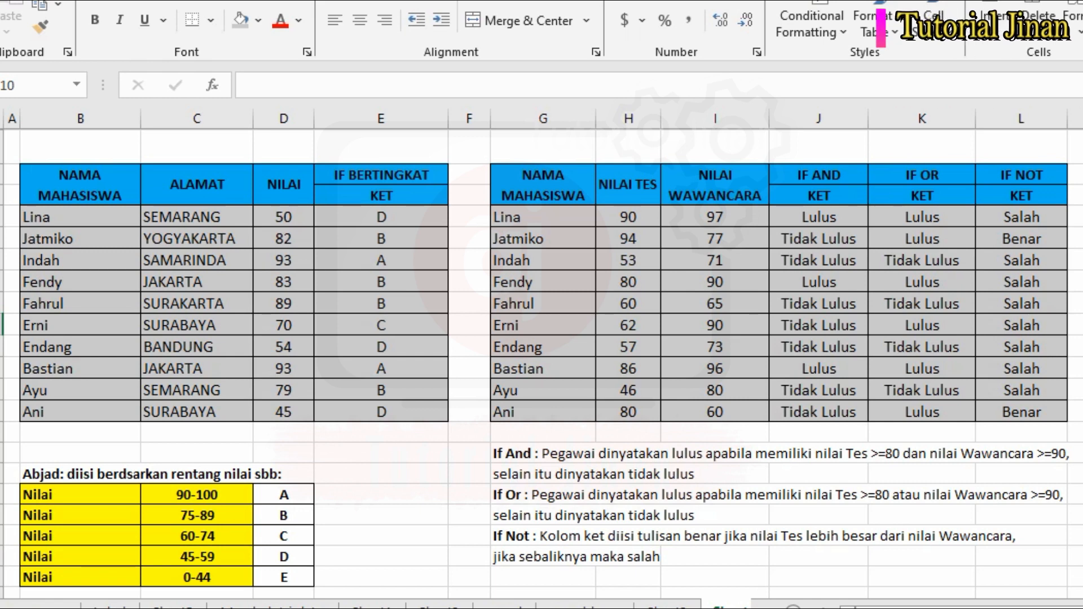
Step: Examine the grade scale, the nested IF formula in E5, and the If And, If Or and If Not criteria below the tables
{"action": "left_click", "coordinate": [38, 447]}
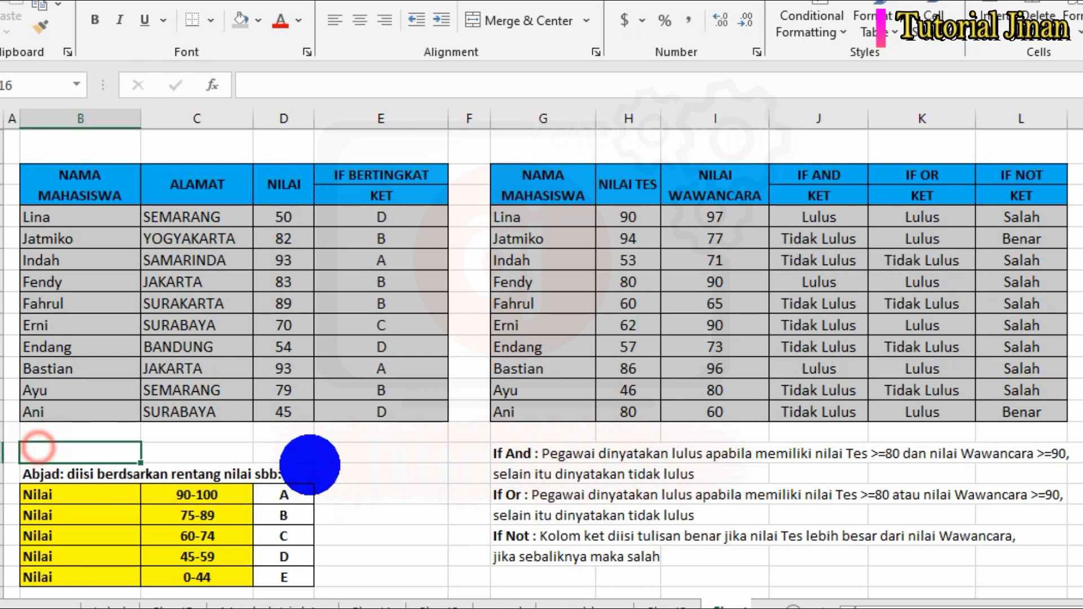
{"action": "left_click_drag", "start_coordinate": [310, 465], "coordinate": [1066, 579]}
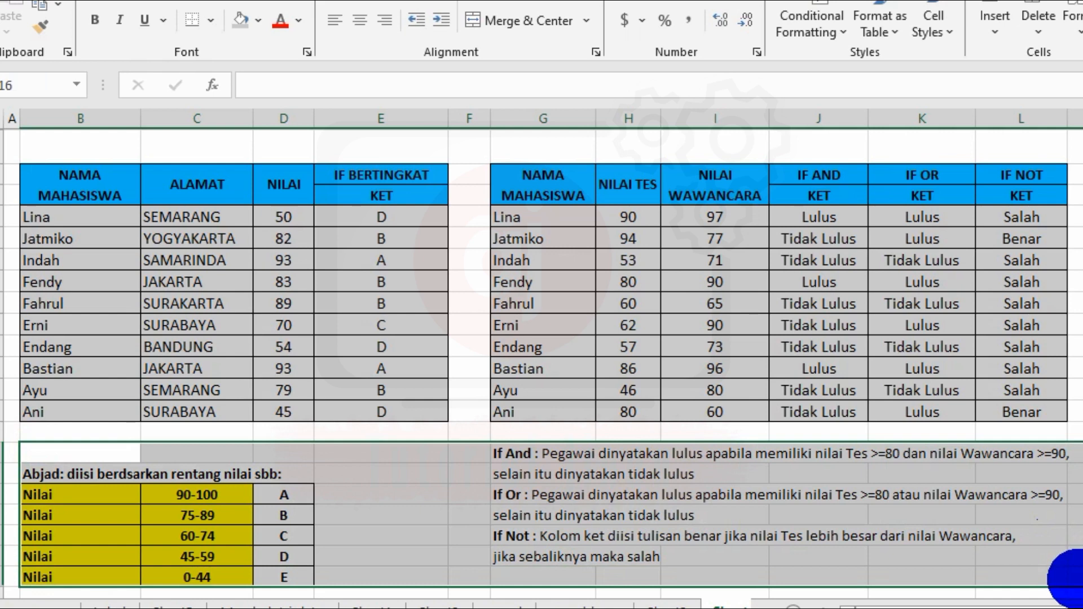
{"action": "left_click", "coordinate": [377, 218]}
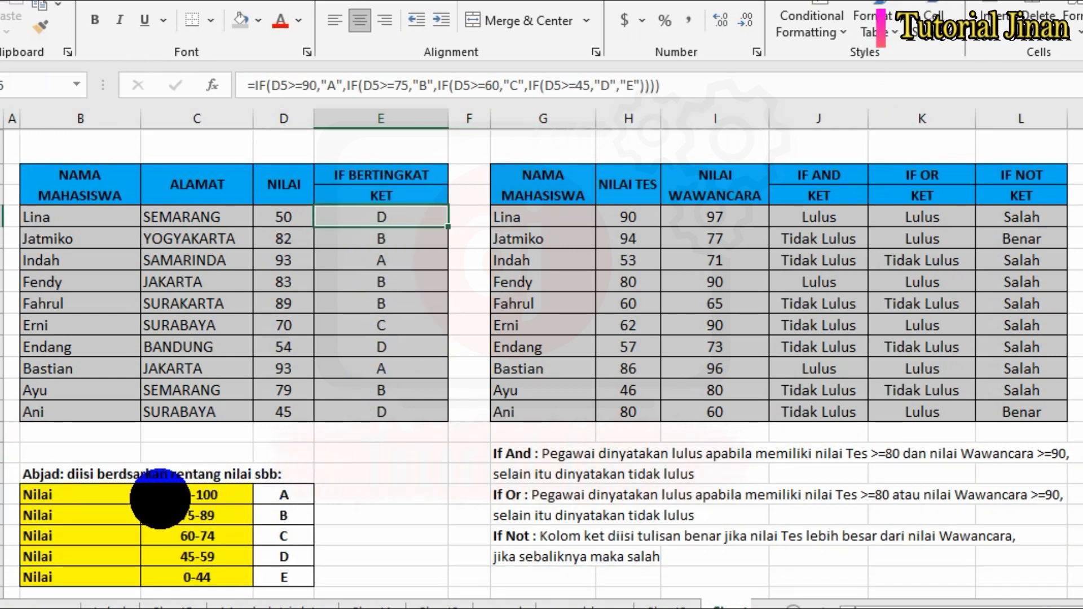
{"action": "left_click", "coordinate": [285, 492]}
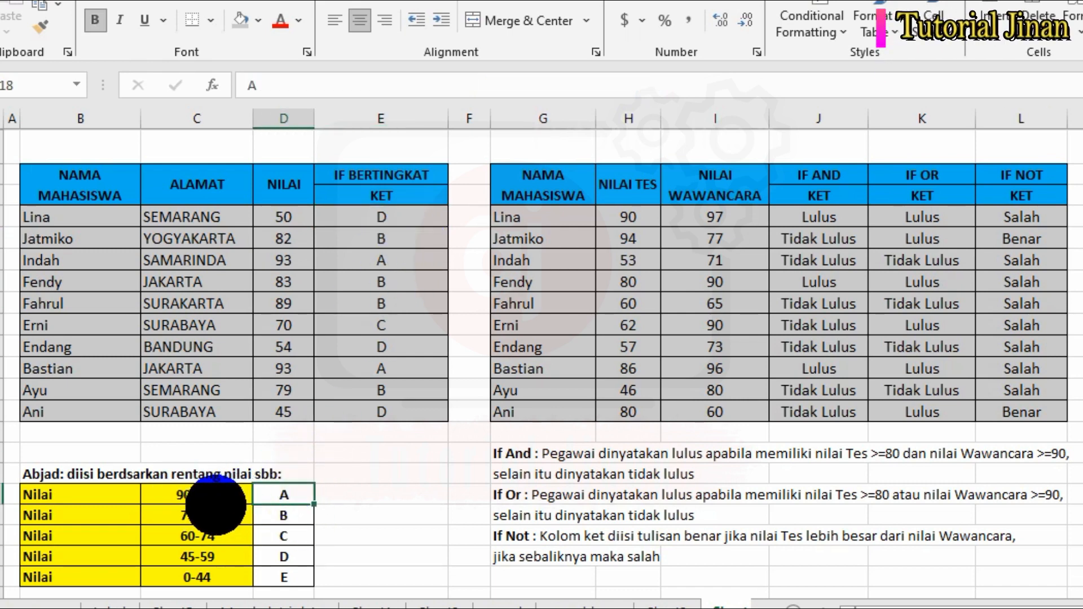
{"action": "left_click", "coordinate": [294, 517]}
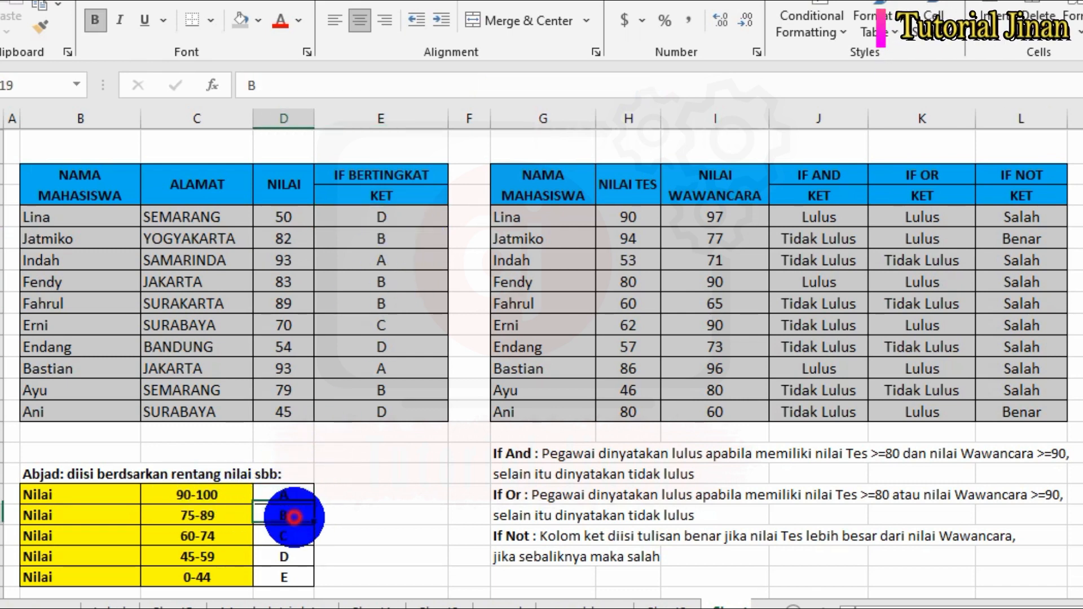
{"action": "left_click", "coordinate": [182, 515]}
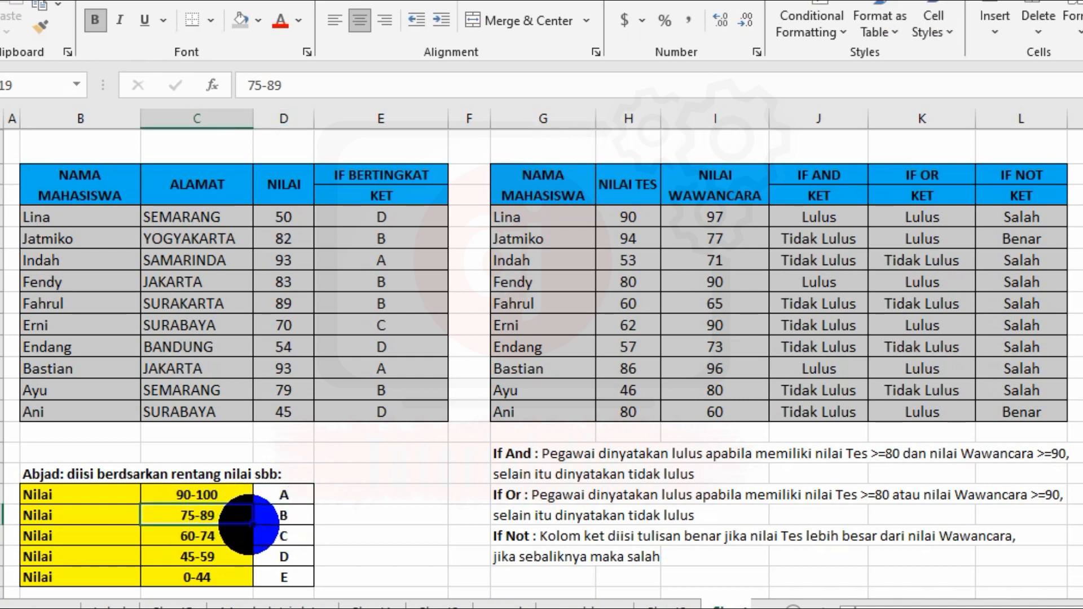
{"action": "left_click", "coordinate": [296, 539]}
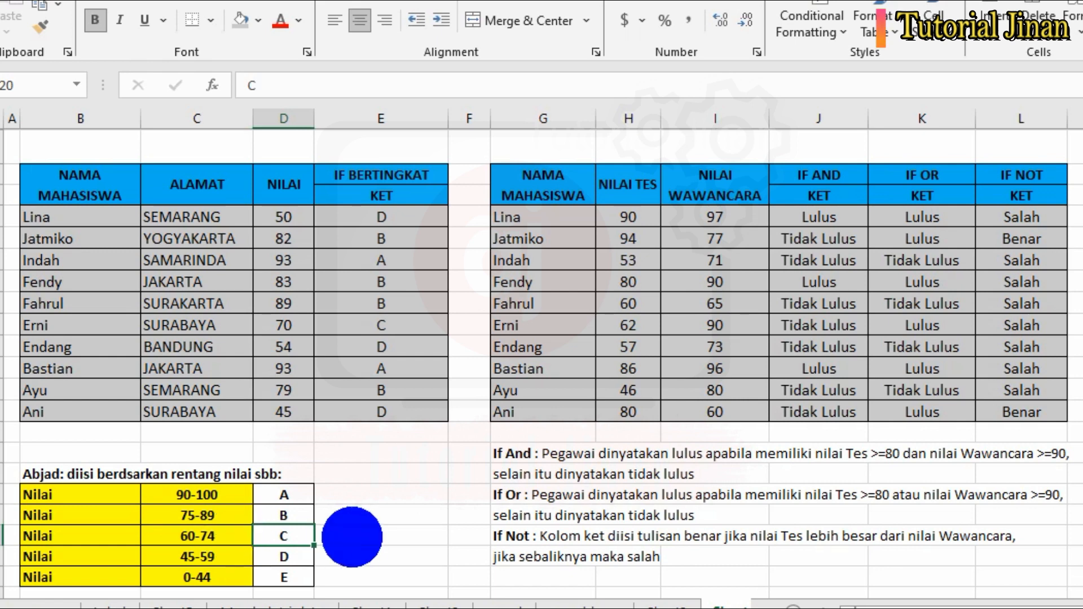
{"action": "left_click", "coordinate": [352, 538]}
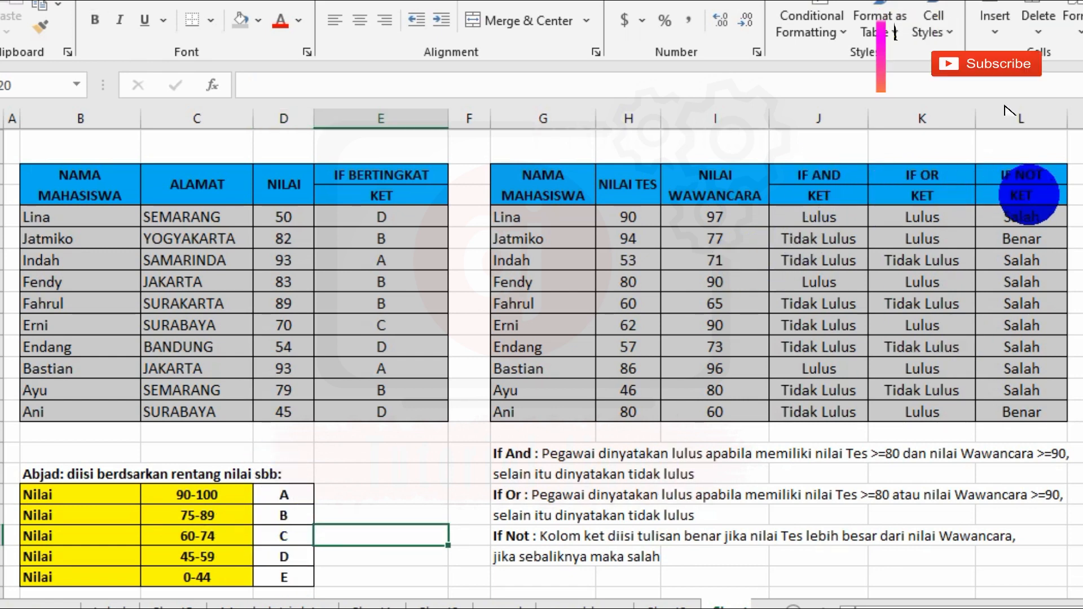
{"action": "left_click_drag", "start_coordinate": [503, 456], "coordinate": [998, 557]}
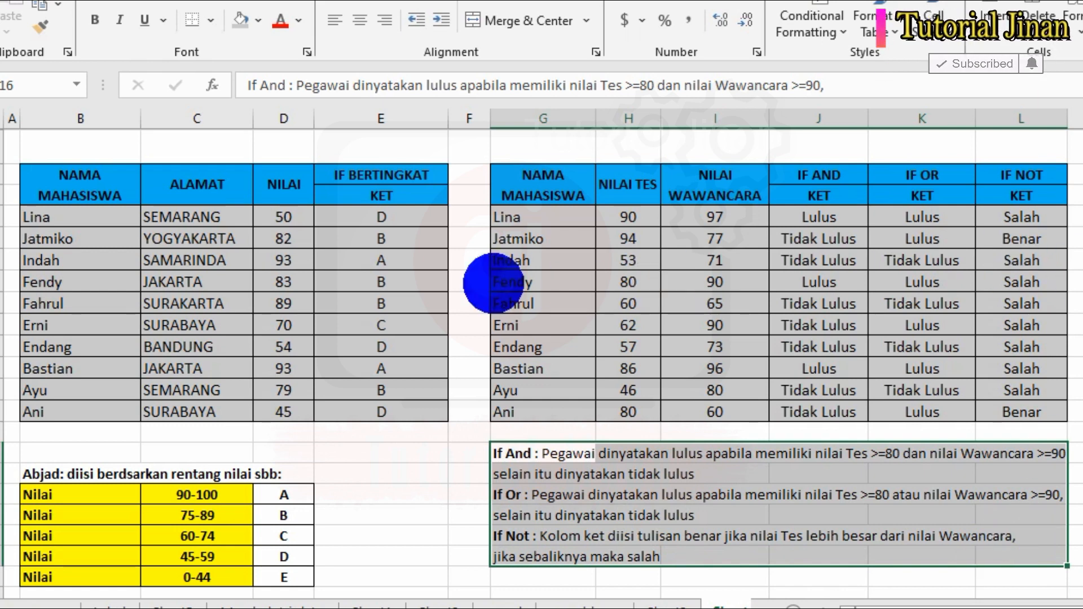
Step: Clear the IF BERTINGKAT results in E5:E14
{"action": "left_click", "coordinate": [383, 216]}
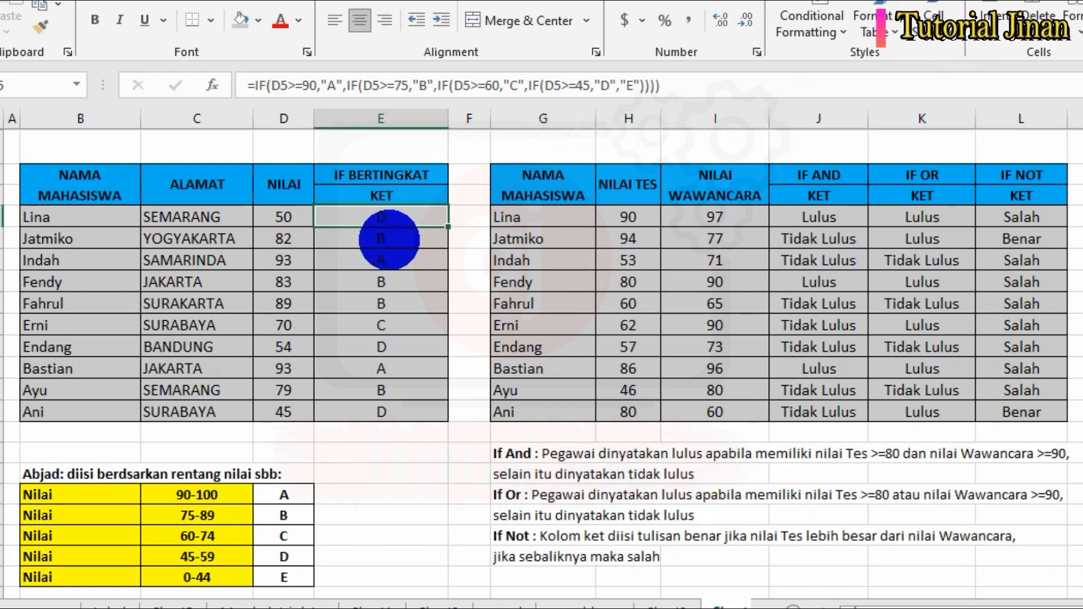
{"action": "left_click_drag", "start_coordinate": [368, 215], "coordinate": [390, 405]}
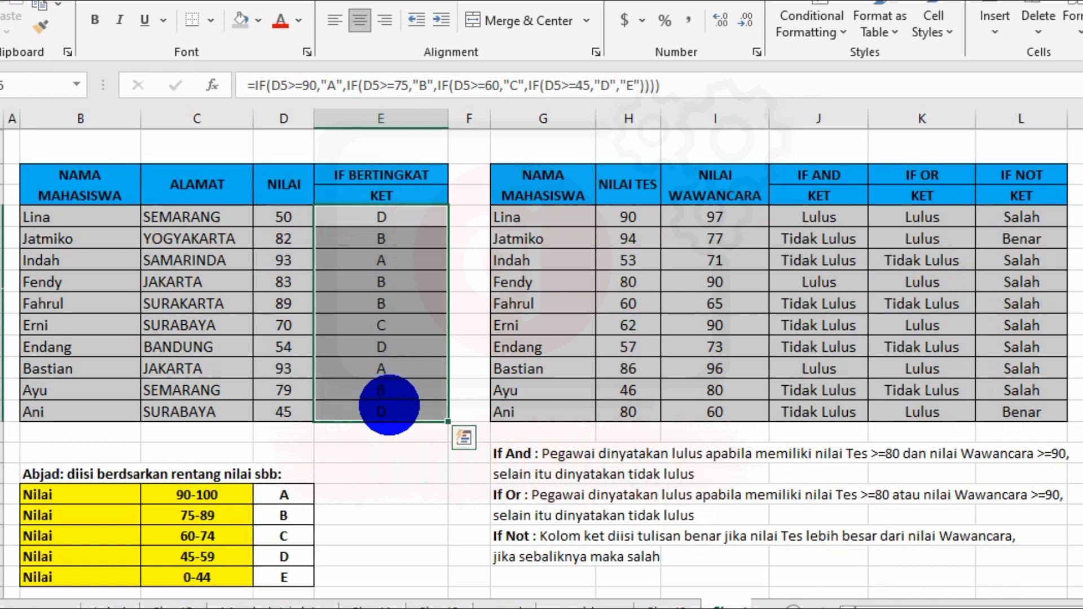
{"action": "key", "text": "Delete"}
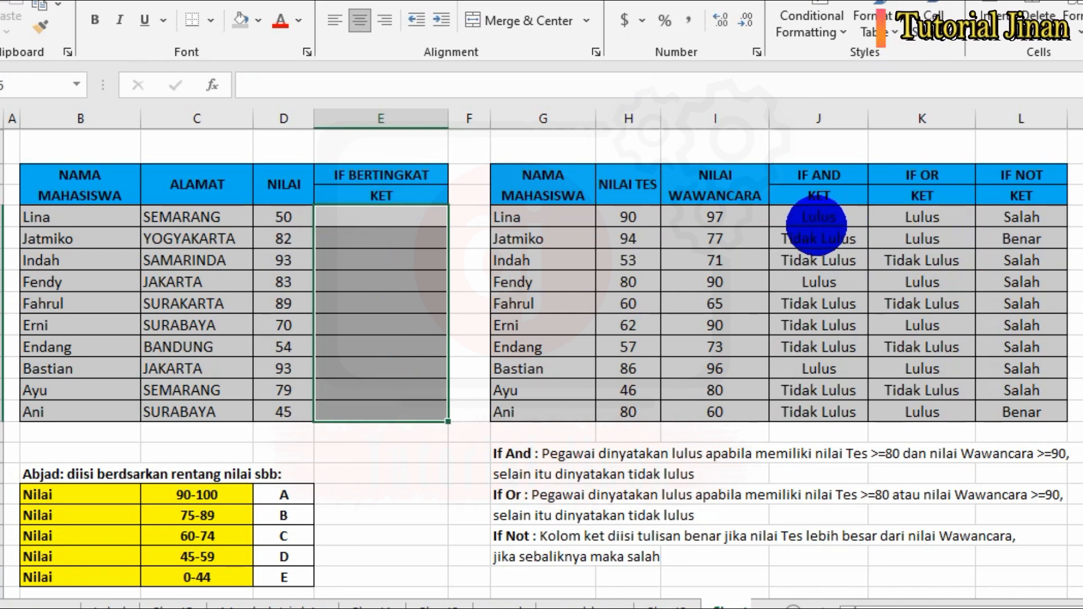
Step: Clear the IF AND, IF OR and IF NOT results in J5:L14, and left-align the emptied result cells in both tables
{"action": "left_click_drag", "start_coordinate": [817, 218], "coordinate": [1024, 407]}
{"action": "key", "text": "Delete"}
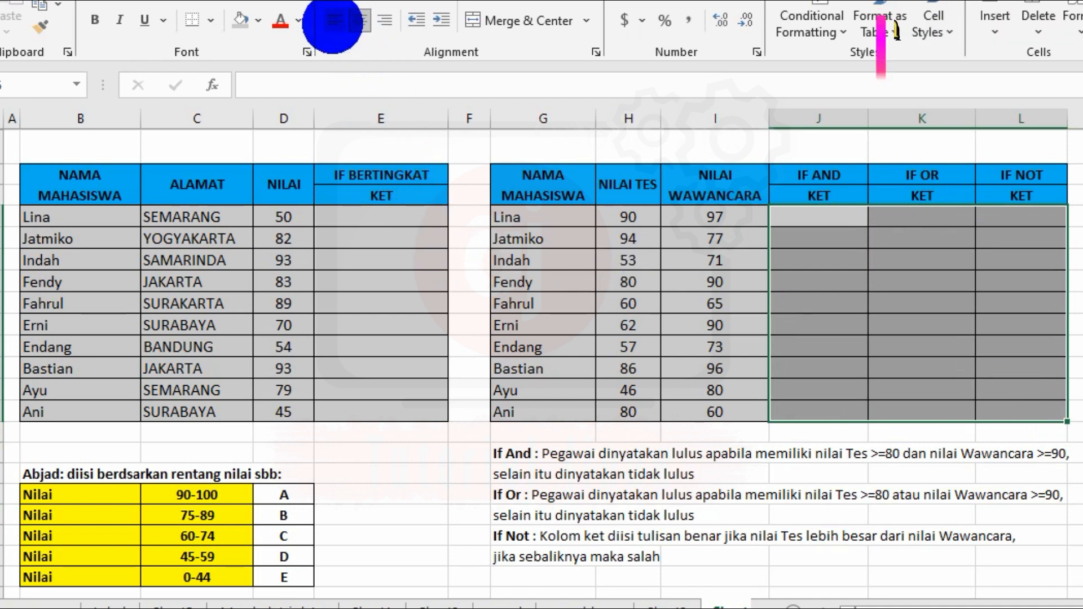
{"action": "left_click", "coordinate": [334, 20]}
{"action": "left_click", "coordinate": [972, 305]}
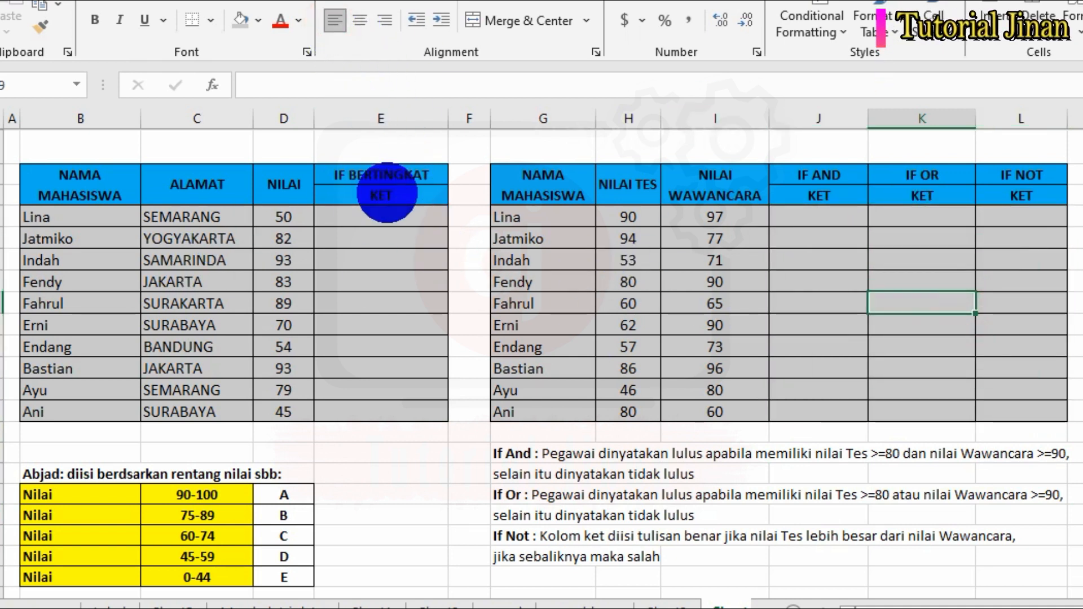
{"action": "left_click_drag", "start_coordinate": [385, 224], "coordinate": [397, 412]}
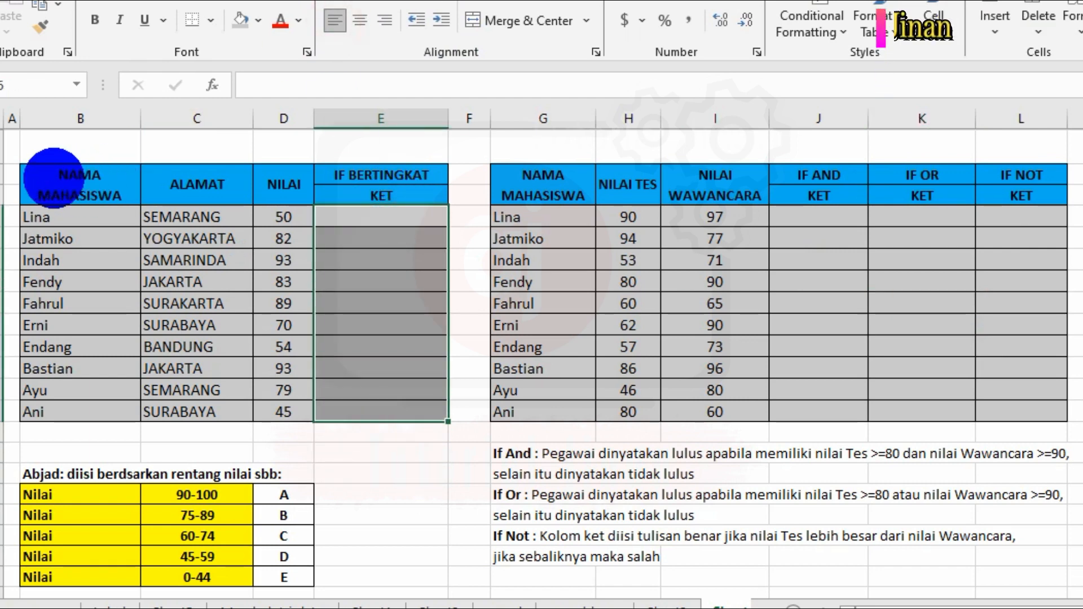
{"action": "left_click", "coordinate": [45, 179]}
{"action": "left_click_drag", "start_coordinate": [45, 178], "coordinate": [1039, 414]}
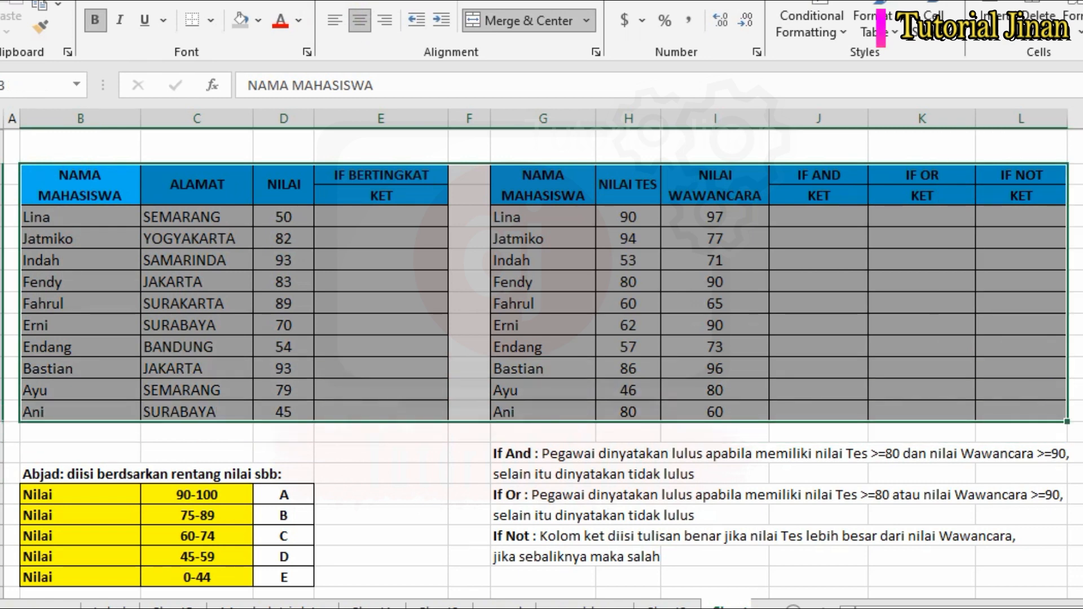
{"action": "left_click", "coordinate": [638, 534]}
{"action": "left_click_drag", "start_coordinate": [25, 452], "coordinate": [1075, 579]}
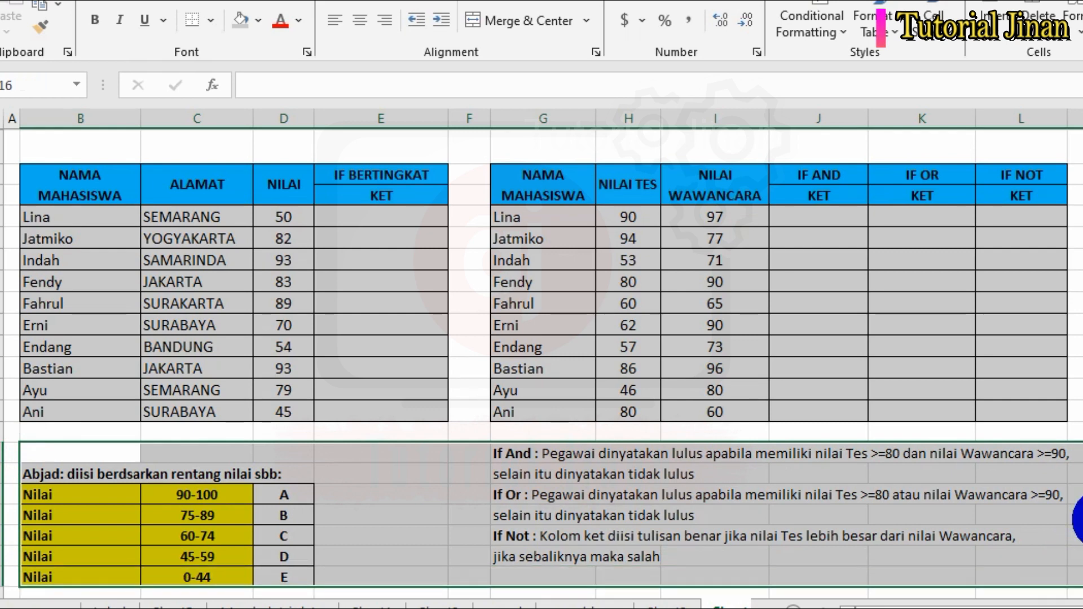
{"action": "left_click", "coordinate": [1082, 368]}
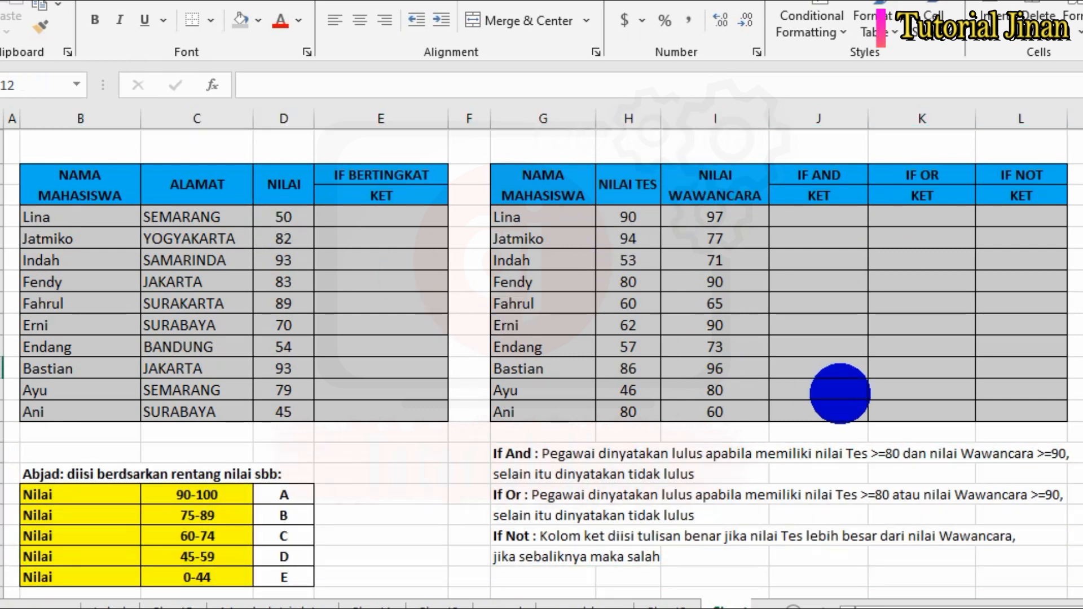
Step: Begin the grading formula in E5 with =IF(D5>=90,"A", so that scores of at least 90 return A
{"action": "left_click", "coordinate": [346, 218]}
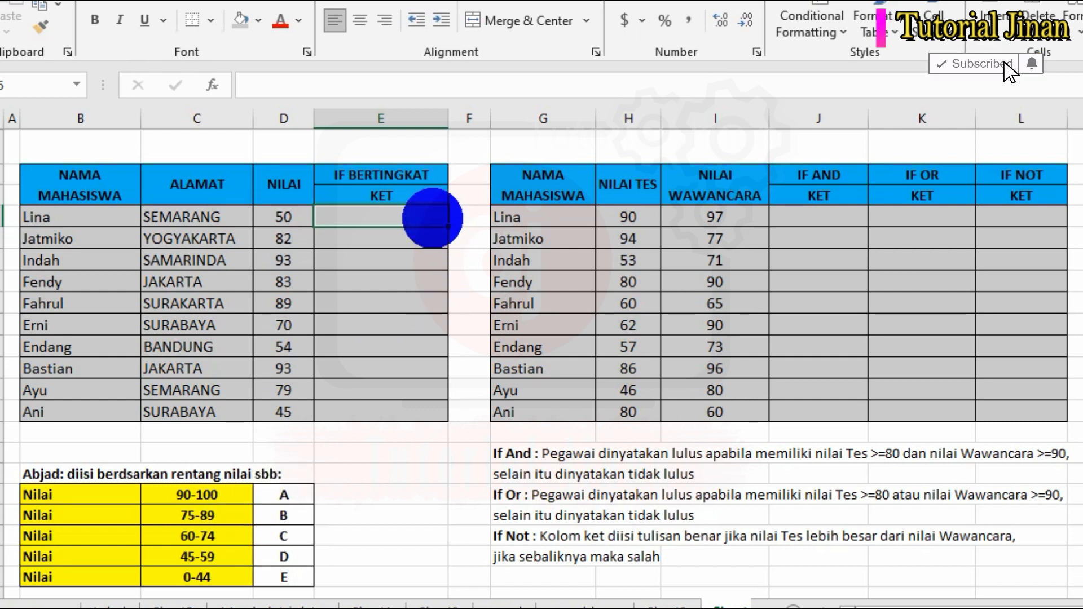
{"action": "type", "text": "="}
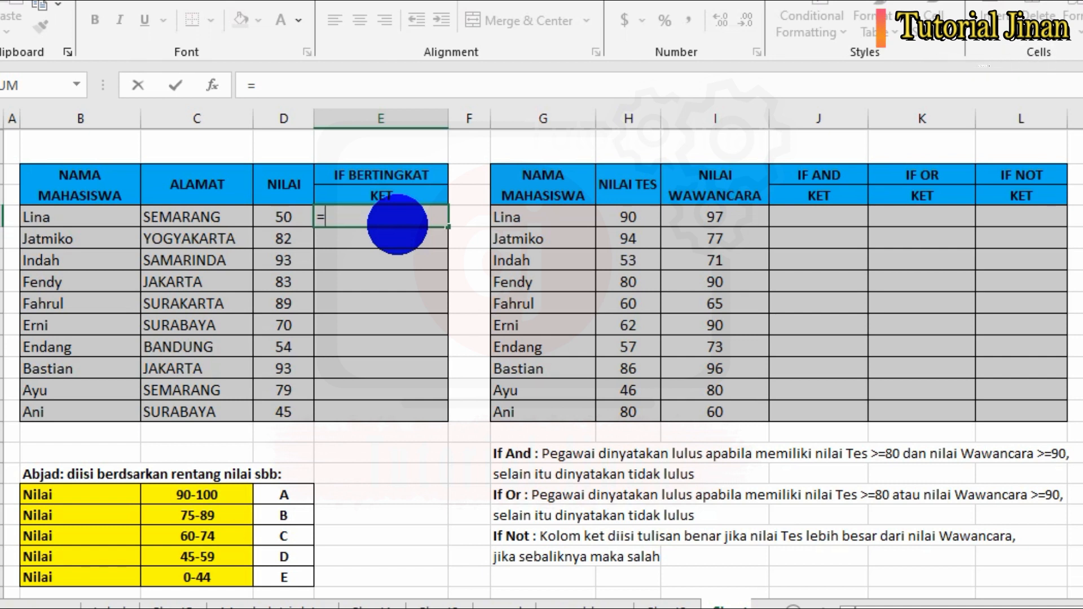
{"action": "type", "text": "IF("}
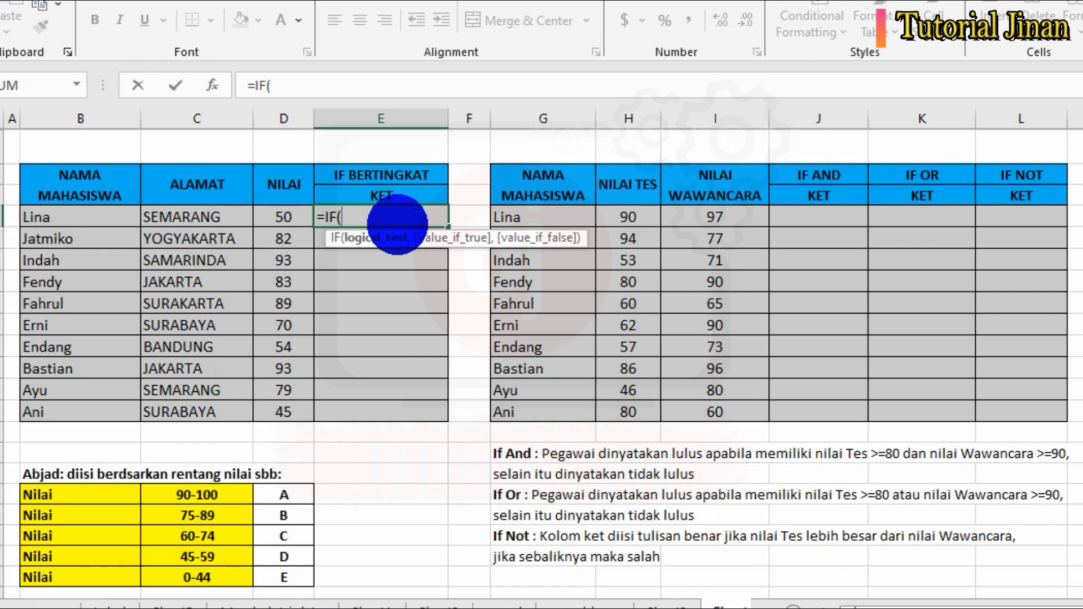
{"action": "left_click", "coordinate": [284, 219]}
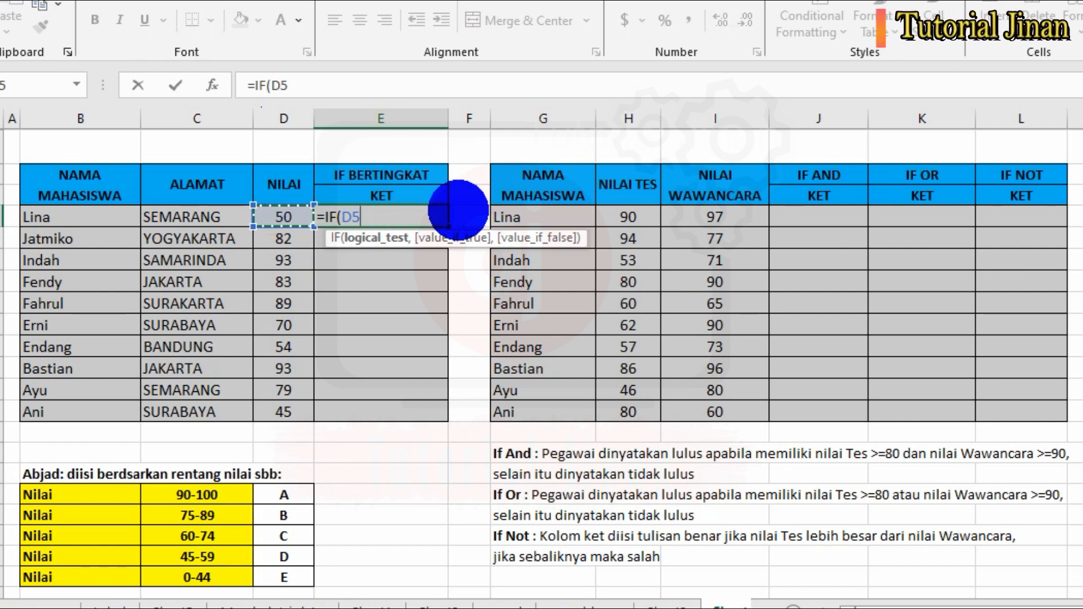
{"action": "type", "text": ">=90"}
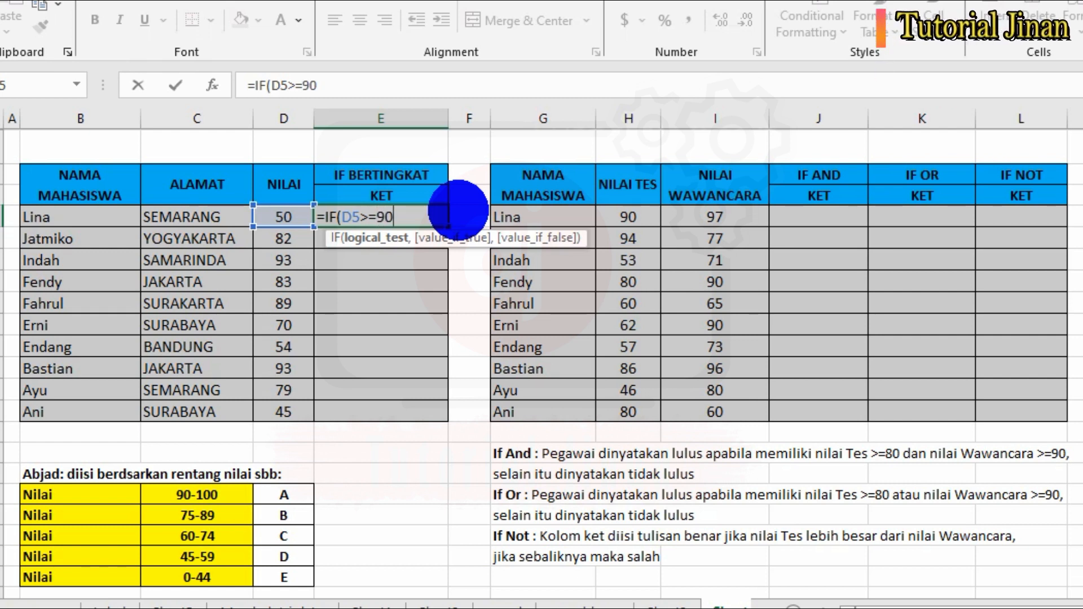
{"action": "type", "text": ","}
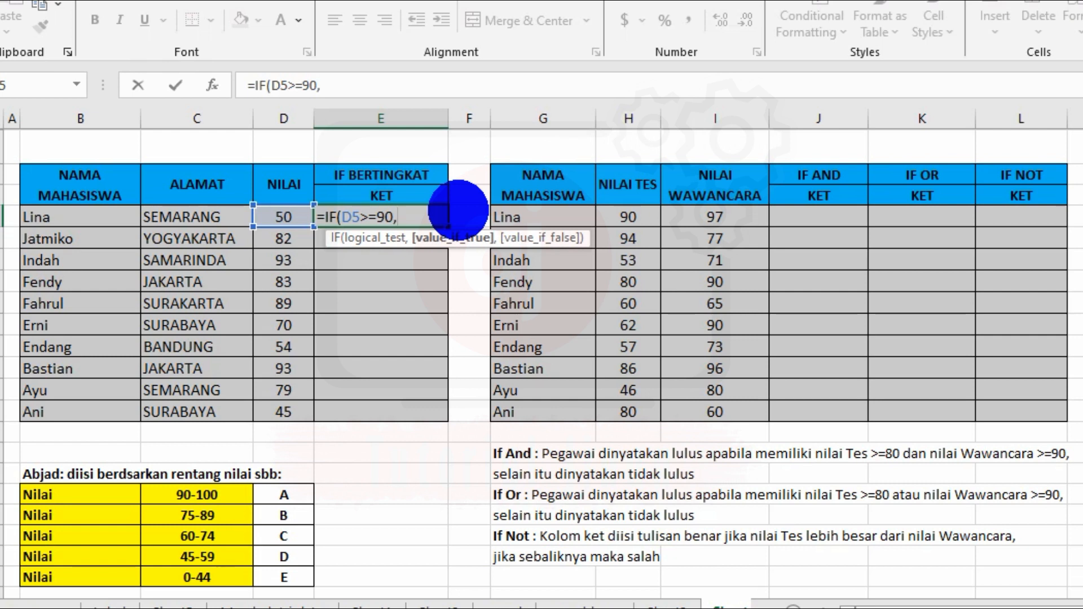
{"action": "type", "text": "\"A"}
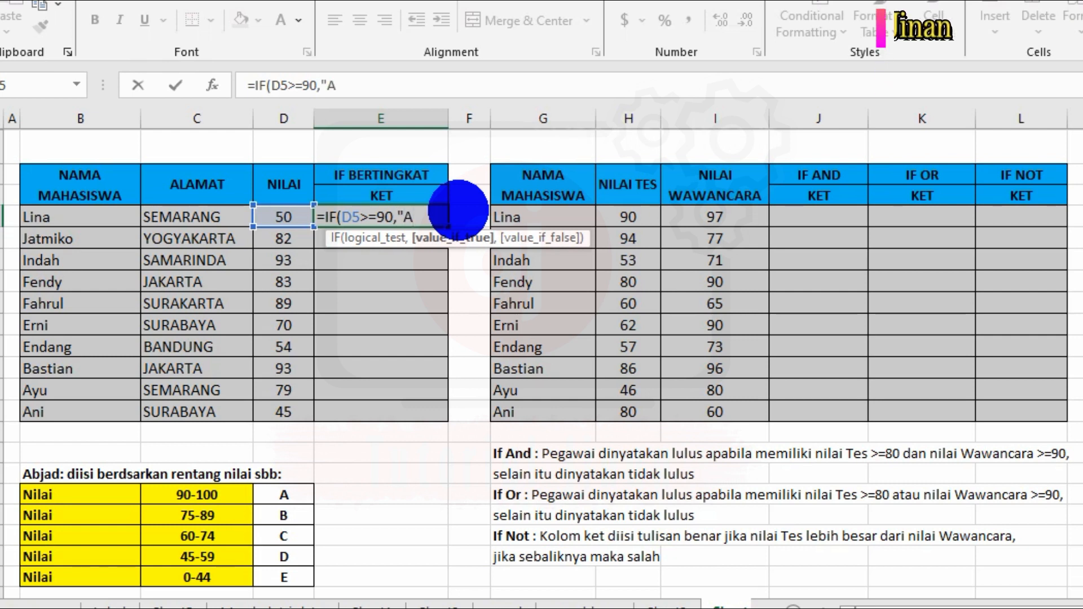
{"action": "type", "text": "\""}
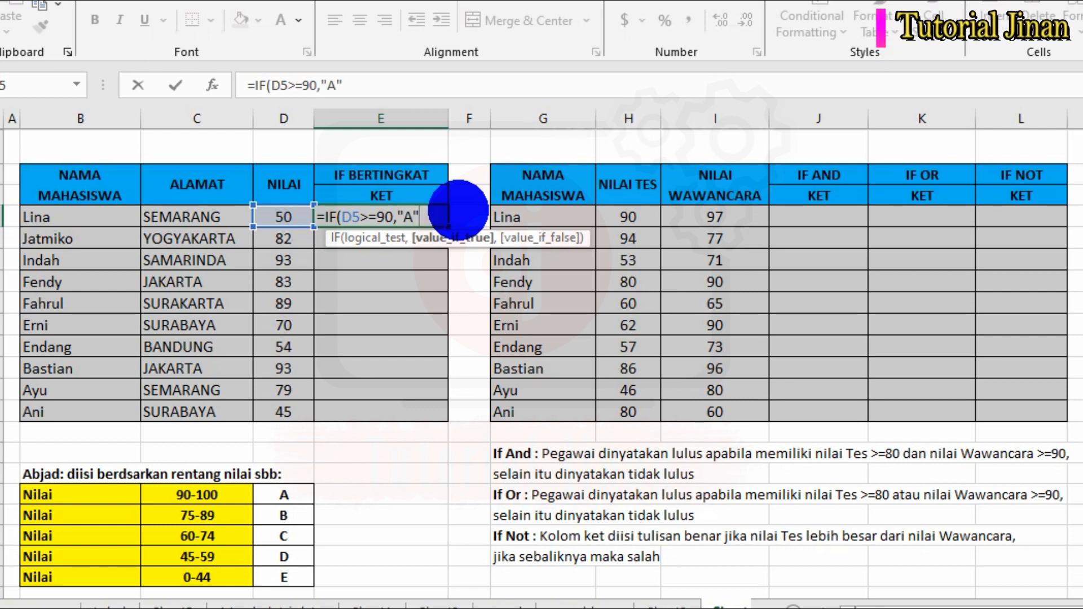
{"action": "type", "text": ","}
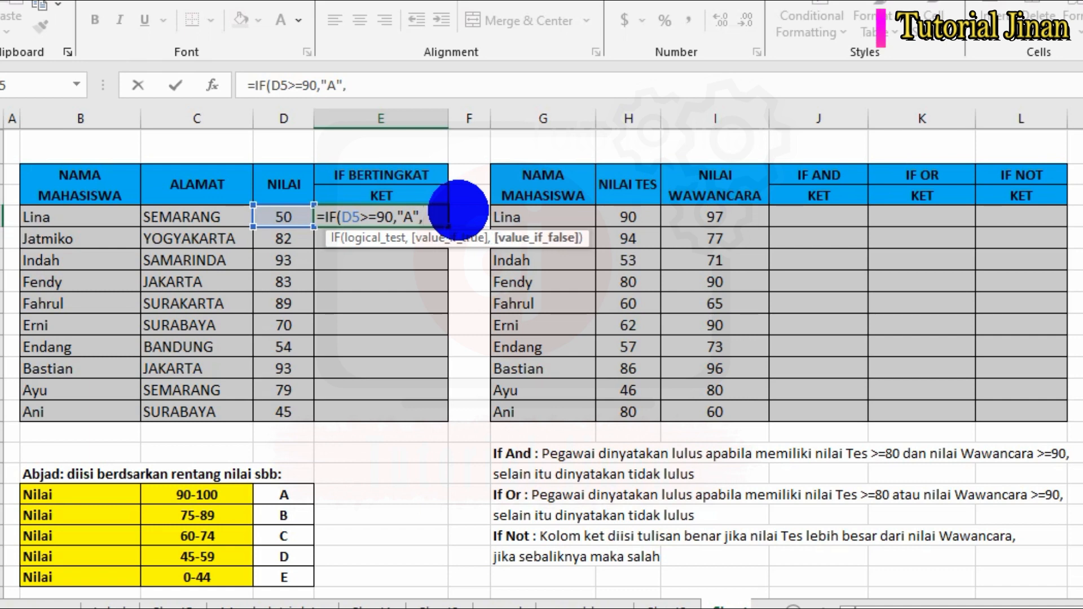
Step: Extend the E5 formula with a nested IF(D5>=75,"B", so that scores of at least 75 return B
{"action": "type", "text": "IF"}
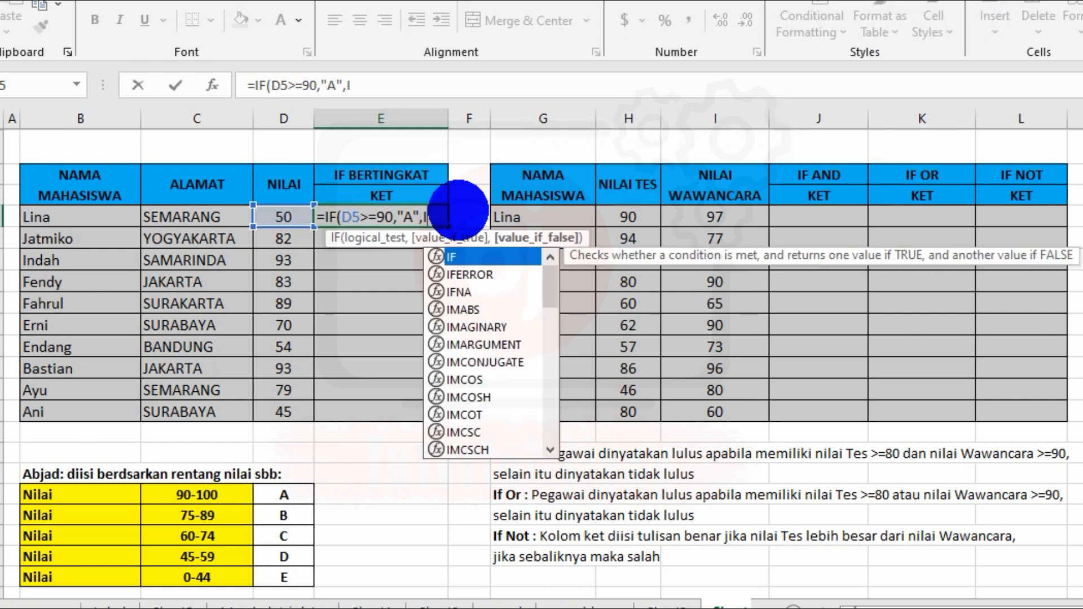
{"action": "type", "text": "("}
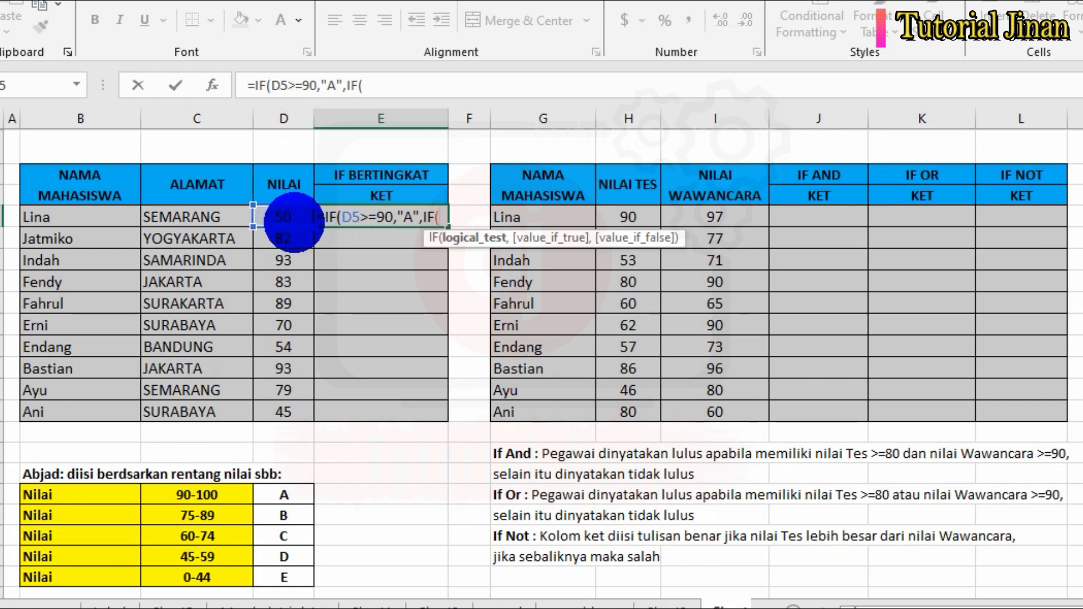
{"action": "left_click", "coordinate": [279, 218]}
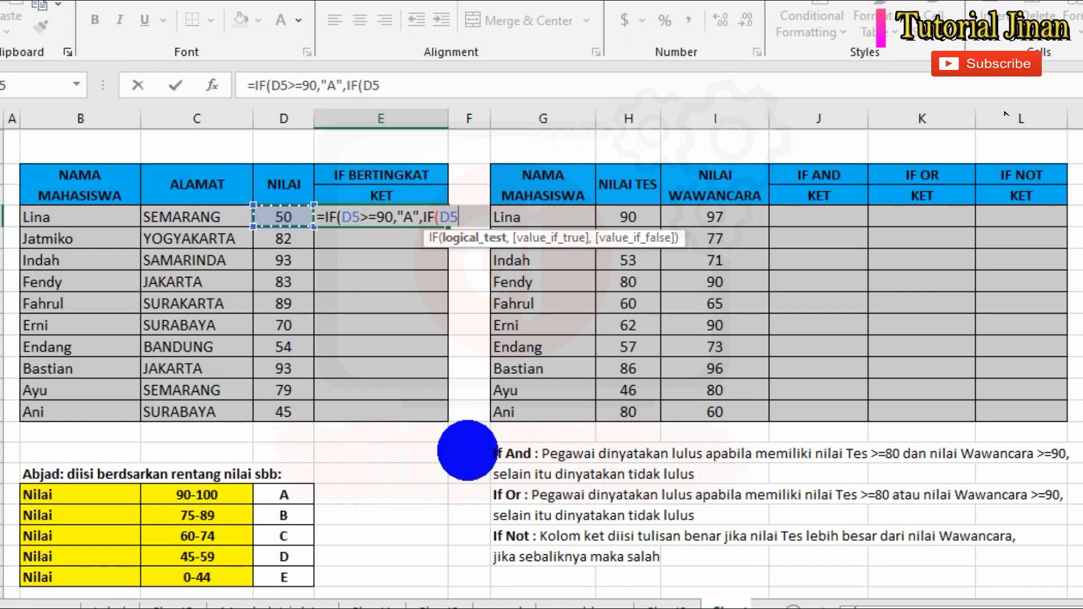
{"action": "type", "text": ">="}
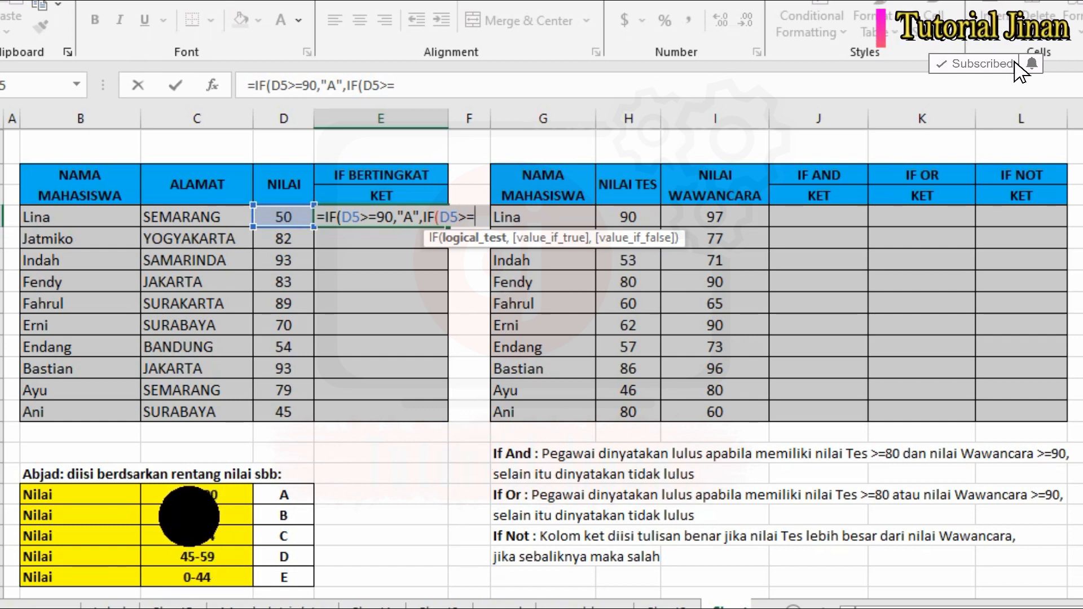
{"action": "type", "text": "75"}
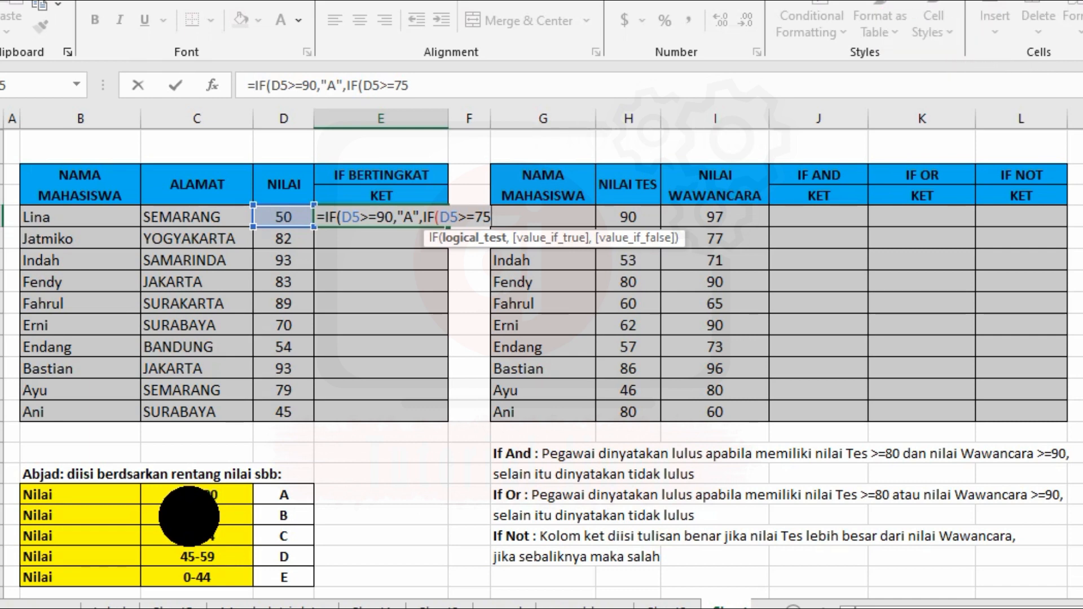
{"action": "type", "text": ","}
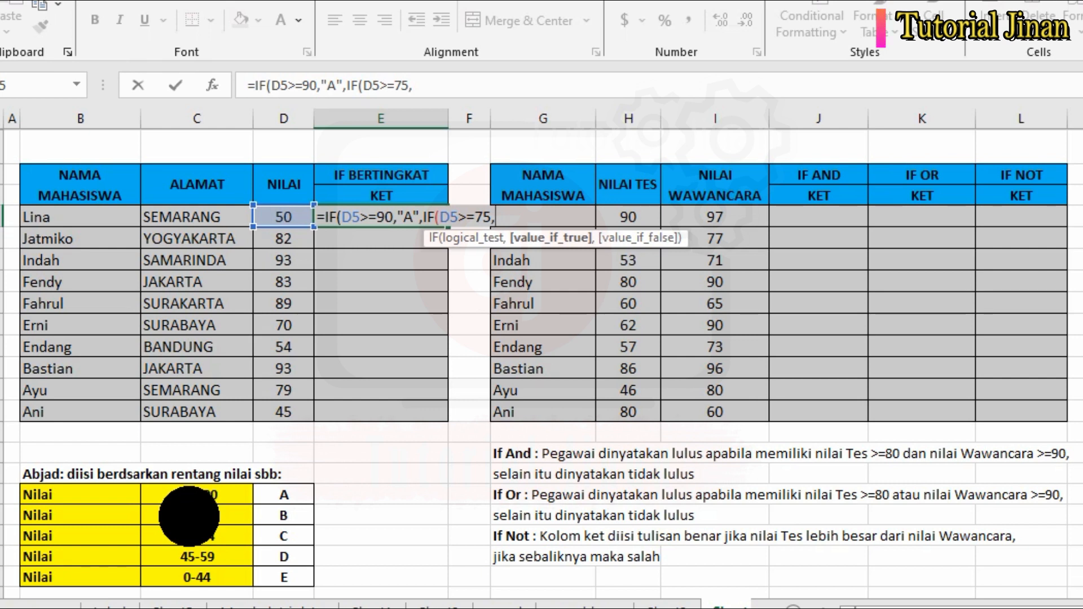
{"action": "type", "text": "\""}
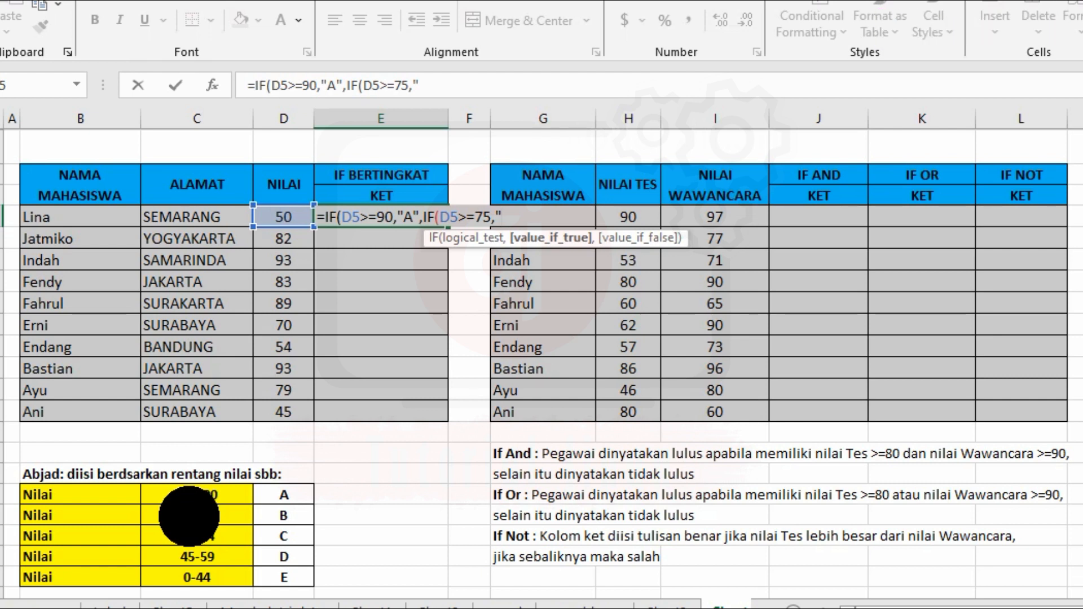
{"action": "type", "text": "B"}
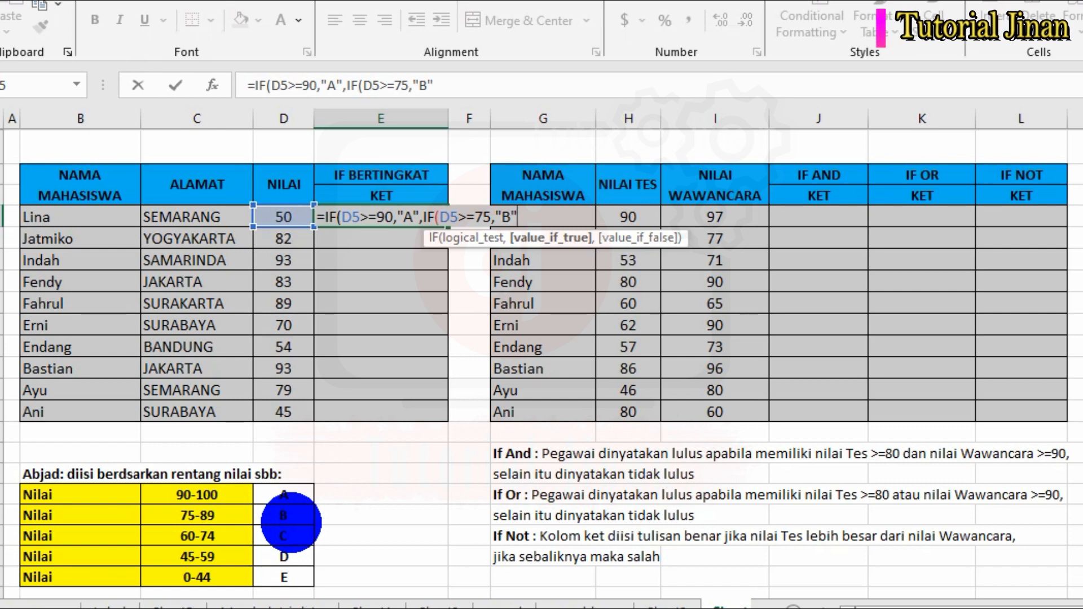
{"action": "type", "text": "\","}
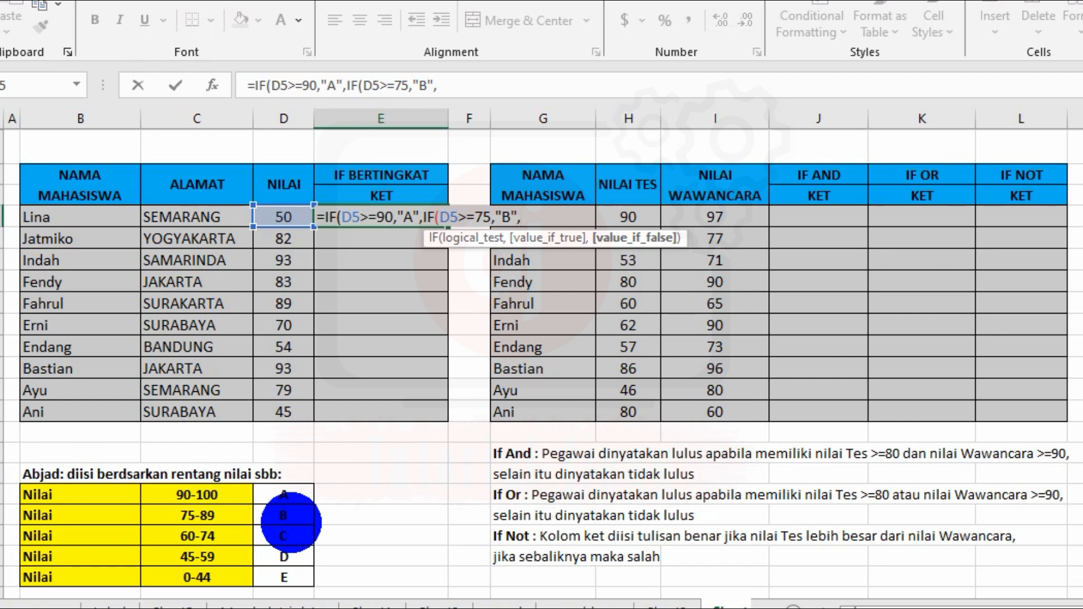
Step: Nest a third condition, IF(D5>60,"C", in the E5 formula so that scores above 60 return C
{"action": "type", "text": "IF"}
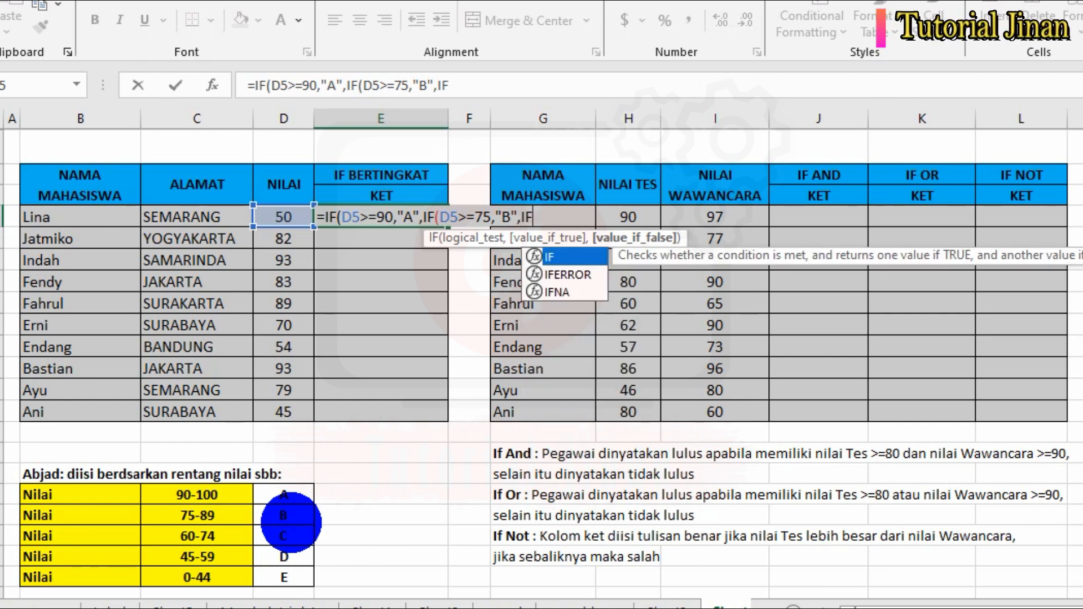
{"action": "type", "text": "("}
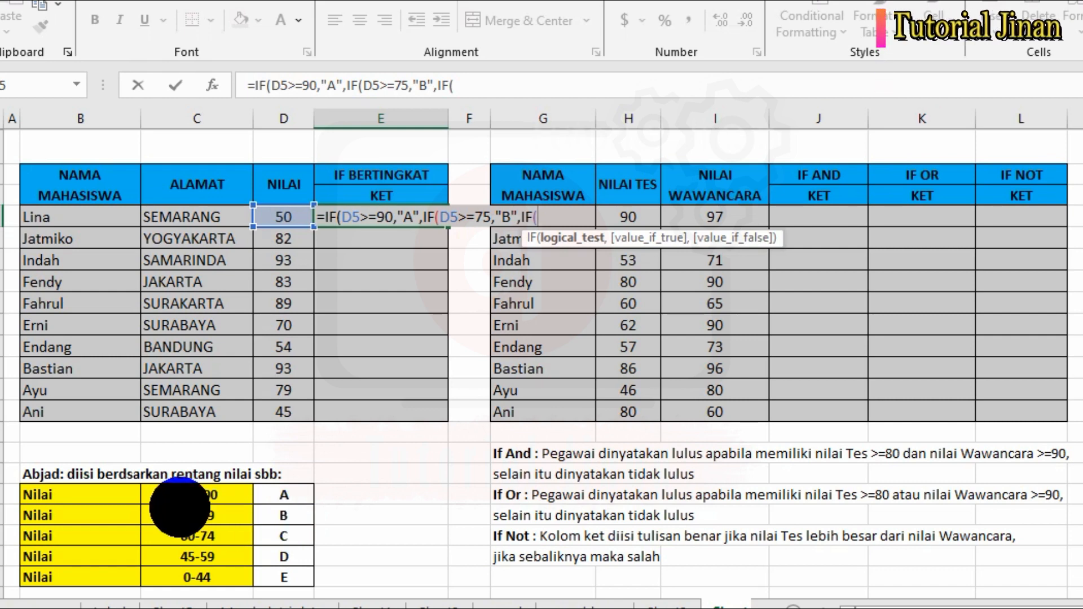
{"action": "left_click", "coordinate": [282, 217]}
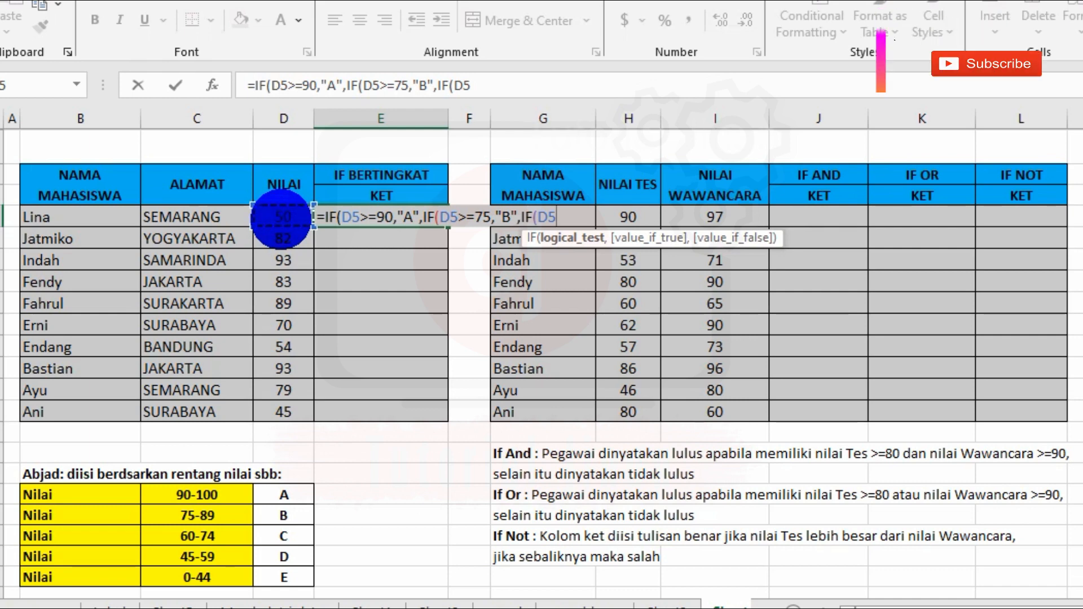
{"action": "type", "text": ":"}
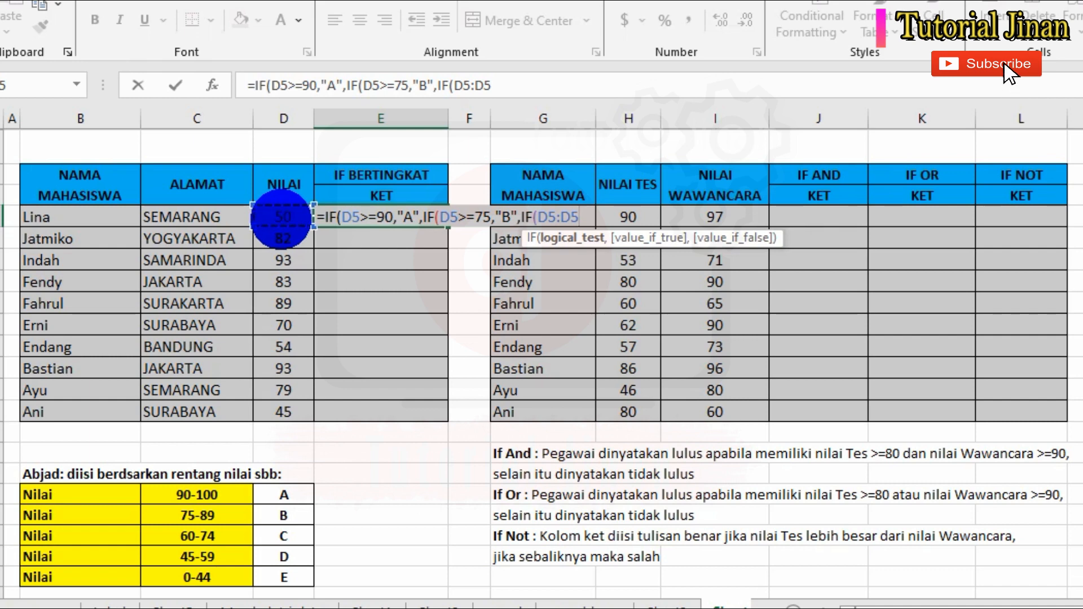
{"action": "key", "text": "BackSpace"}
{"action": "key", "text": "BackSpace"}
{"action": "key", "text": "BackSpace"}
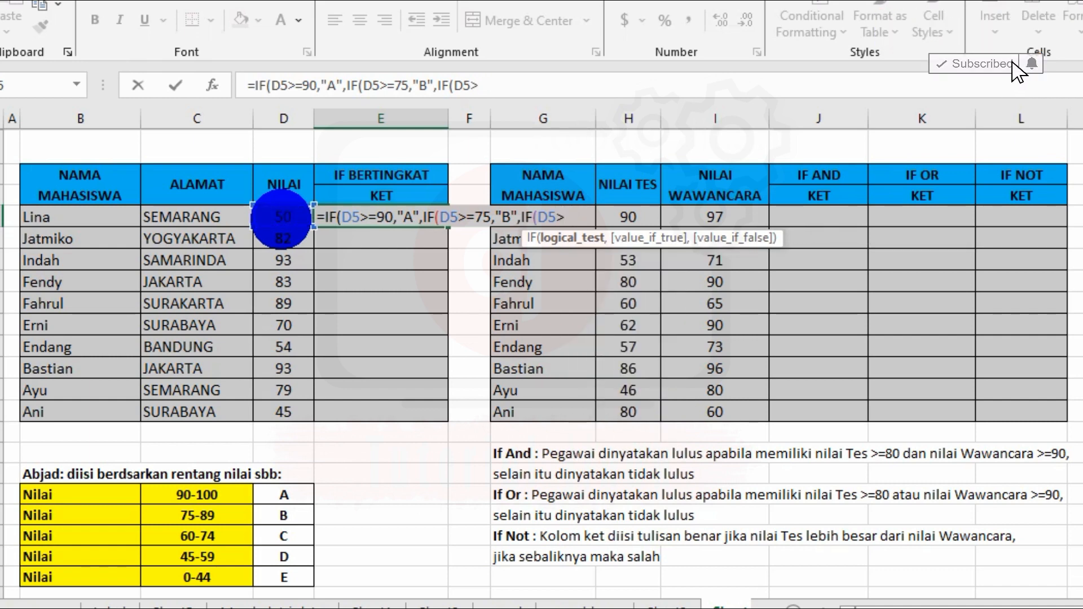
{"action": "type", "text": ">"}
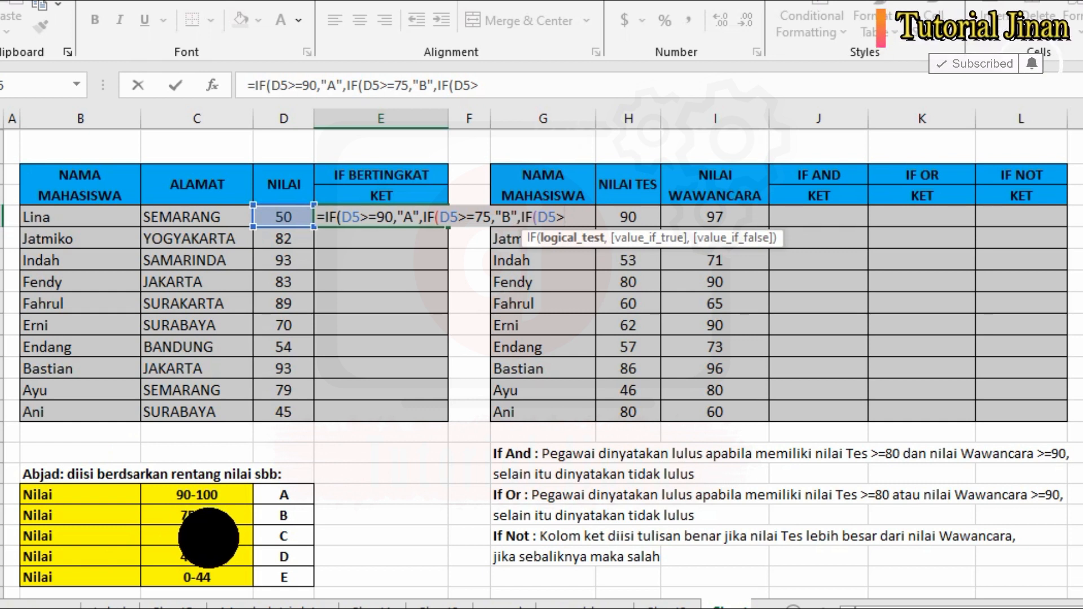
{"action": "type", "text": "60"}
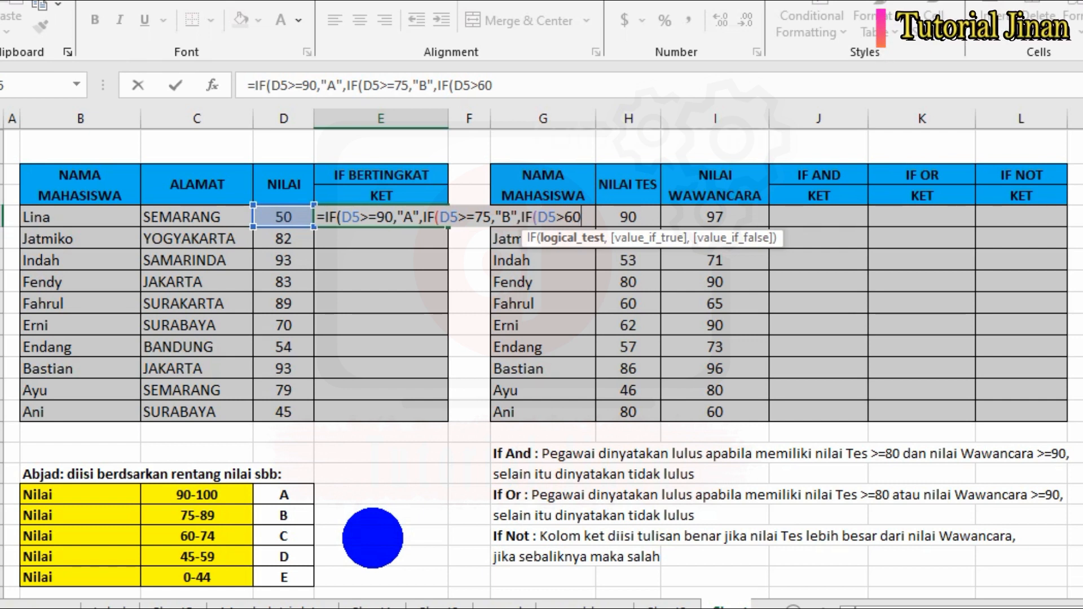
{"action": "type", "text": ","}
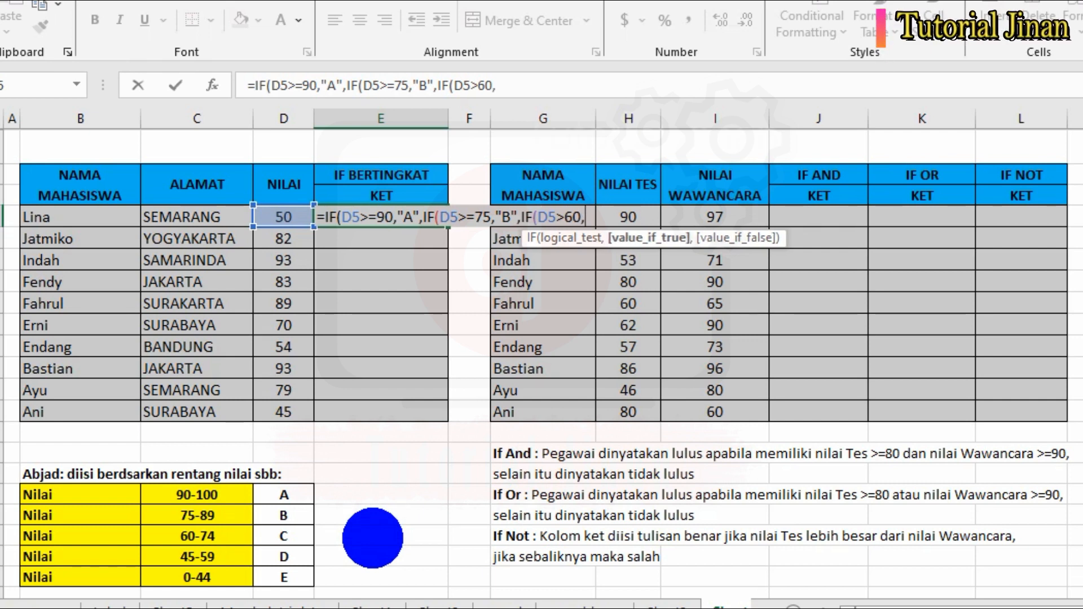
{"action": "type", "text": "\"C"}
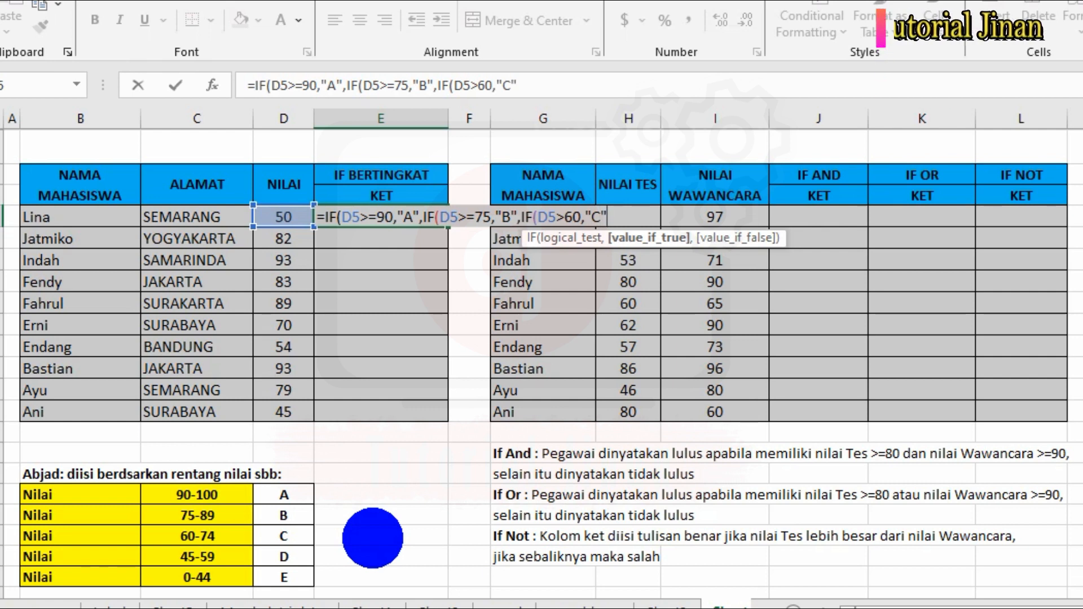
{"action": "type", "text": "\"IF"}
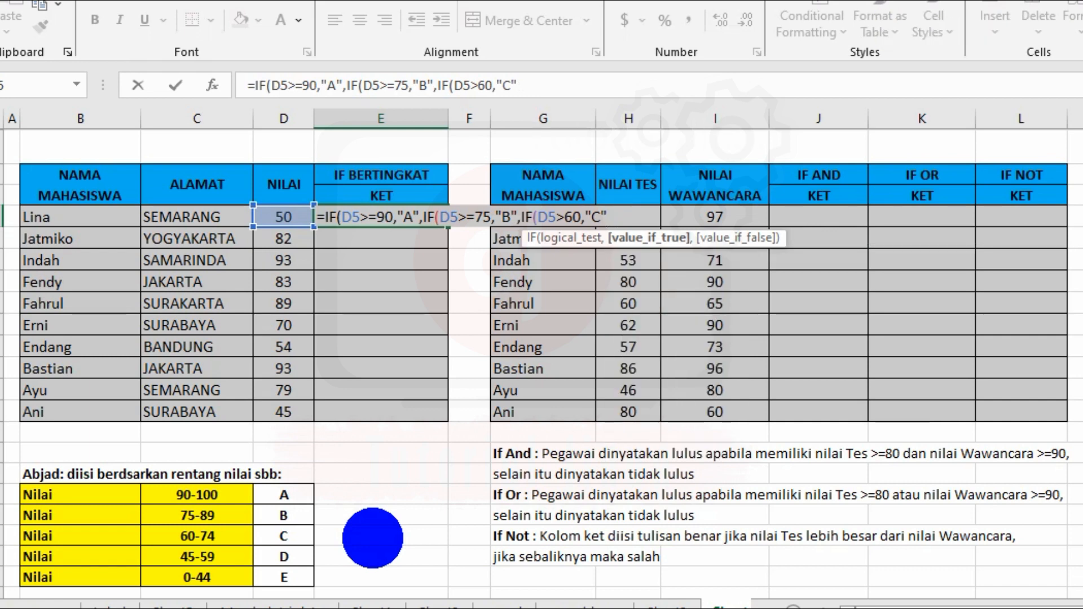
Step: Nest a fourth condition, IF(D5>45,"D", in the E5 formula so that scores above 45 return D
{"action": "type", "text": ",IF"}
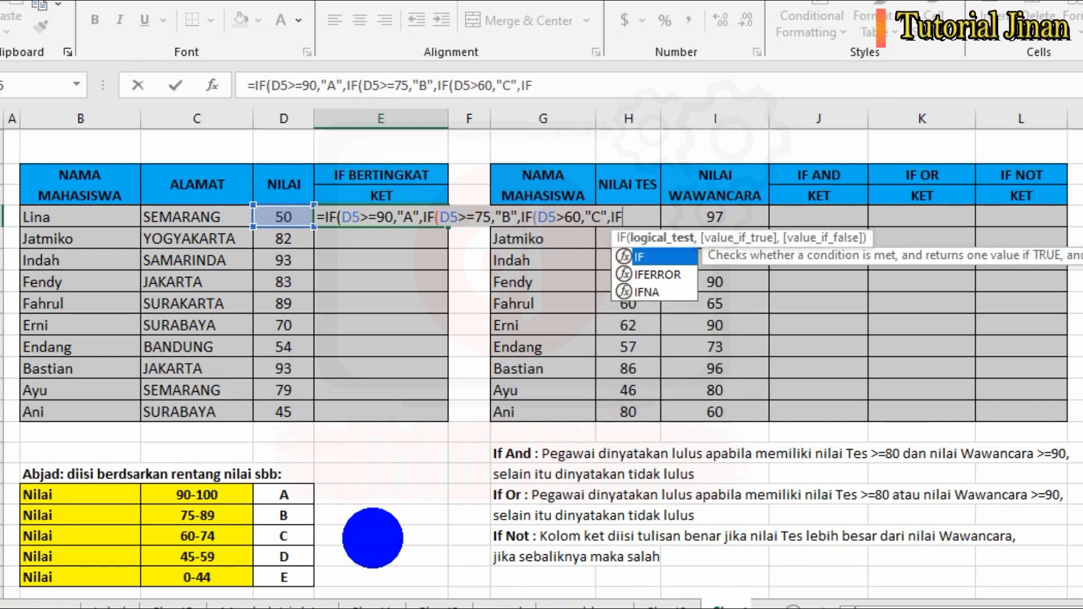
{"action": "type", "text": "("}
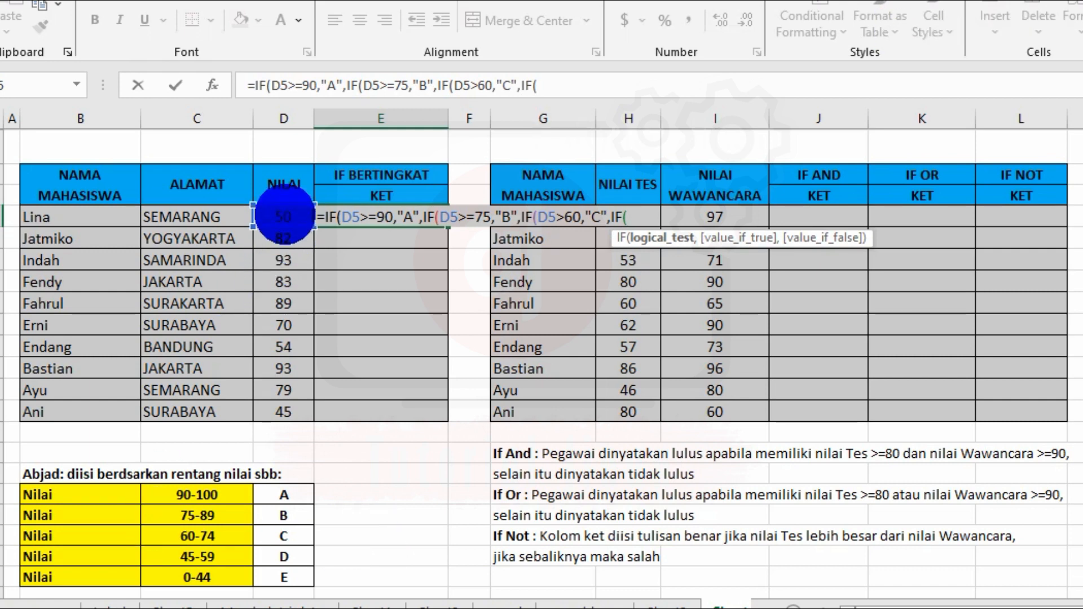
{"action": "left_click", "coordinate": [285, 216]}
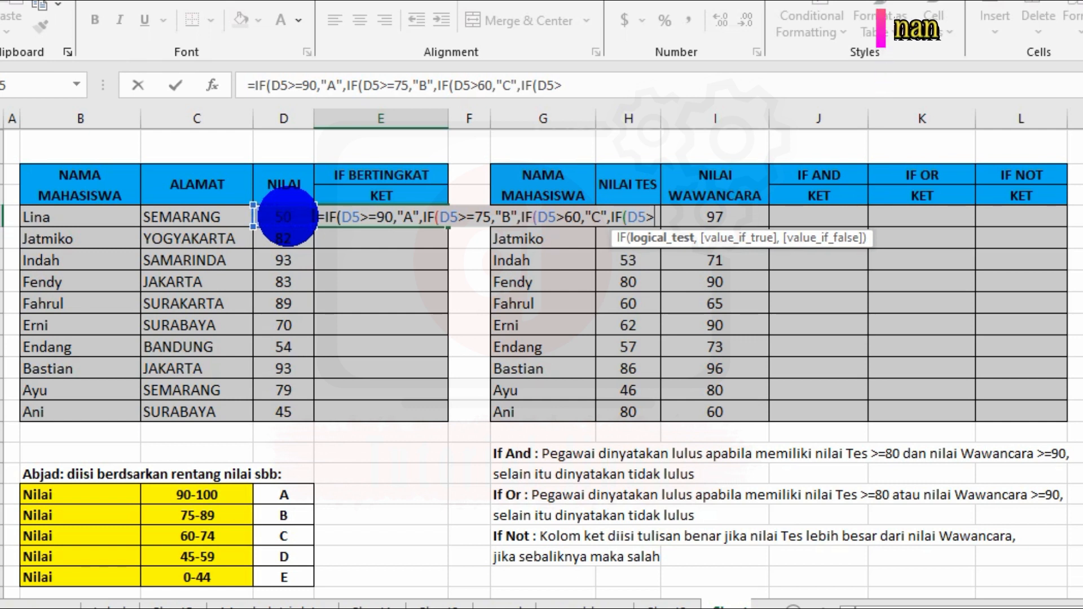
{"action": "type", "text": "45"}
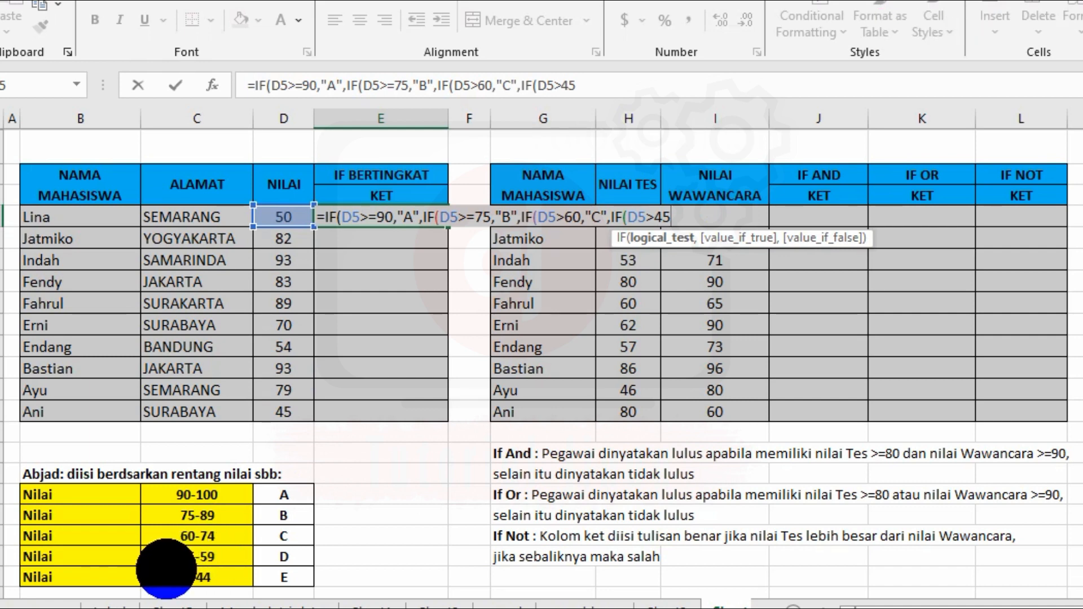
{"action": "type", "text": ","}
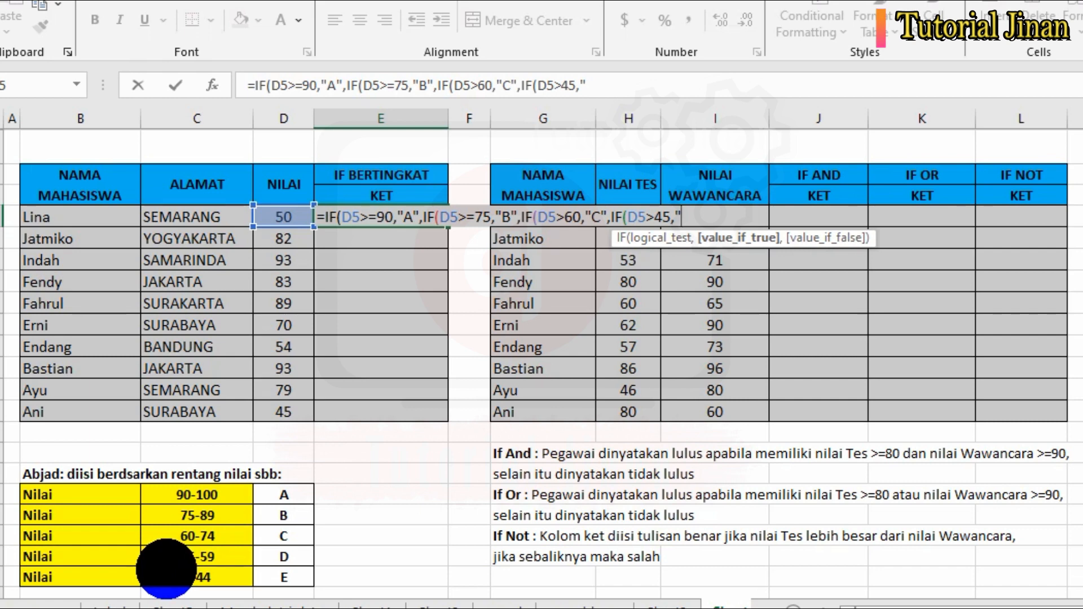
{"action": "type", "text": "\""}
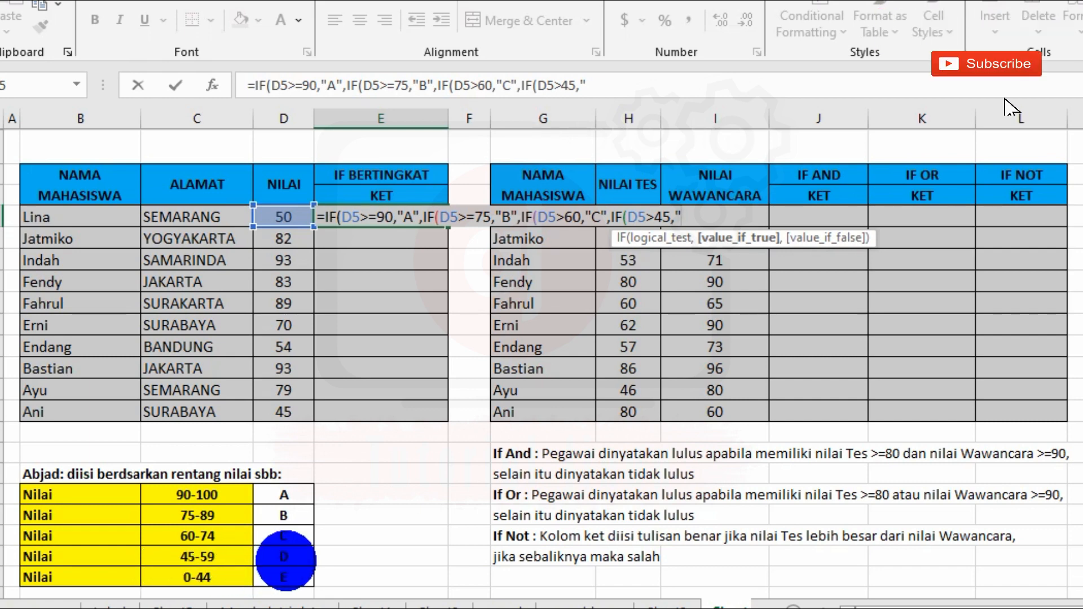
{"action": "type", "text": "D\""}
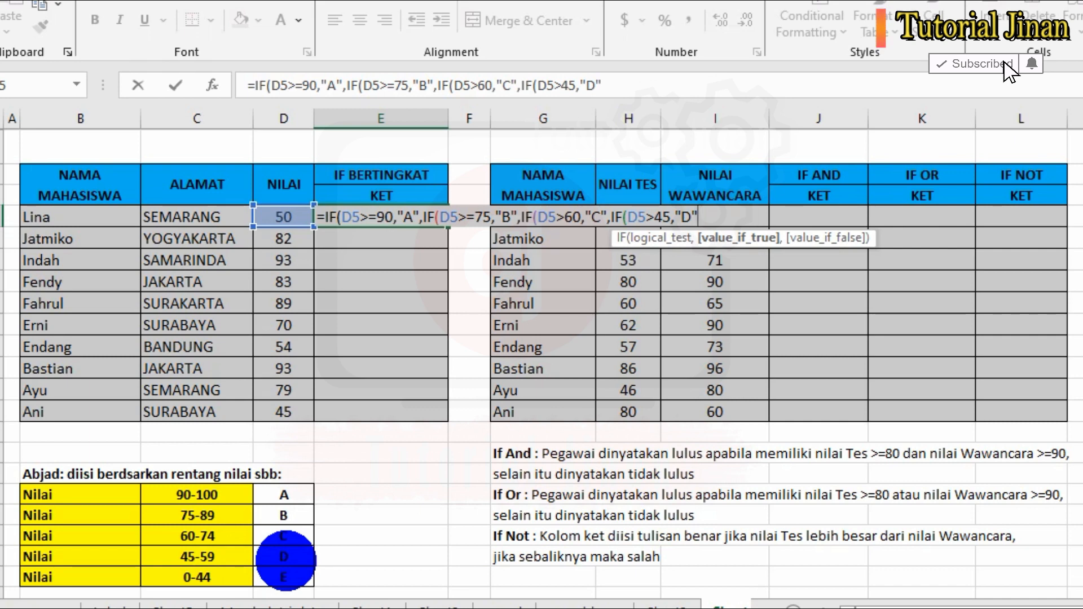
Step: Finish the E5 formula with "E" as the result for all remaining scores, close all four IF functions and enter it
{"action": "type", "text": ",\"E"}
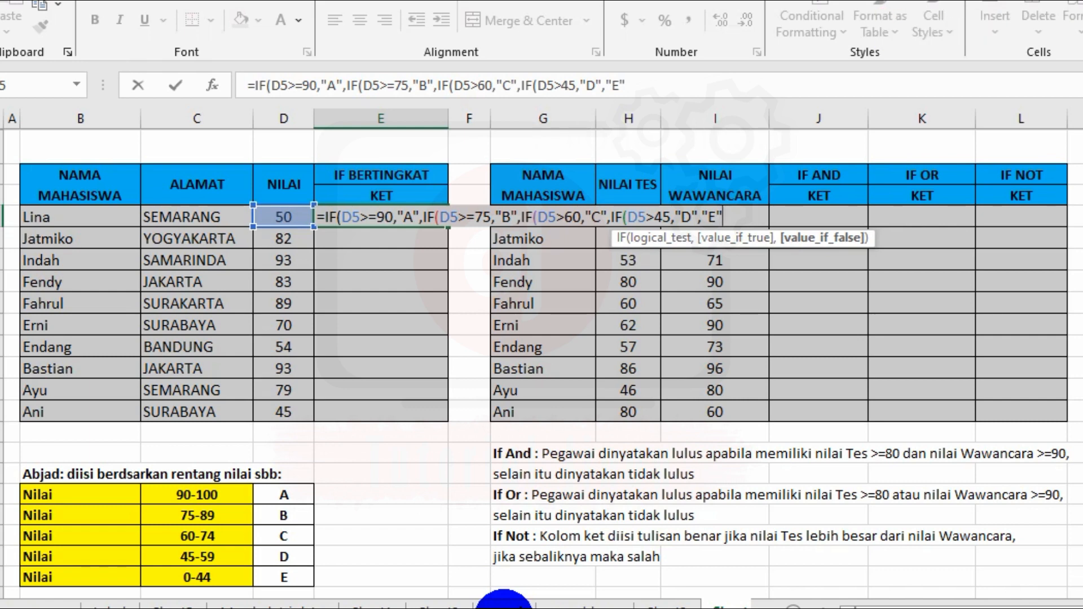
{"action": "type", "text": ")"}
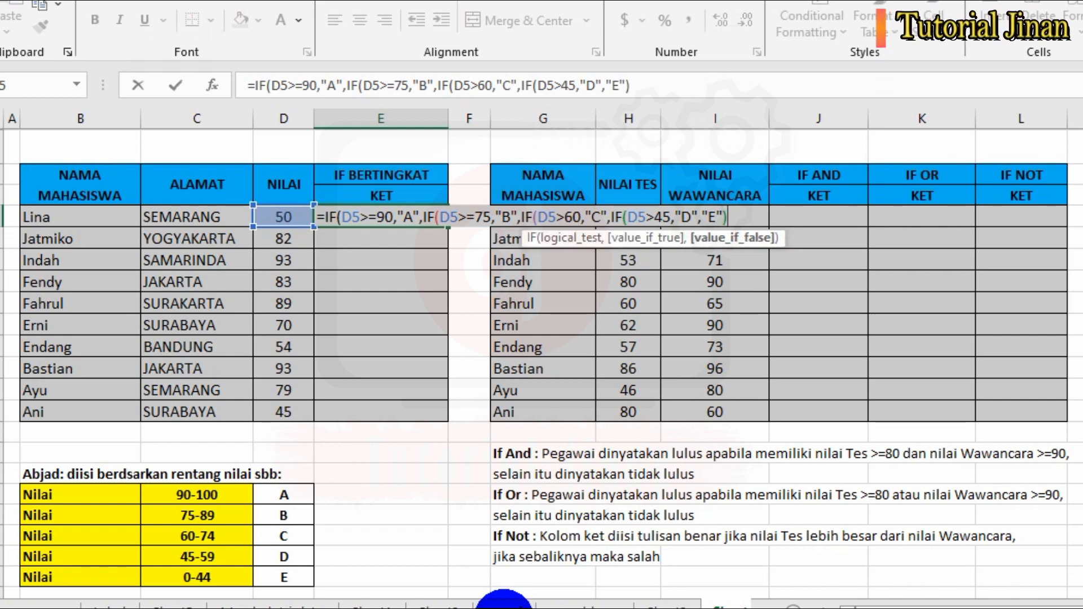
{"action": "type", "text": ")"}
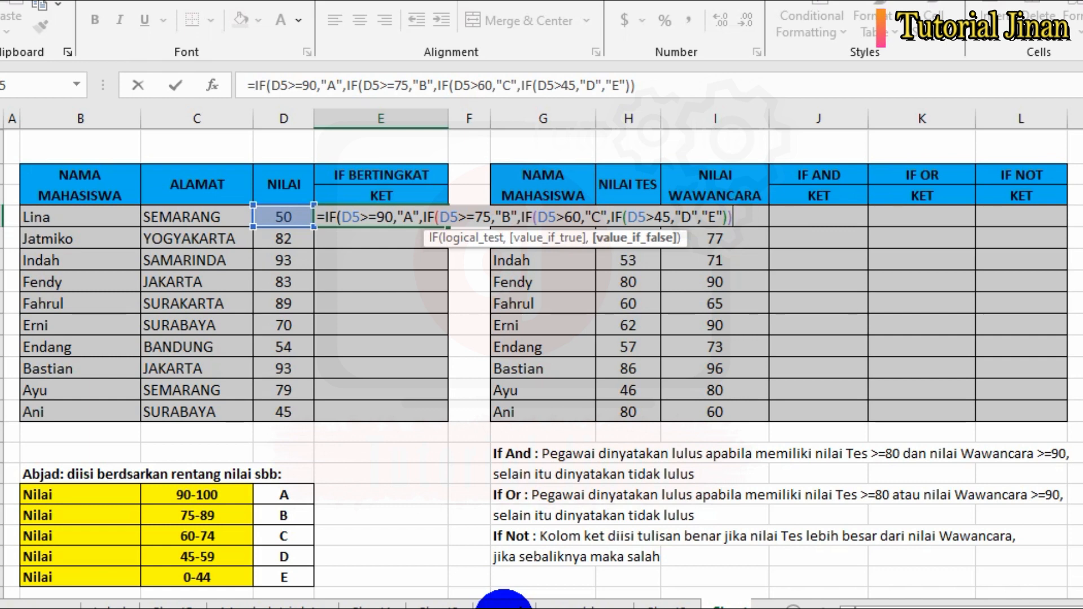
{"action": "type", "text": "))"}
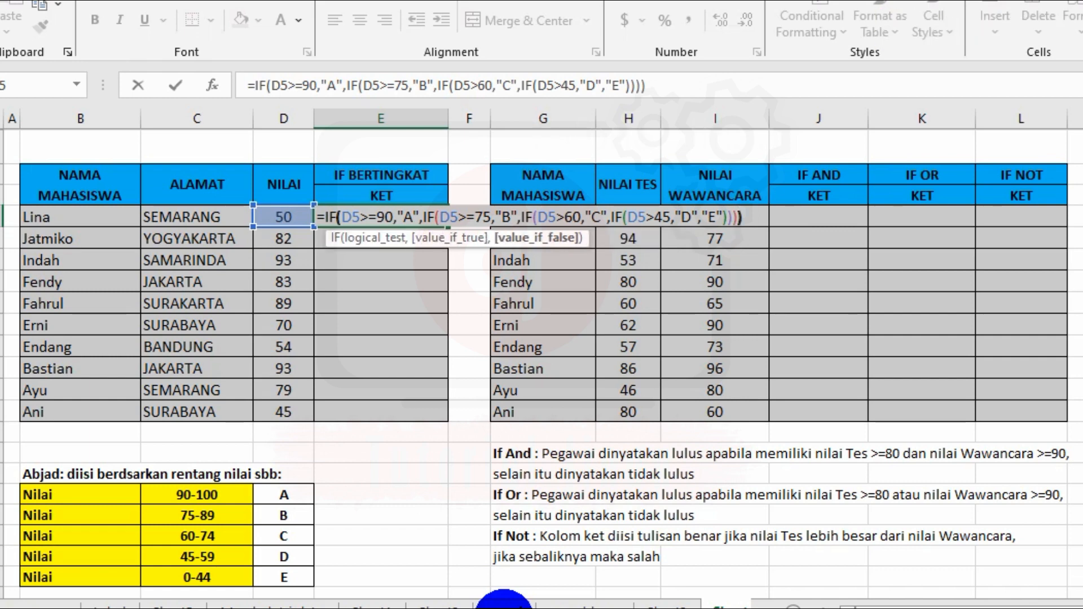
{"action": "type", "text": ")"}
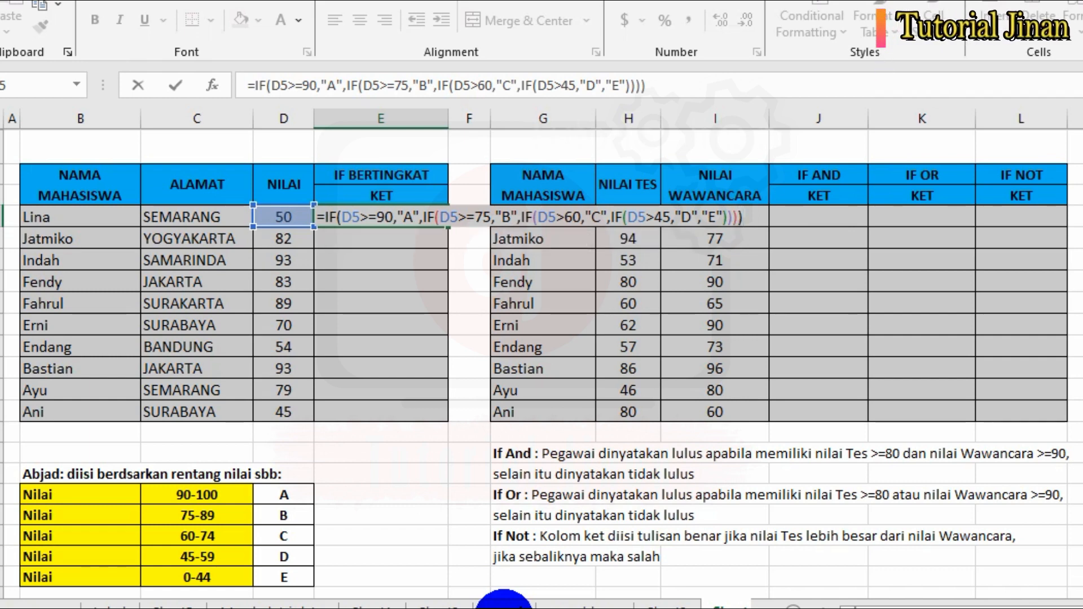
{"action": "key", "text": "Return"}
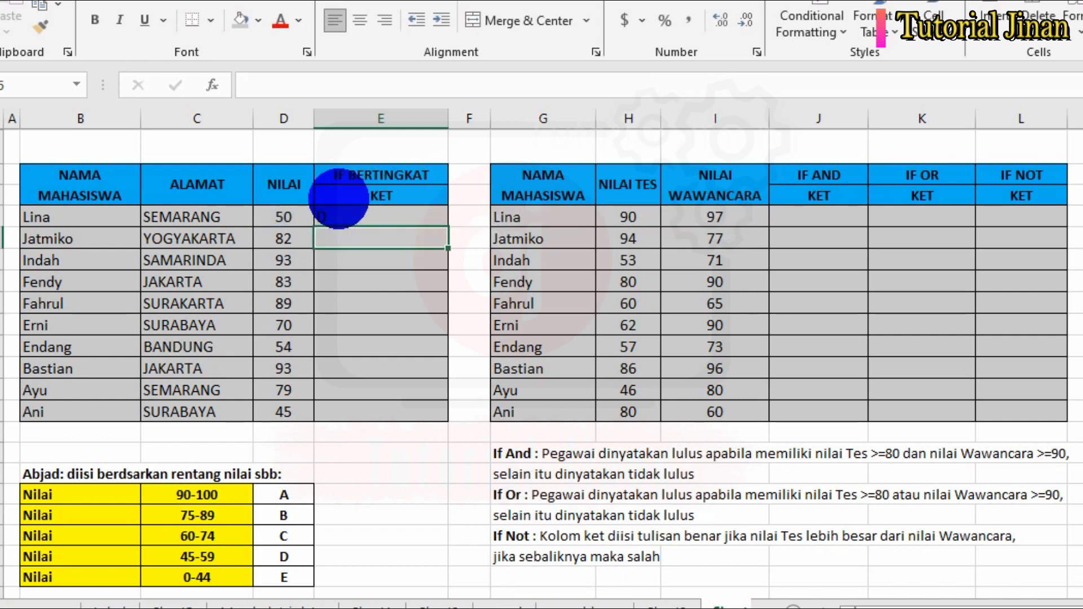
Step: Center the IF BERTINGKAT result cells E5:E14 horizontally
{"action": "left_click_drag", "start_coordinate": [369, 214], "coordinate": [362, 412]}
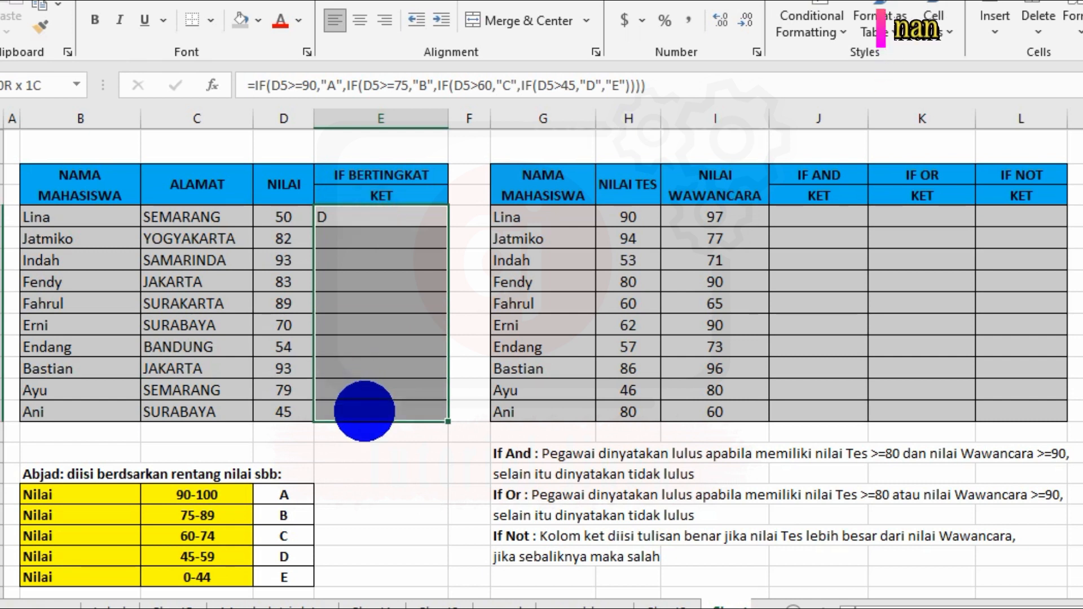
{"action": "left_click", "coordinate": [360, 20]}
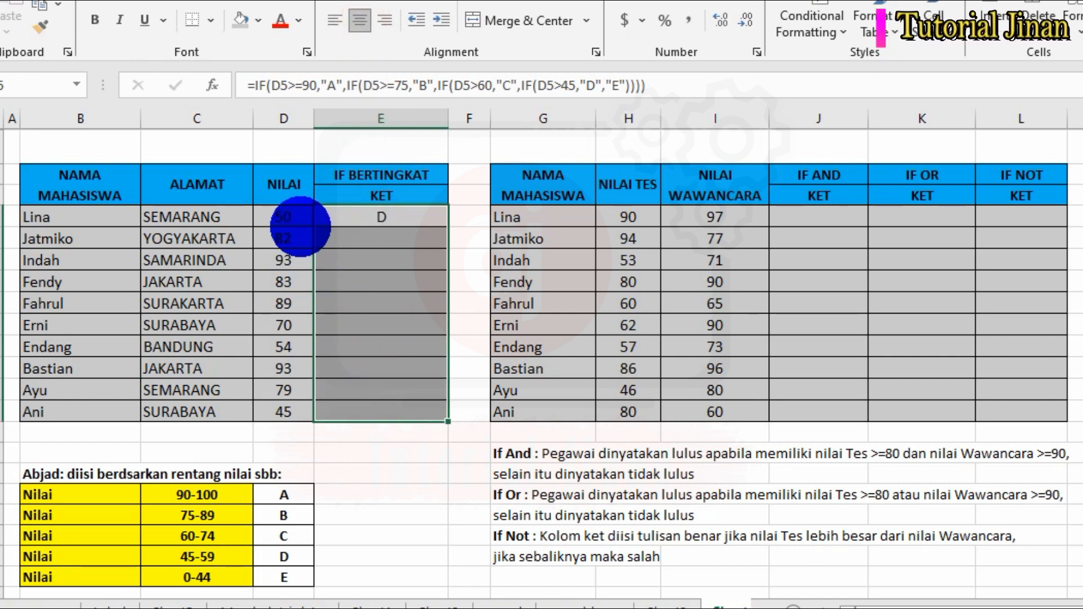
{"action": "left_click", "coordinate": [297, 217]}
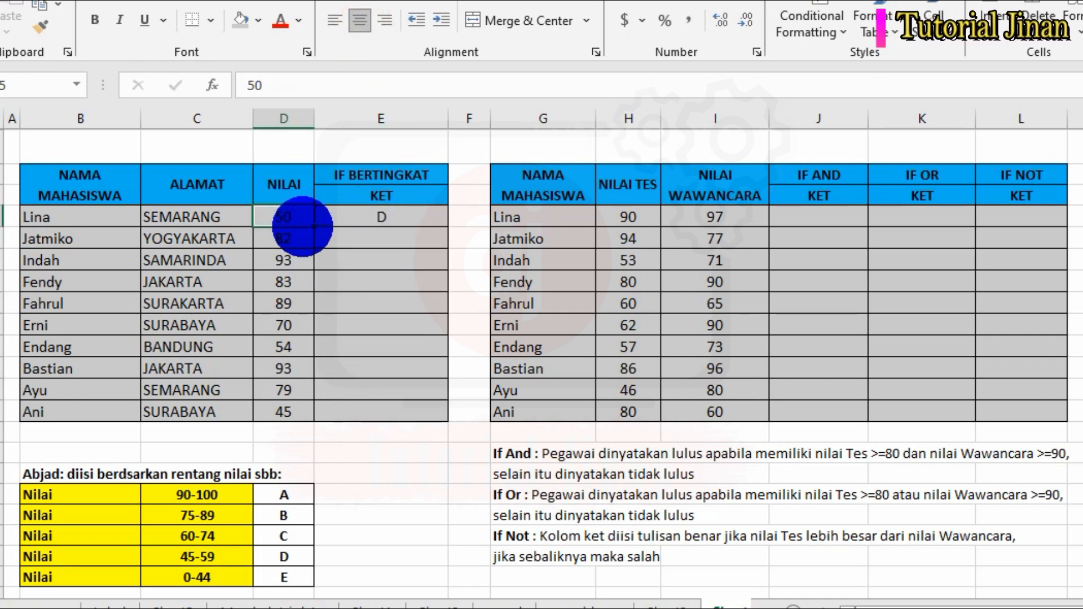
Step: Test the E5 grade formula by entering 90 and 70 in turn as the NILAI score in D5
{"action": "type", "text": "90"}
{"action": "left_click", "coordinate": [460, 280]}
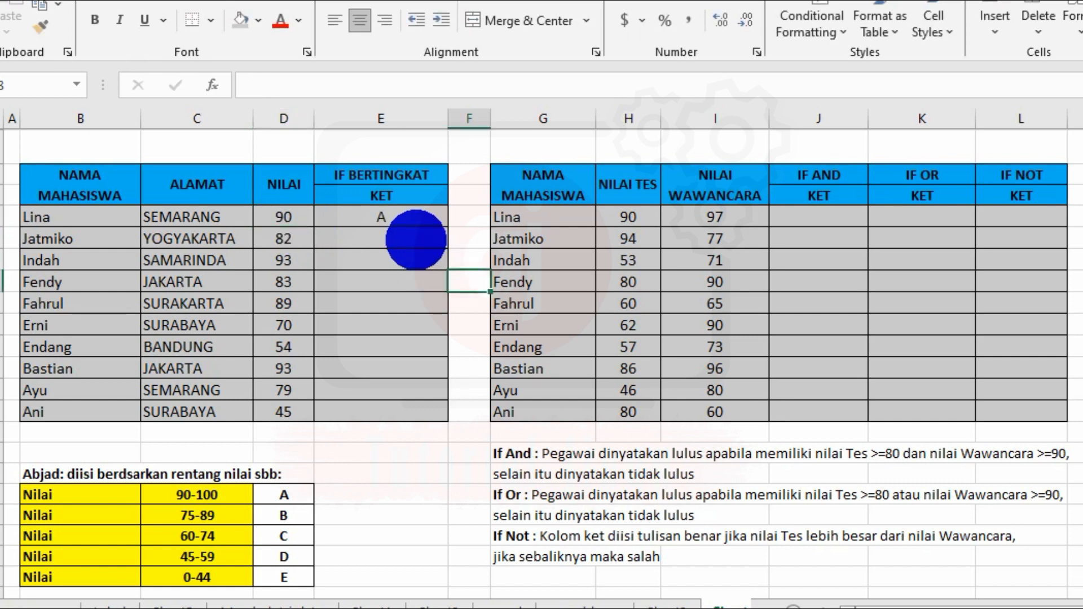
{"action": "left_click", "coordinate": [291, 219]}
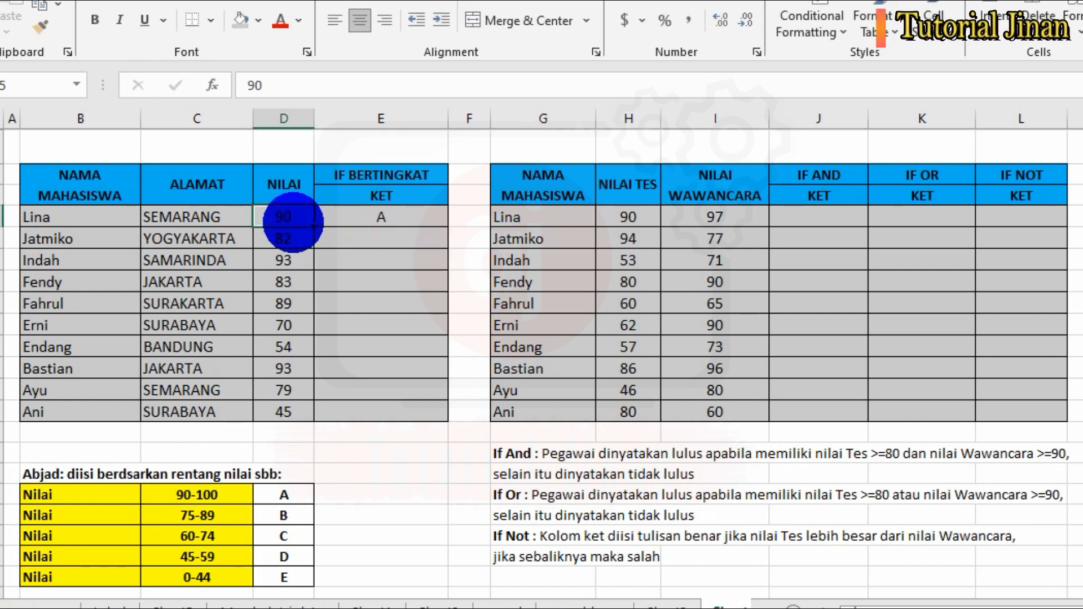
{"action": "type", "text": "70"}
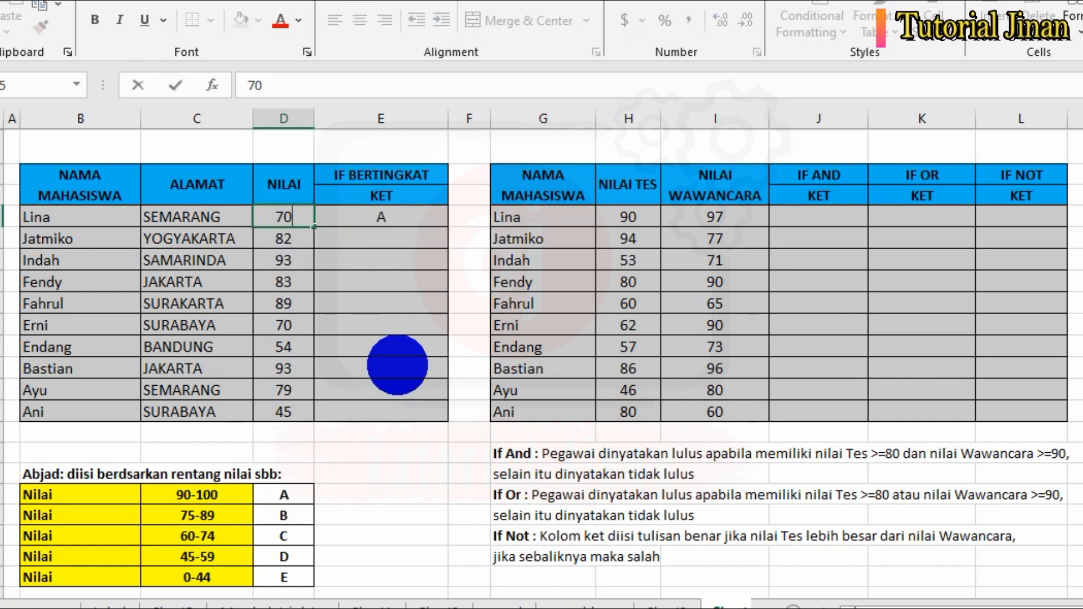
{"action": "left_click", "coordinate": [391, 344]}
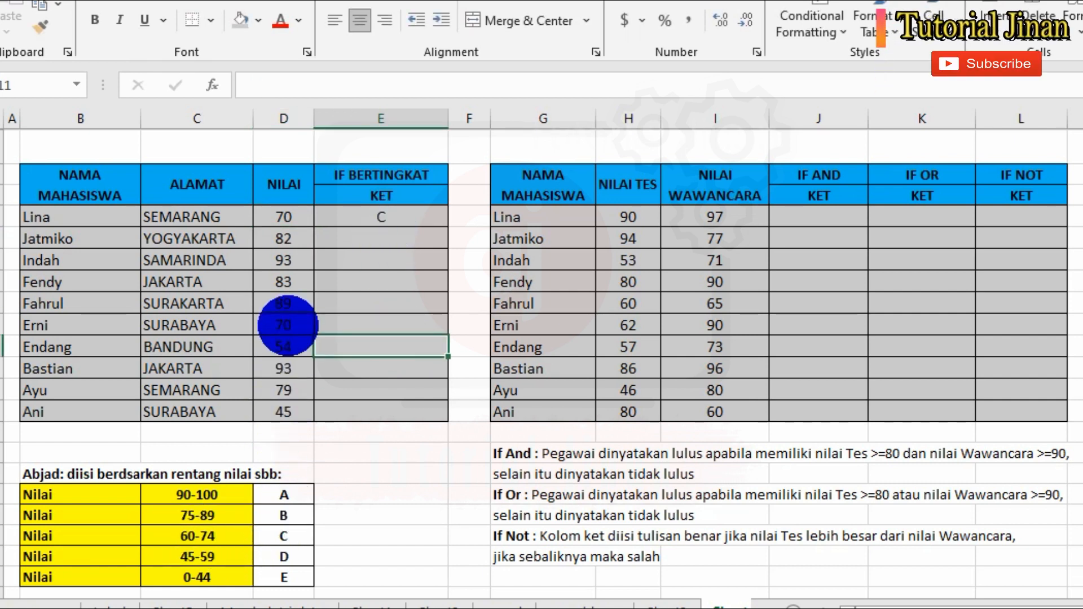
Step: Set the NILAI score in D5 to 78
{"action": "left_click", "coordinate": [288, 220]}
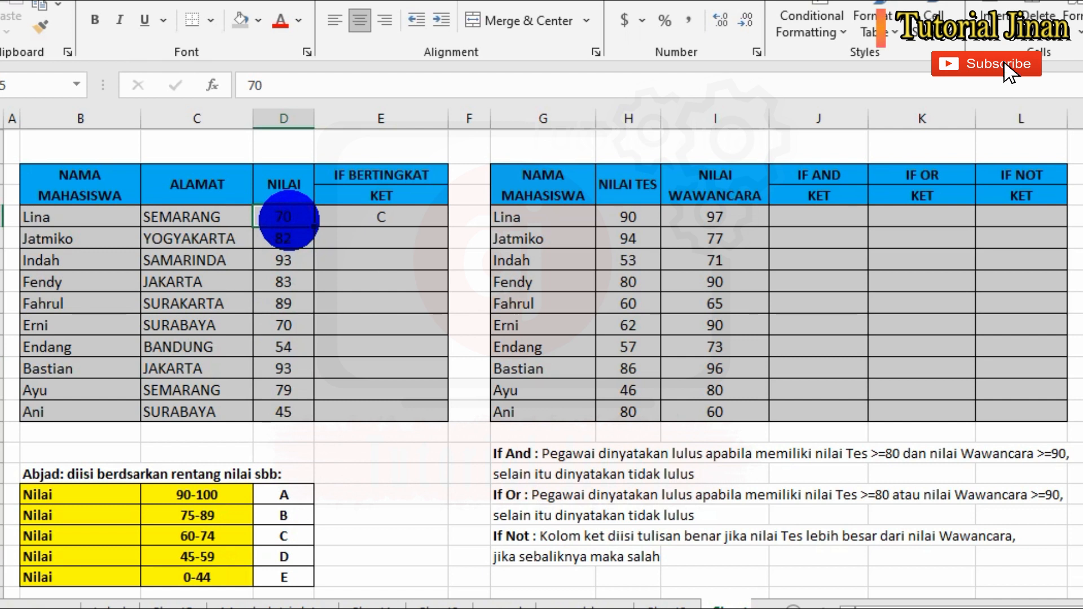
{"action": "type", "text": "78"}
{"action": "left_click", "coordinate": [428, 314]}
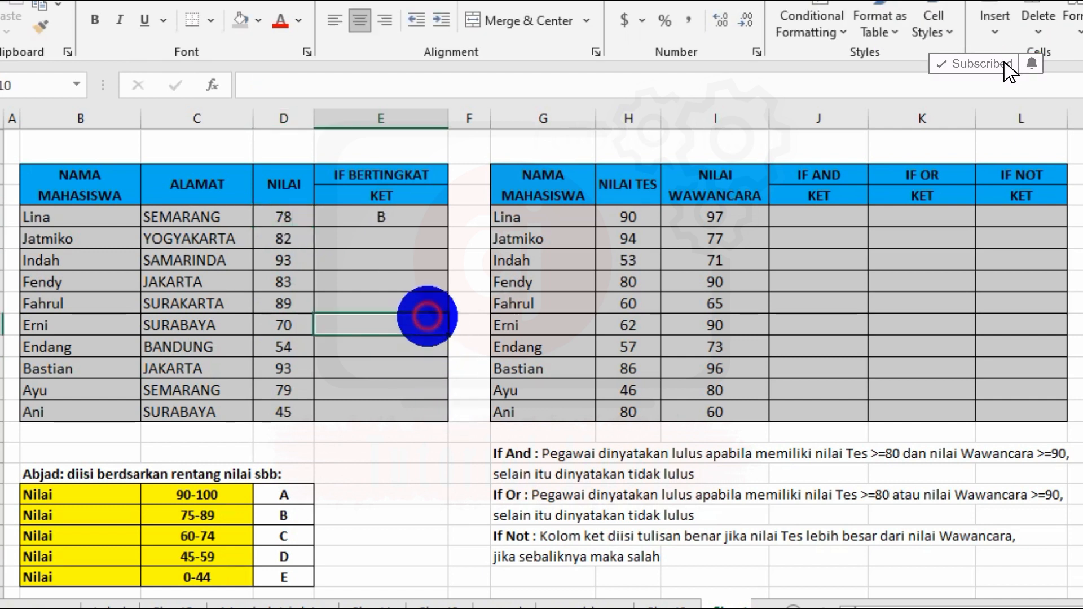
Step: Fill the nested IF formula from E5 down the IF BERTINGKAT column through E14
{"action": "left_click", "coordinate": [400, 218]}
{"action": "left_click", "coordinate": [381, 238]}
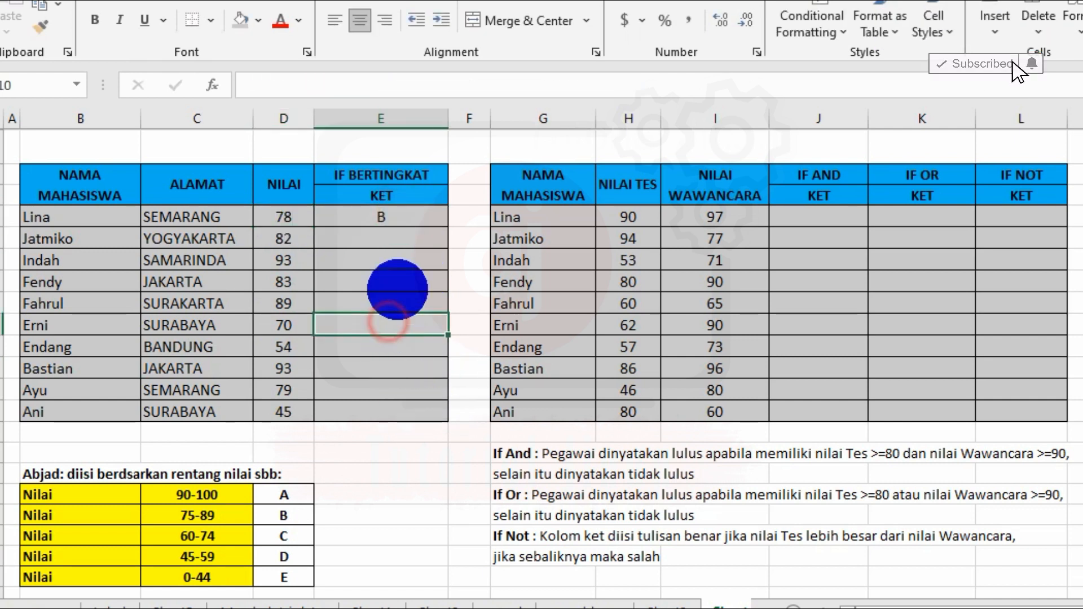
{"action": "left_click", "coordinate": [420, 215]}
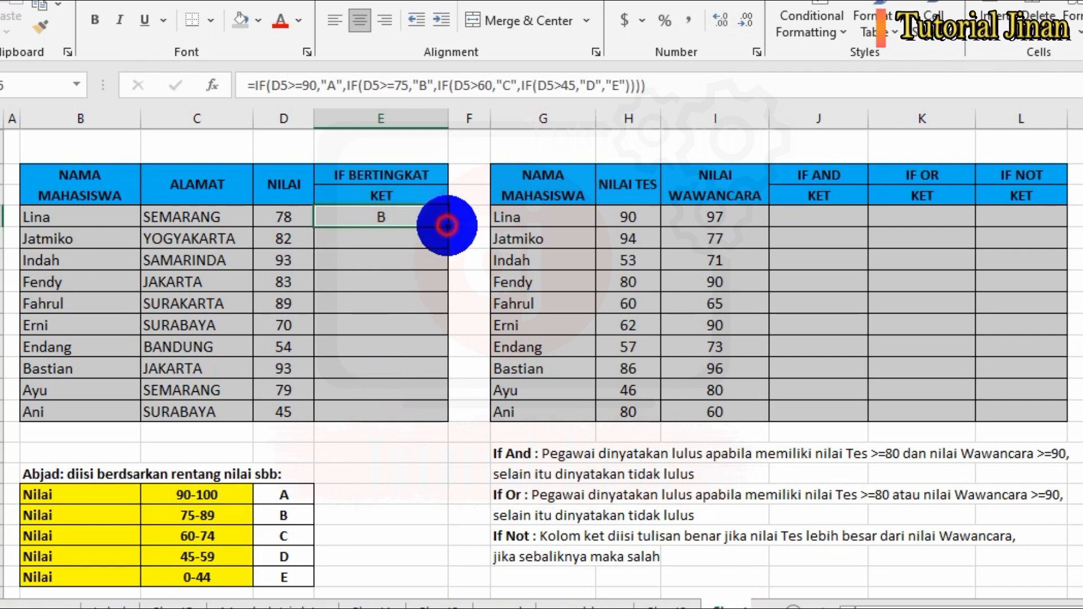
{"action": "left_click_drag", "start_coordinate": [448, 226], "coordinate": [436, 418]}
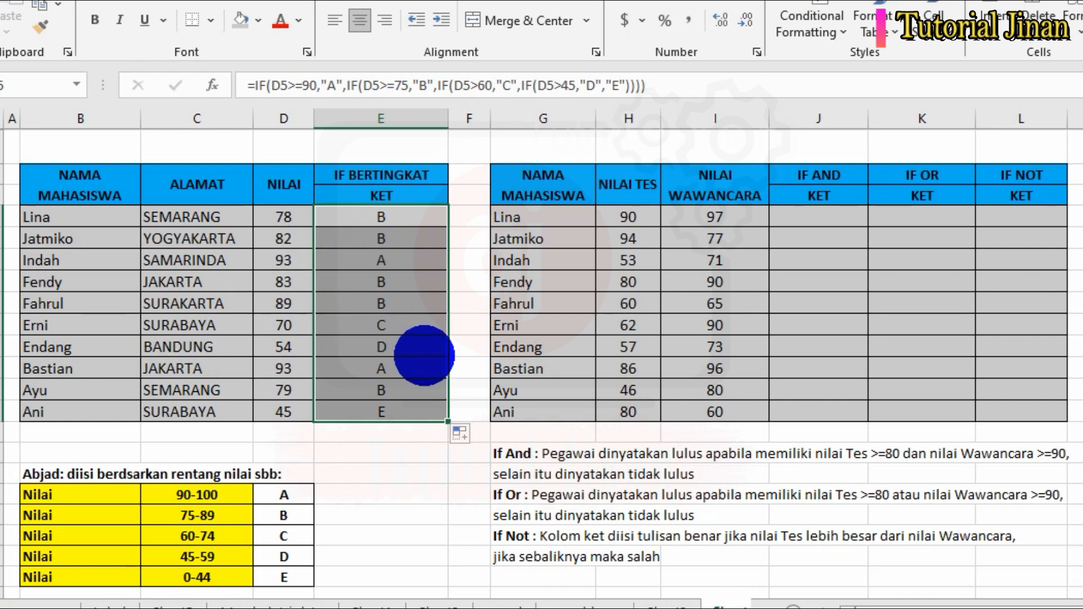
{"action": "left_click", "coordinate": [416, 286]}
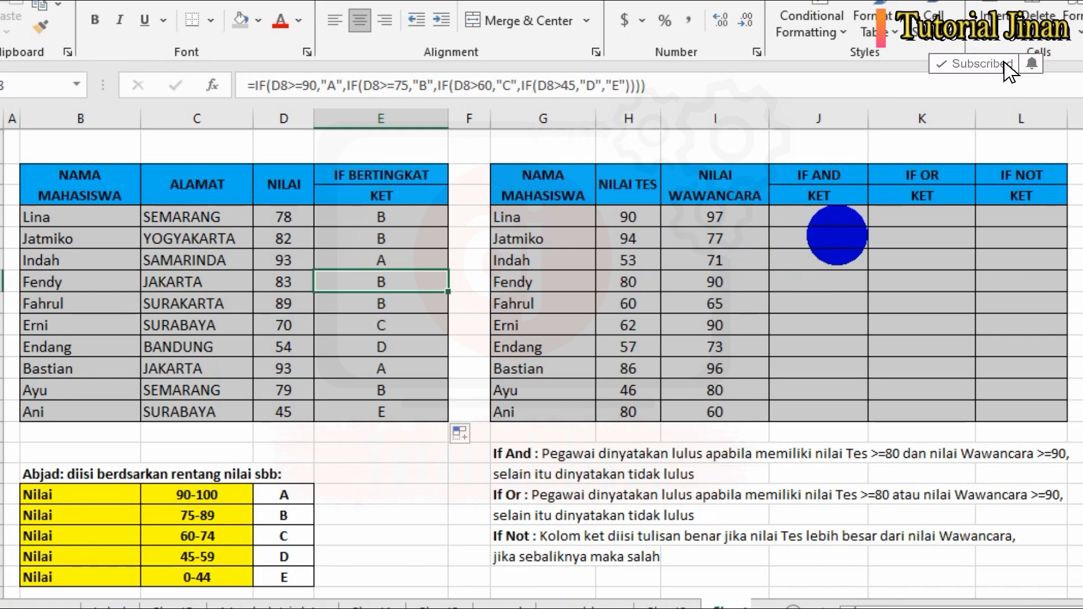
Step: Begin the IF AND formula in J5 with =IF(AND( and the first condition H5>=80 for the NILAI TES score
{"action": "left_click", "coordinate": [821, 221]}
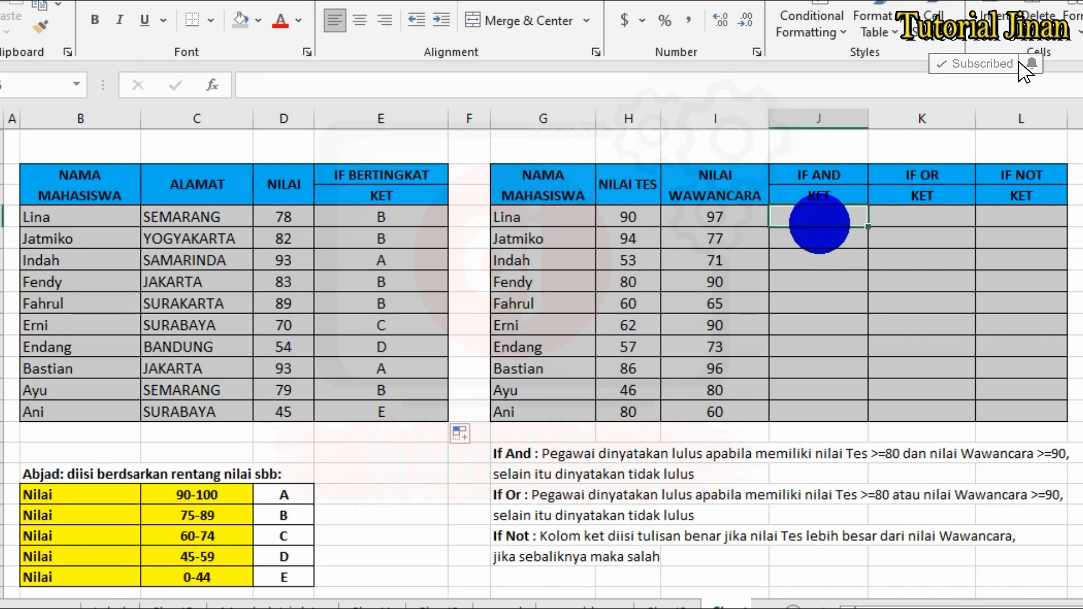
{"action": "type", "text": "="}
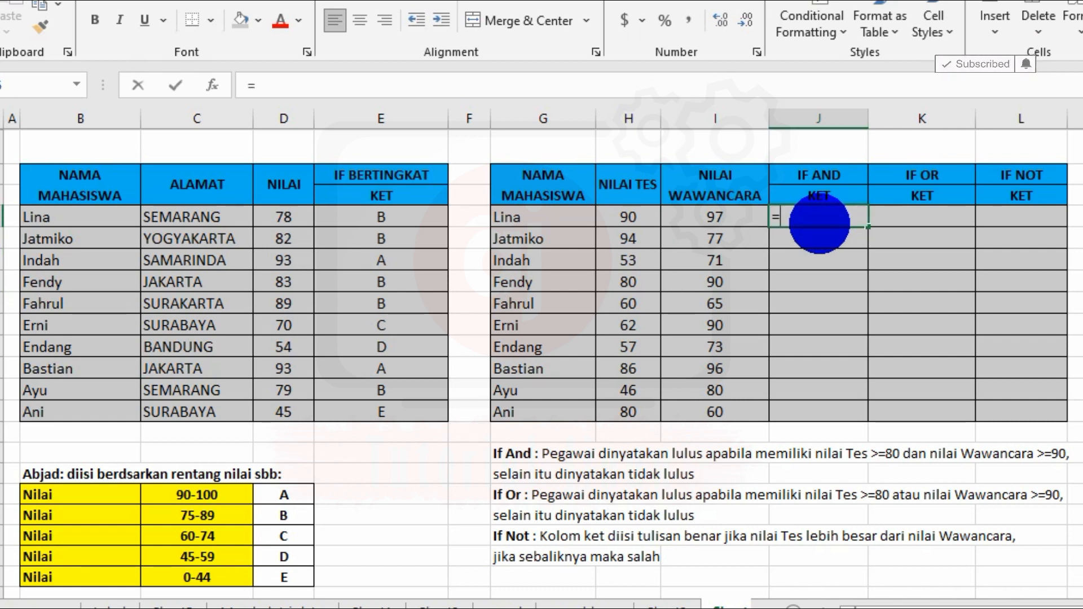
{"action": "type", "text": "I"}
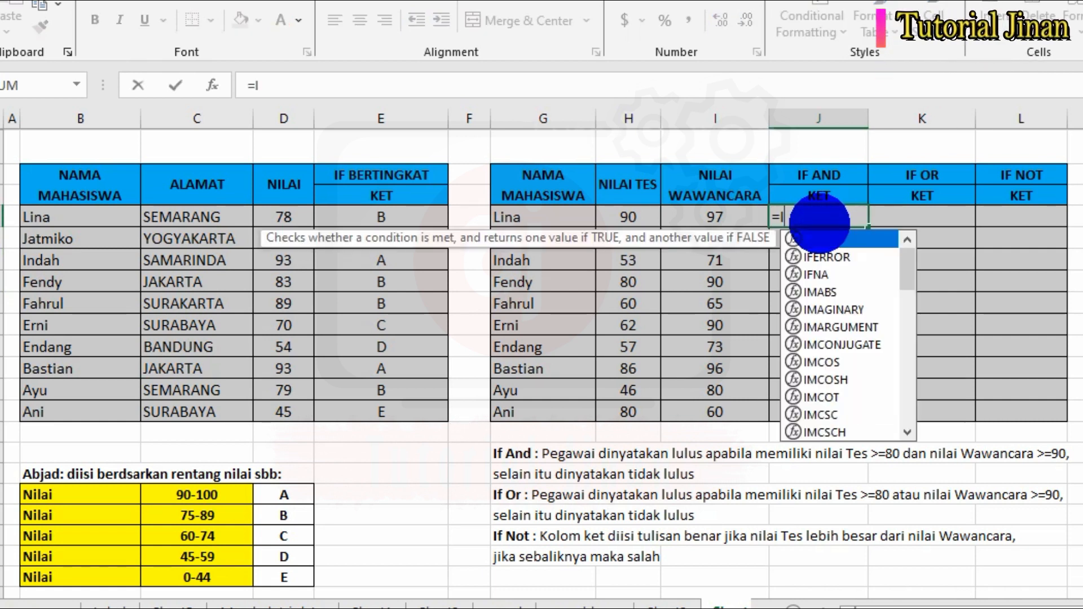
{"action": "type", "text": "F("}
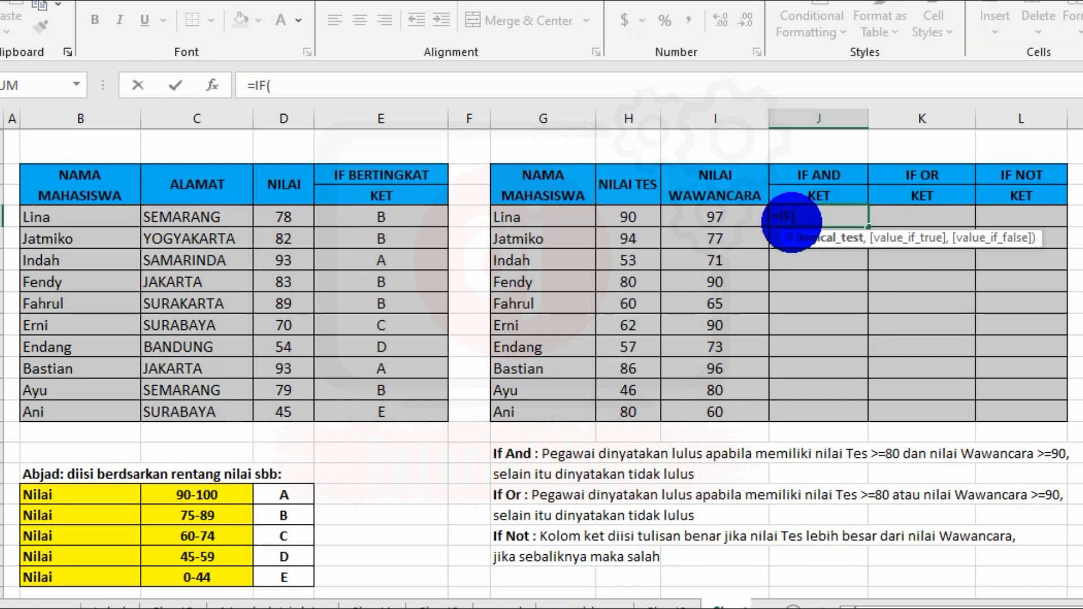
{"action": "type", "text": "AND("}
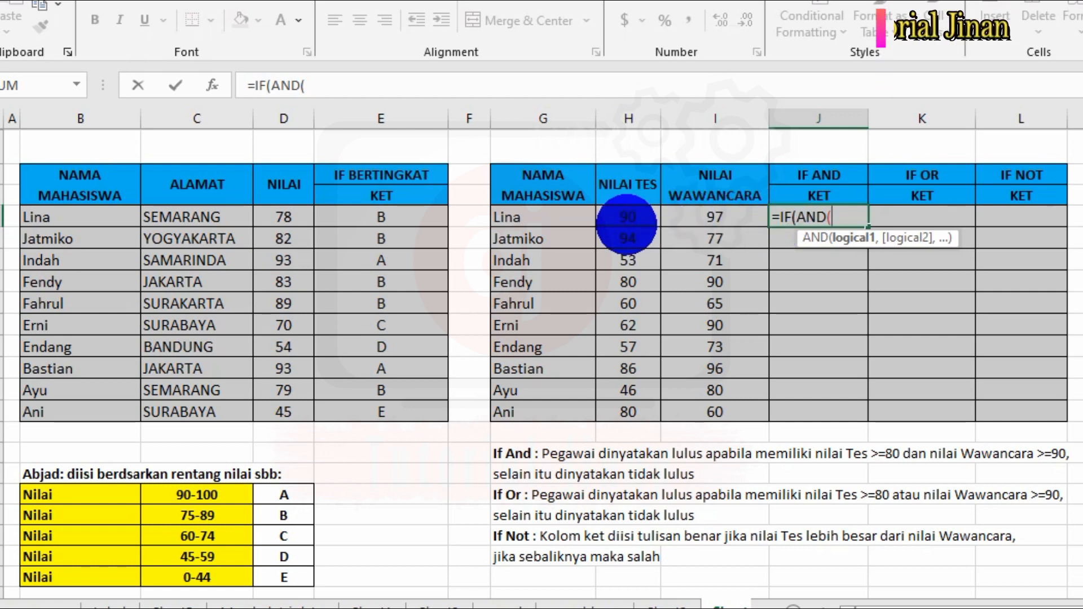
{"action": "left_click", "coordinate": [625, 219]}
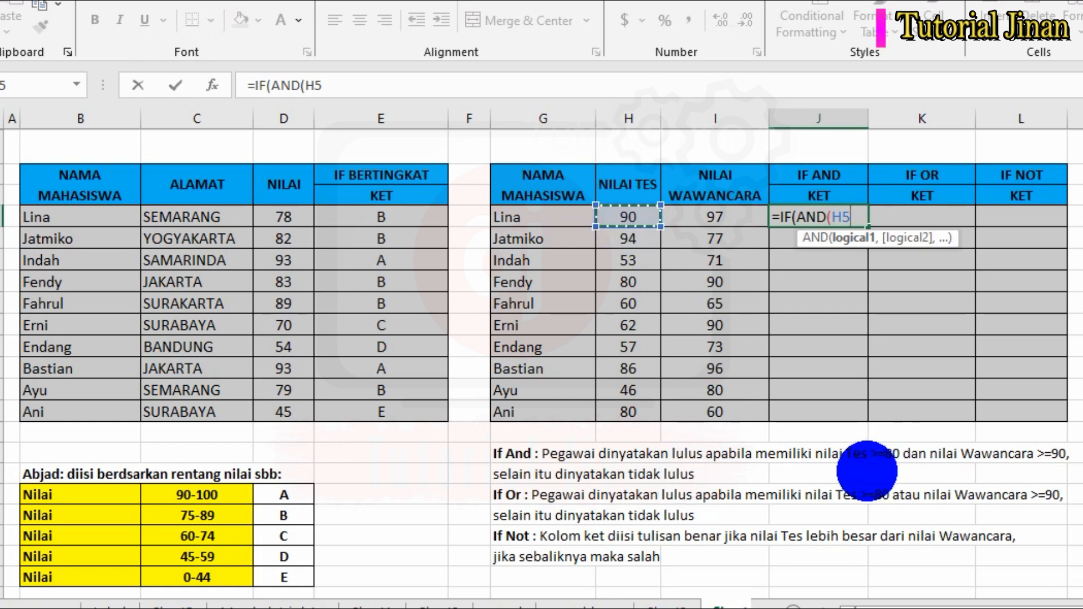
{"action": "type", "text": ">="}
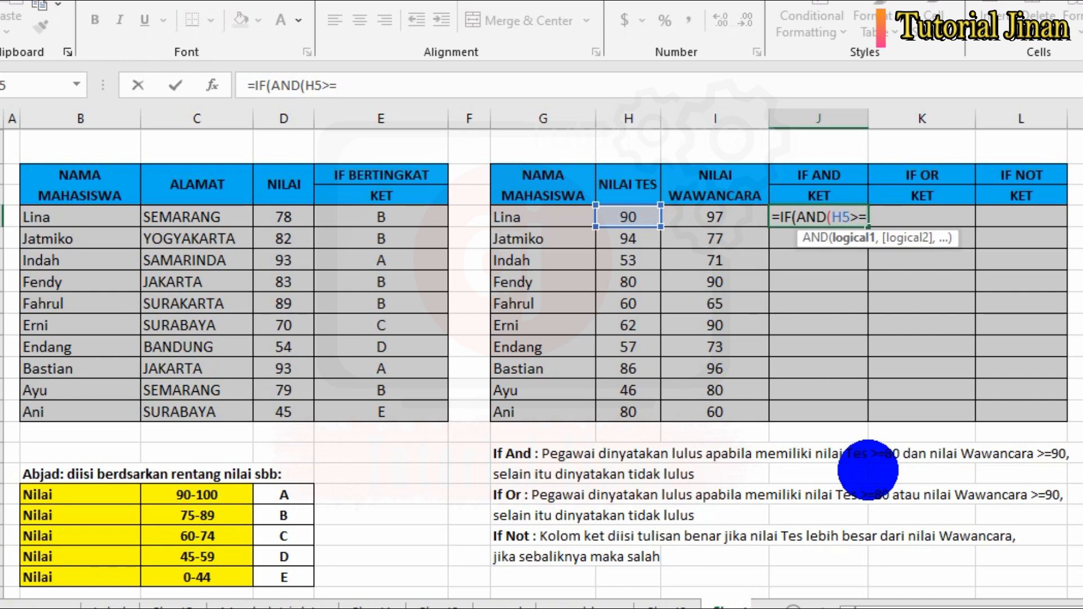
{"action": "type", "text": "80"}
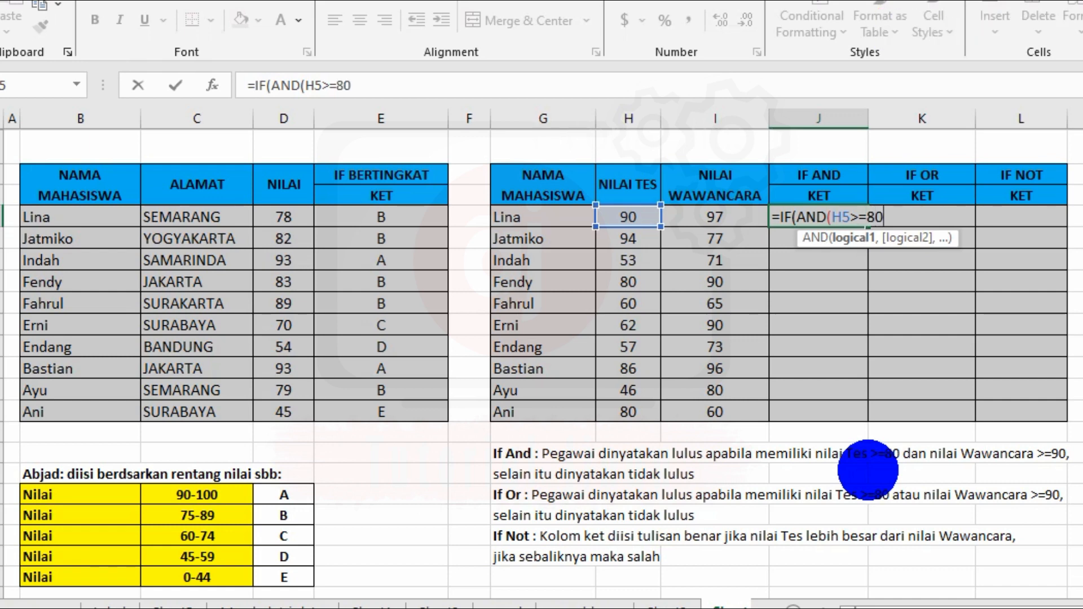
{"action": "type", "text": ","}
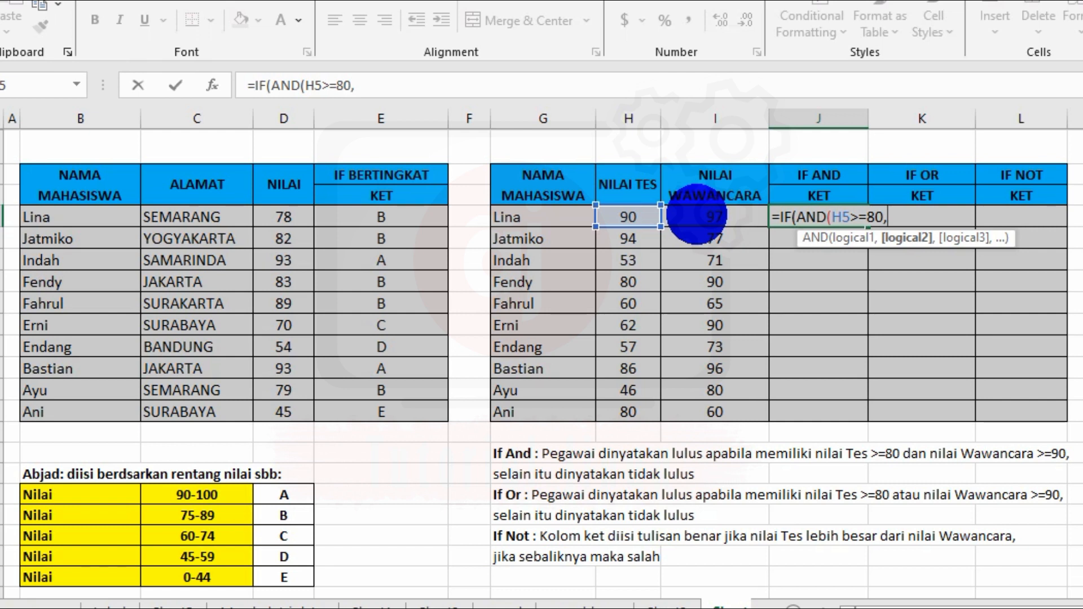
Step: Add the second condition I5>=90 for the NILAI WAWANCARA score to the J5 formula and close the AND function
{"action": "left_click", "coordinate": [697, 214]}
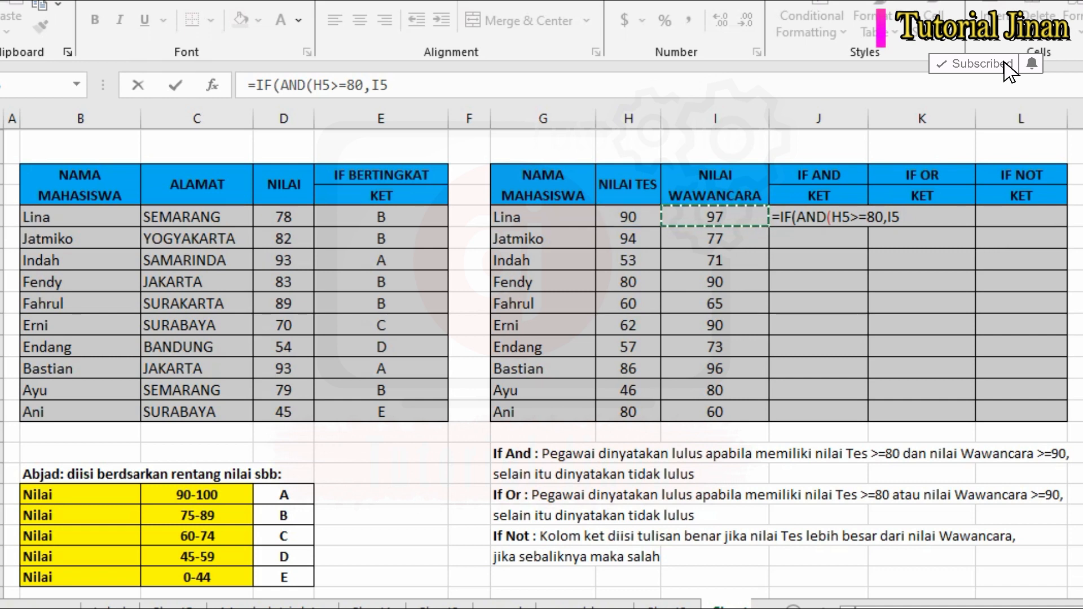
{"action": "left_click", "coordinate": [964, 292]}
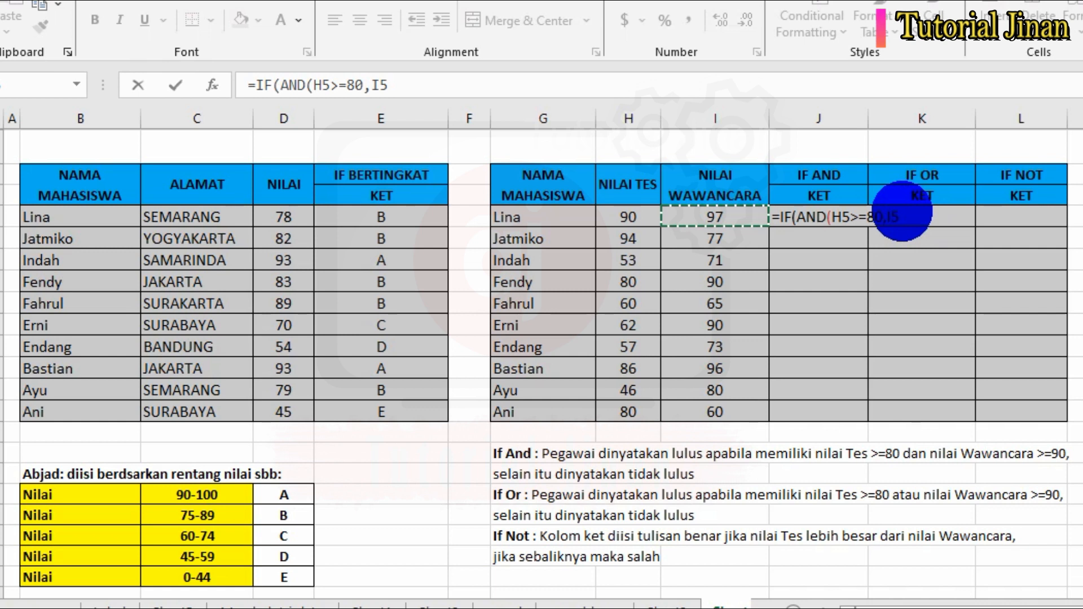
{"action": "left_click", "coordinate": [916, 220]}
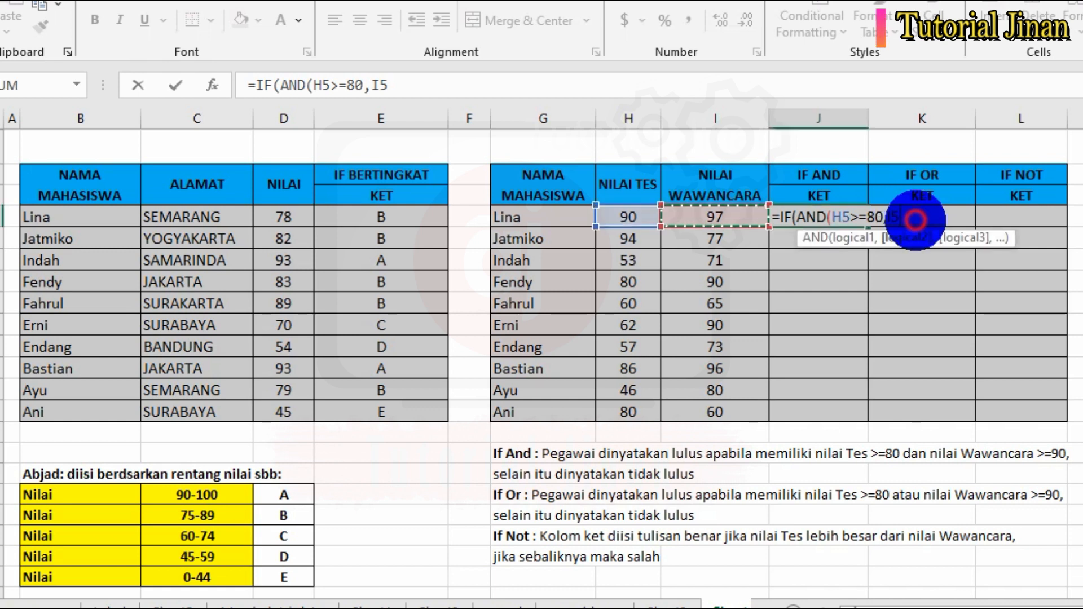
{"action": "type", "text": ">=9"}
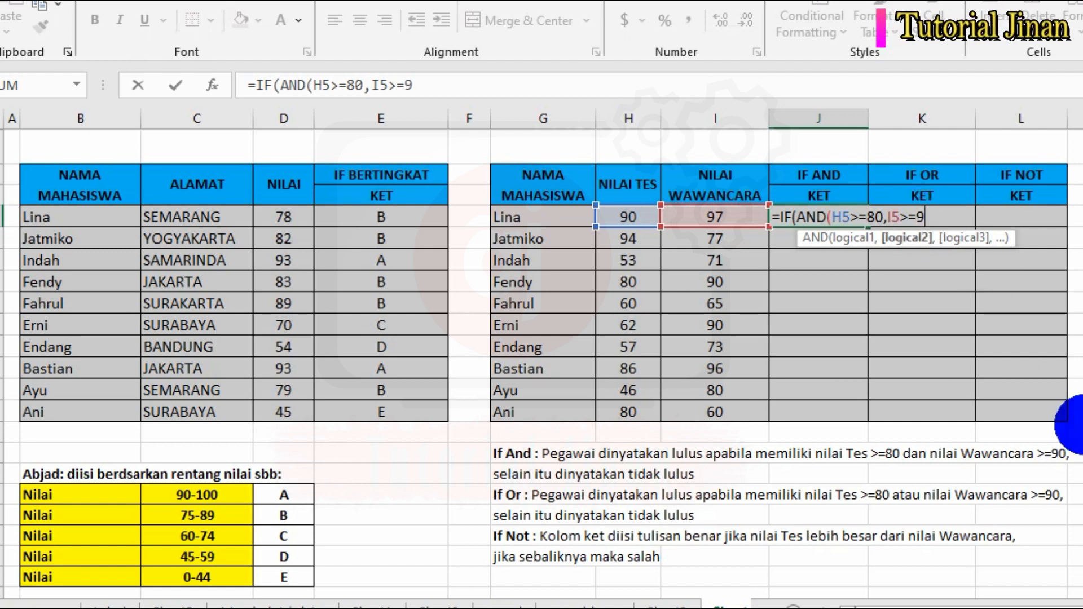
{"action": "type", "text": "0)"}
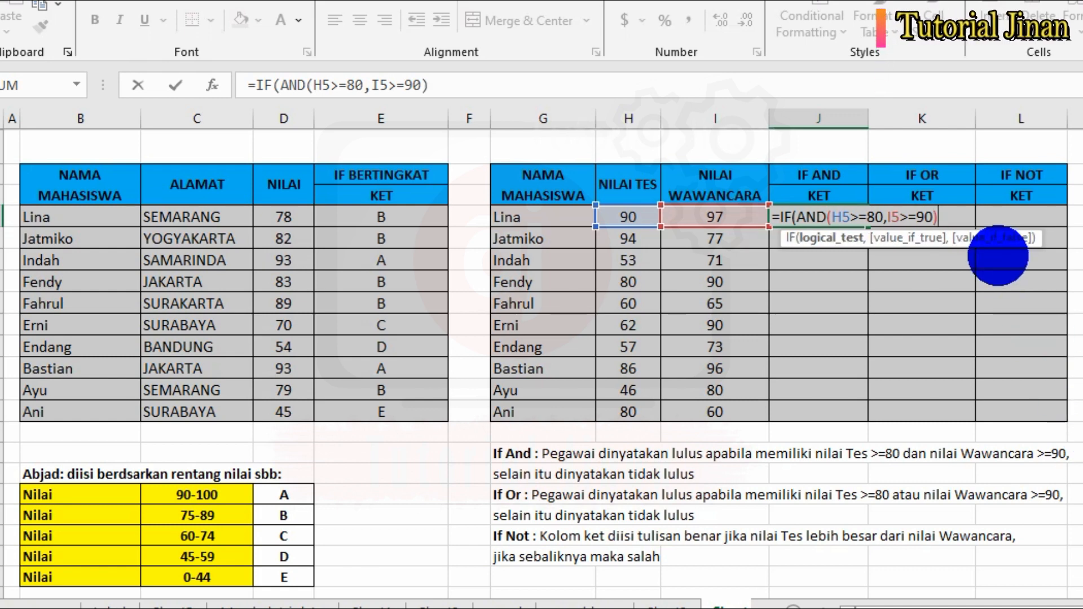
Step: Add "LULUS" as the value if true in the J5 formula
{"action": "type", "text": ","}
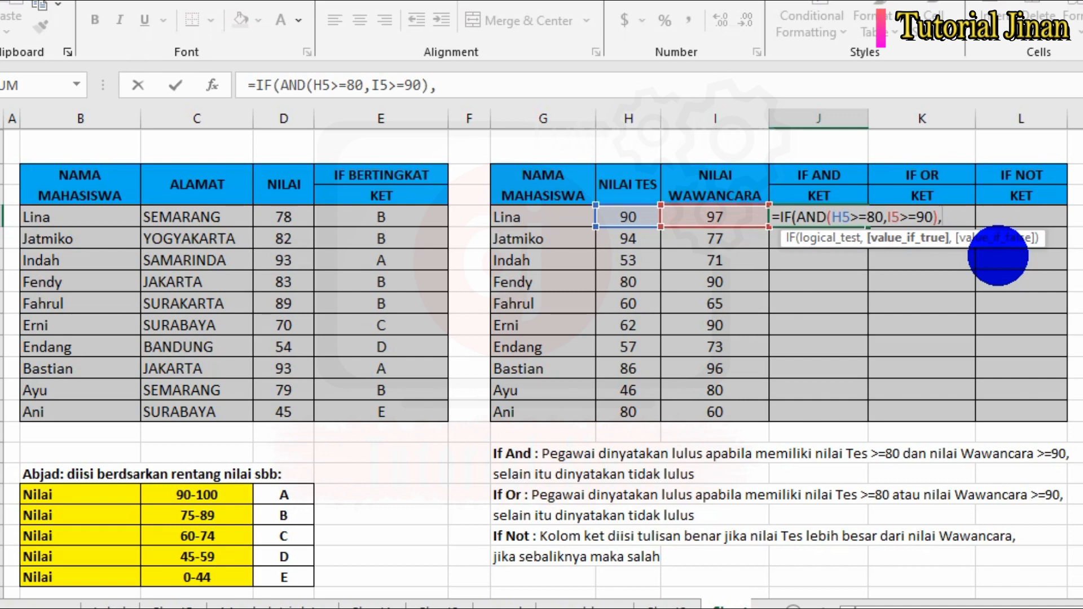
{"action": "type", "text": "\""}
{"action": "type", "text": "LU"}
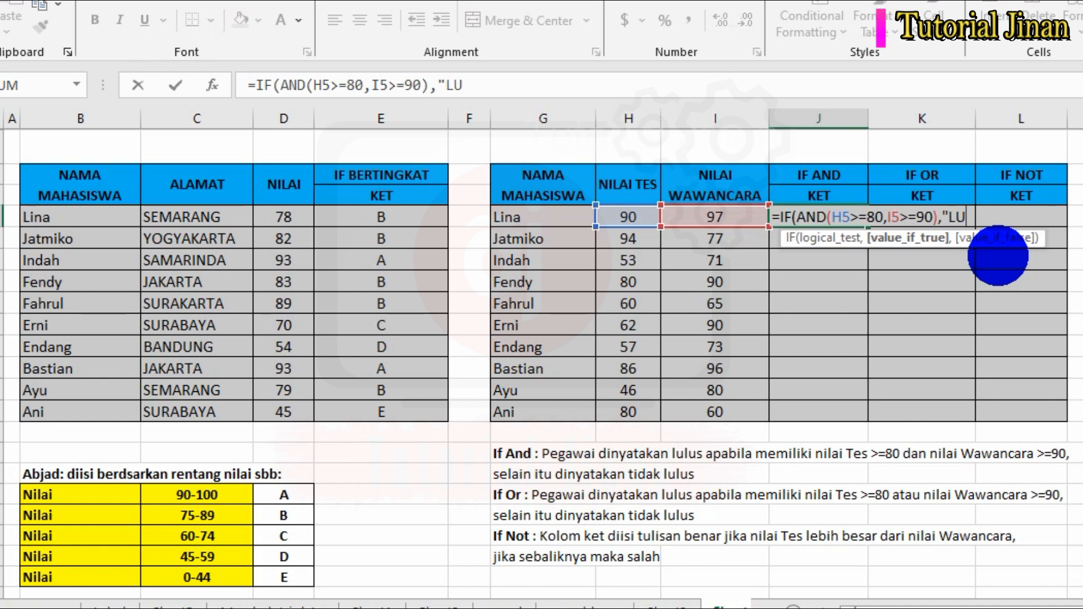
{"action": "type", "text": "LUS\""}
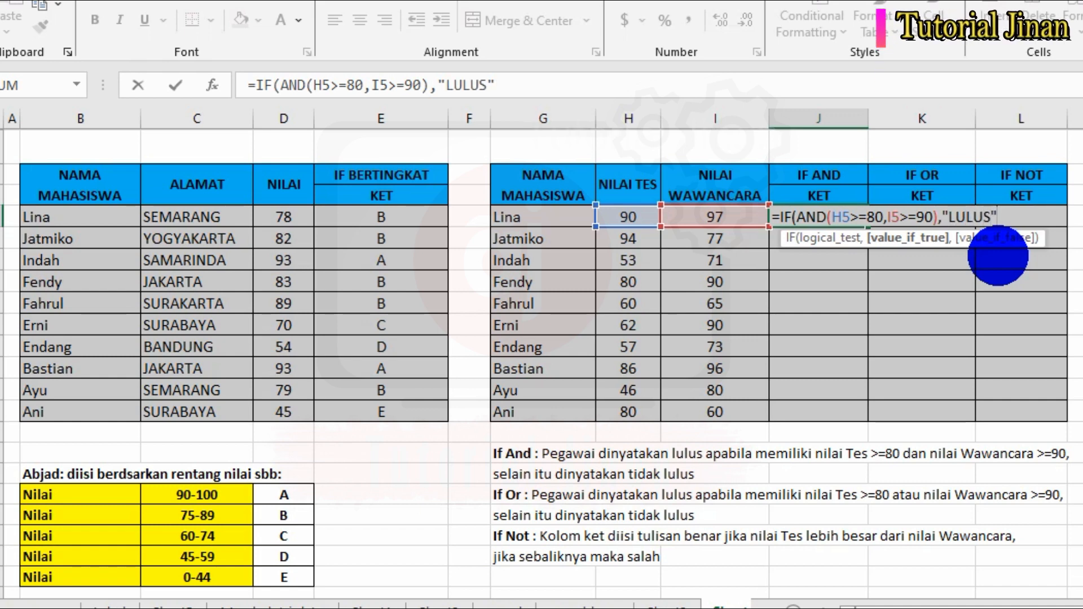
Step: Add "TIDAK LULUS" as the value if false, close the IF function and enter the J5 formula
{"action": "type", "text": ","}
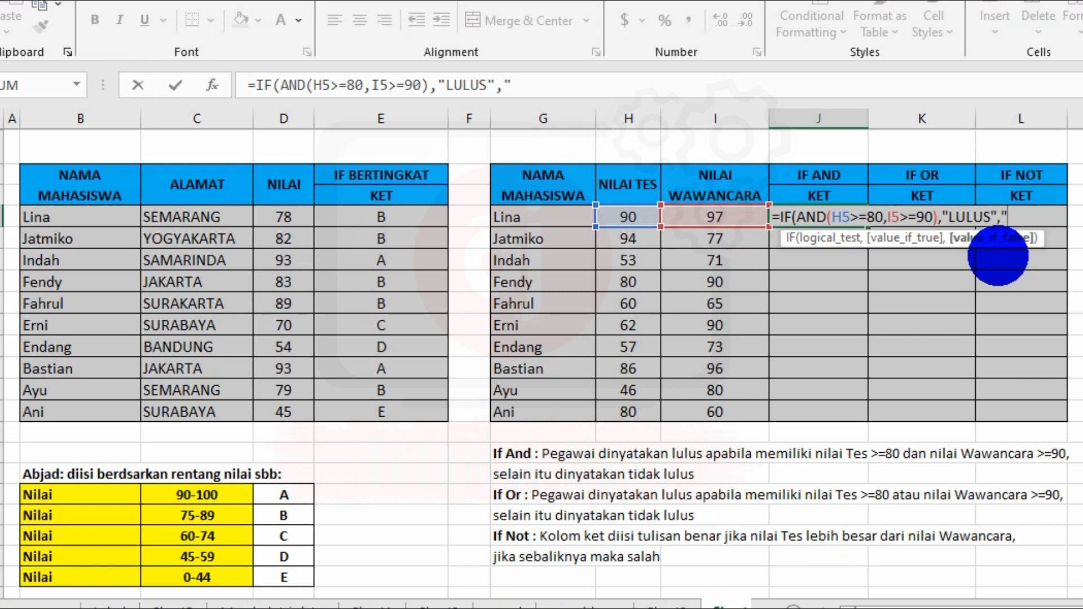
{"action": "type", "text": "\"TIDA"}
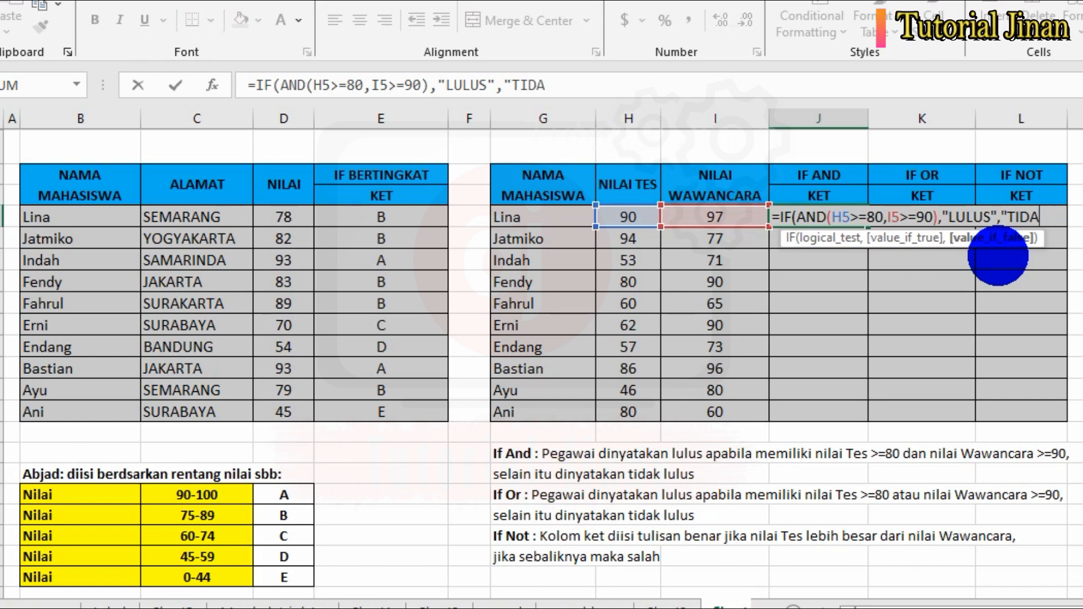
{"action": "type", "text": "K LULUS"}
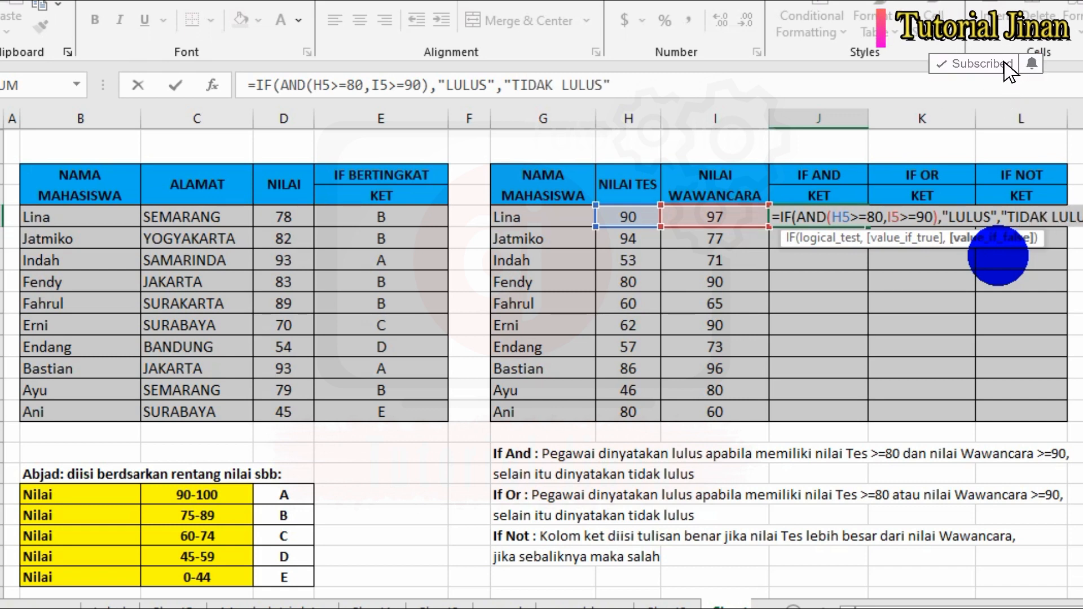
{"action": "type", "text": "\""}
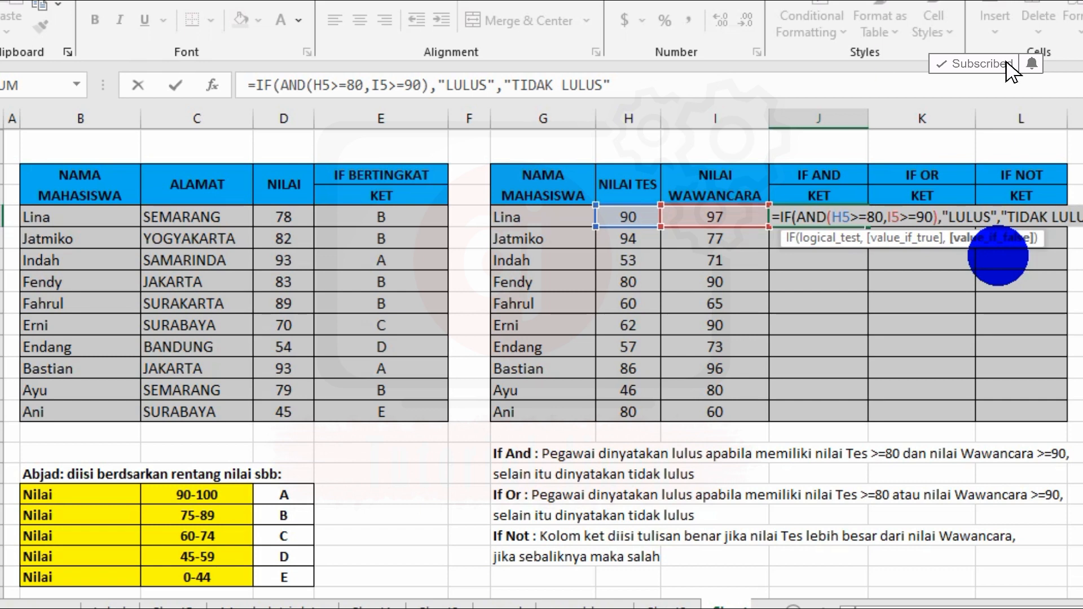
{"action": "type", "text": ")"}
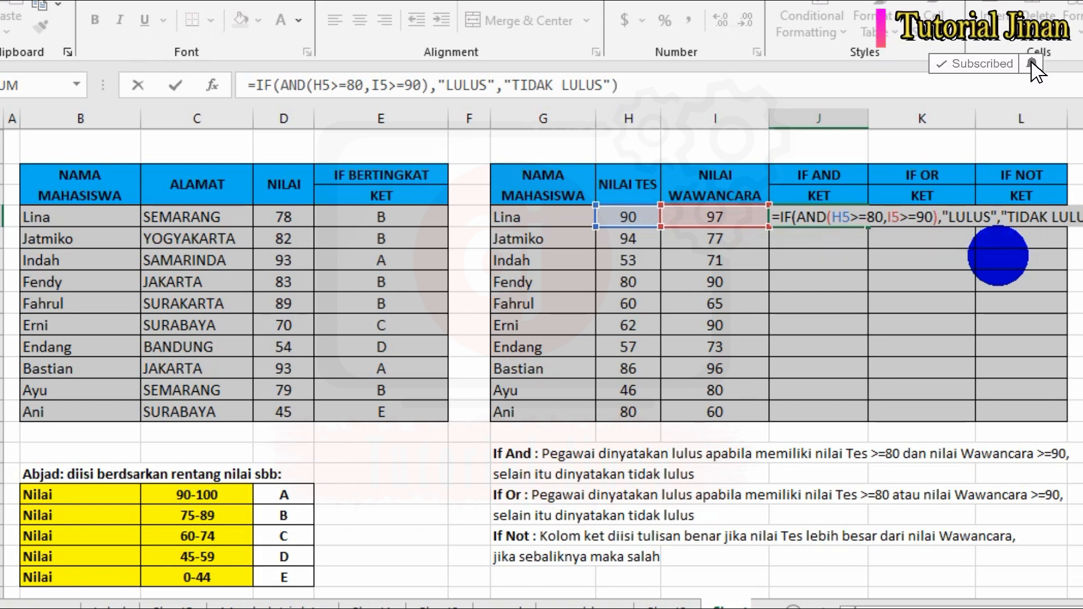
{"action": "key", "text": "Return"}
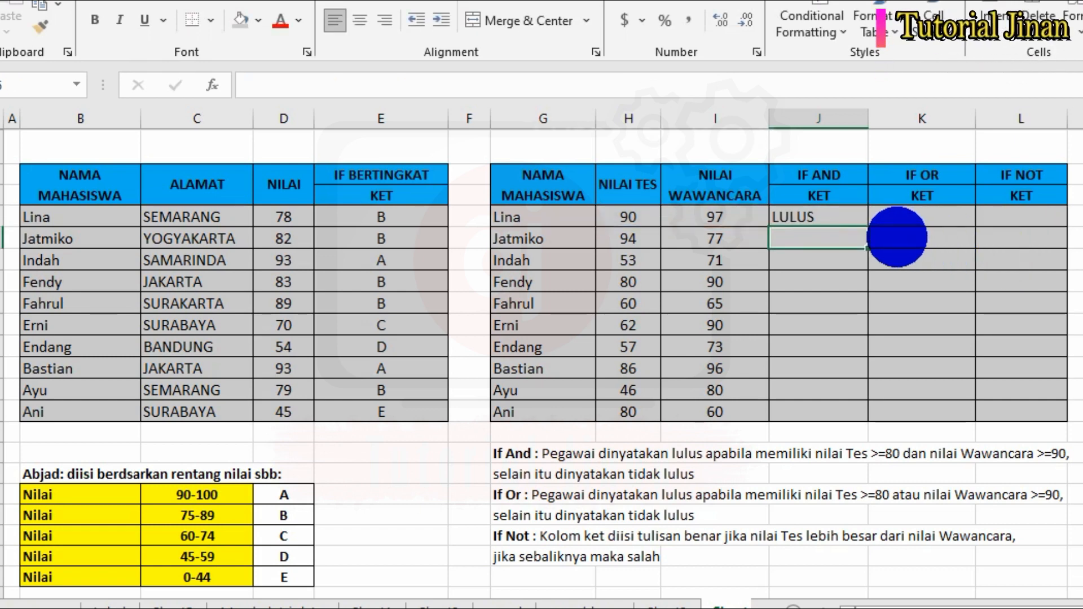
Step: Center the IF AND result cells J5:J14 horizontally
{"action": "left_click", "coordinate": [821, 218]}
{"action": "left_click_drag", "start_coordinate": [838, 218], "coordinate": [834, 411]}
{"action": "left_click", "coordinate": [373, 29]}
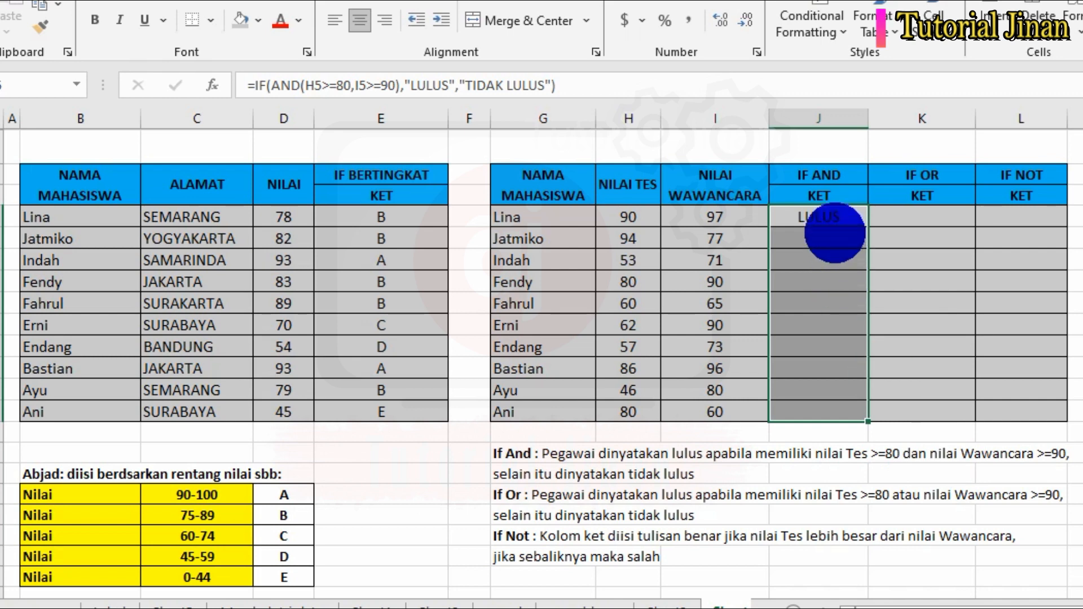
Step: Fill the IF AND formula from J5 down through J14
{"action": "left_click", "coordinate": [825, 217]}
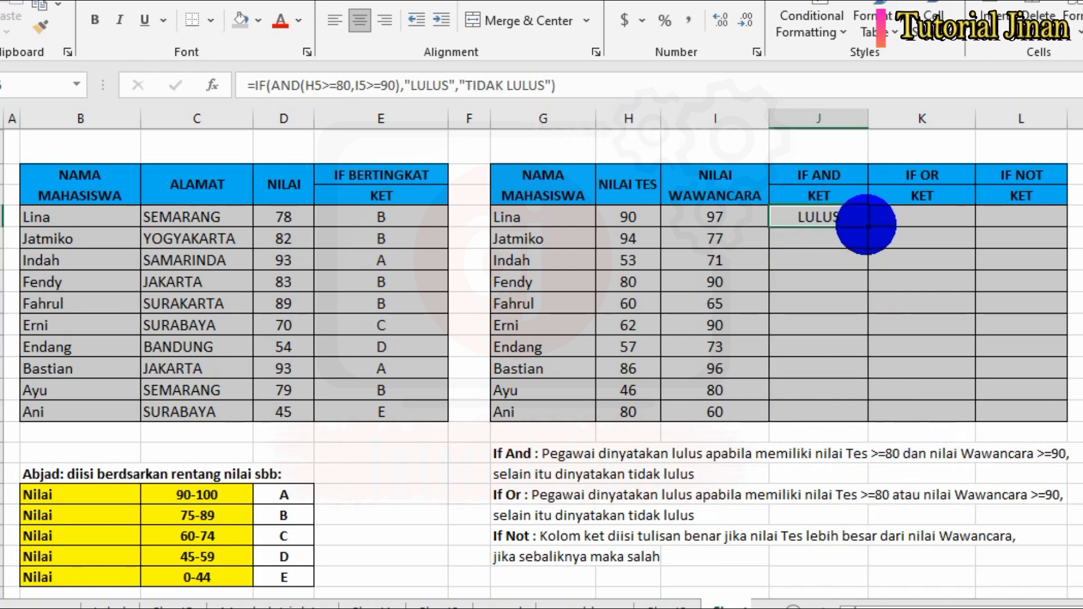
{"action": "left_click_drag", "start_coordinate": [868, 227], "coordinate": [844, 422]}
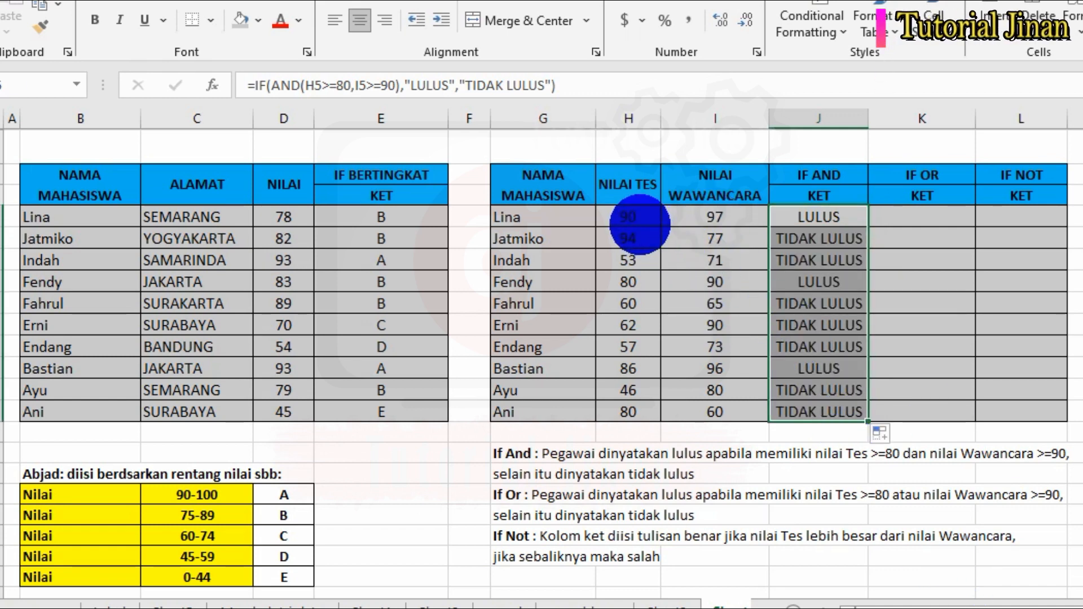
Step: Change the NILAI WAWANCARA score in I5 to 88 to test the IF AND formula
{"action": "left_click", "coordinate": [730, 217]}
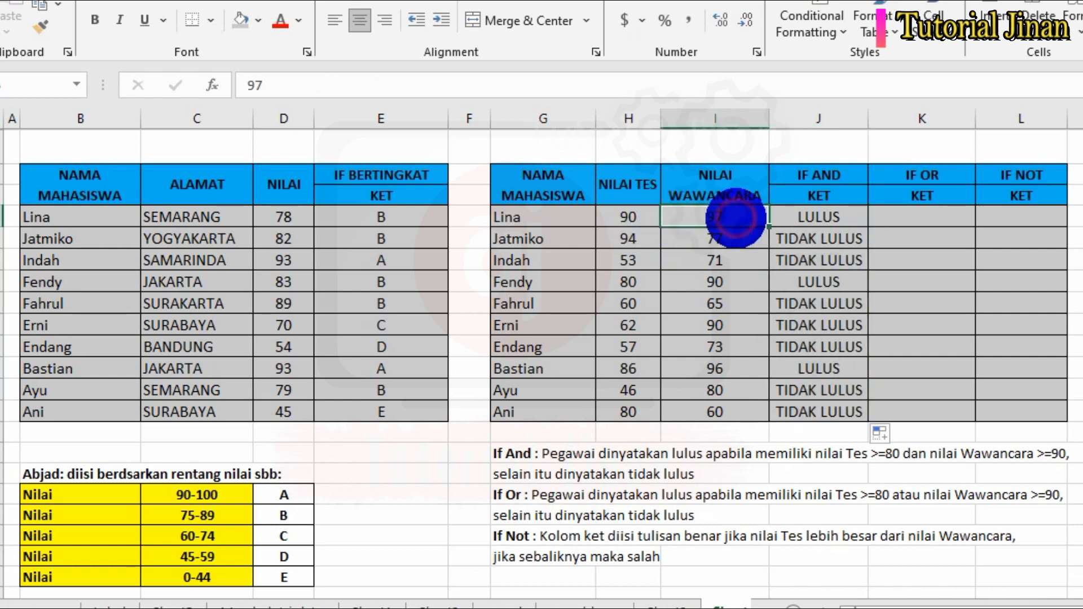
{"action": "type", "text": "88"}
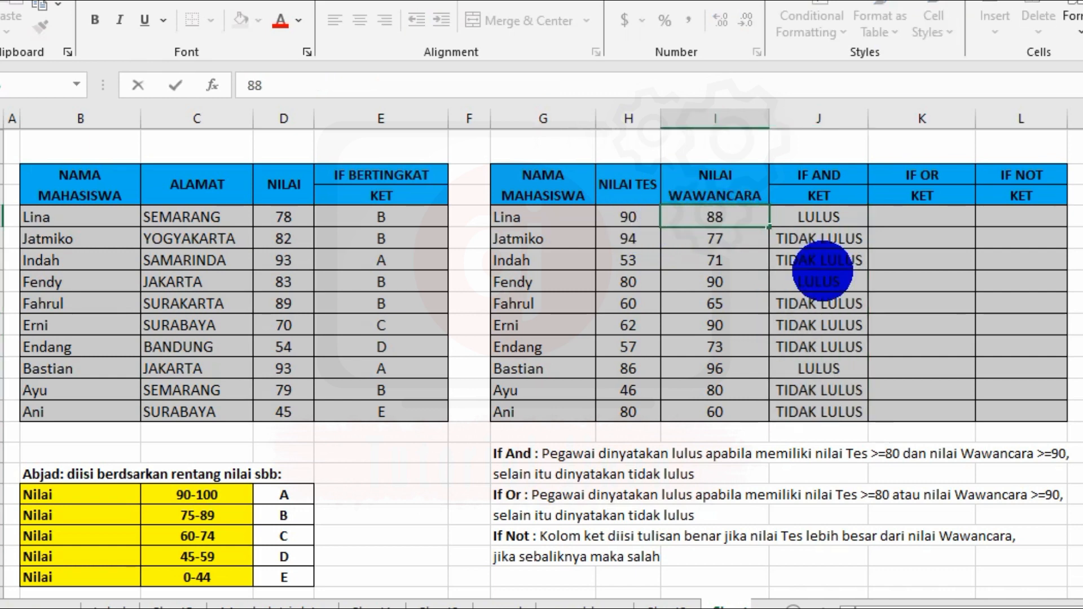
{"action": "left_click", "coordinate": [888, 303]}
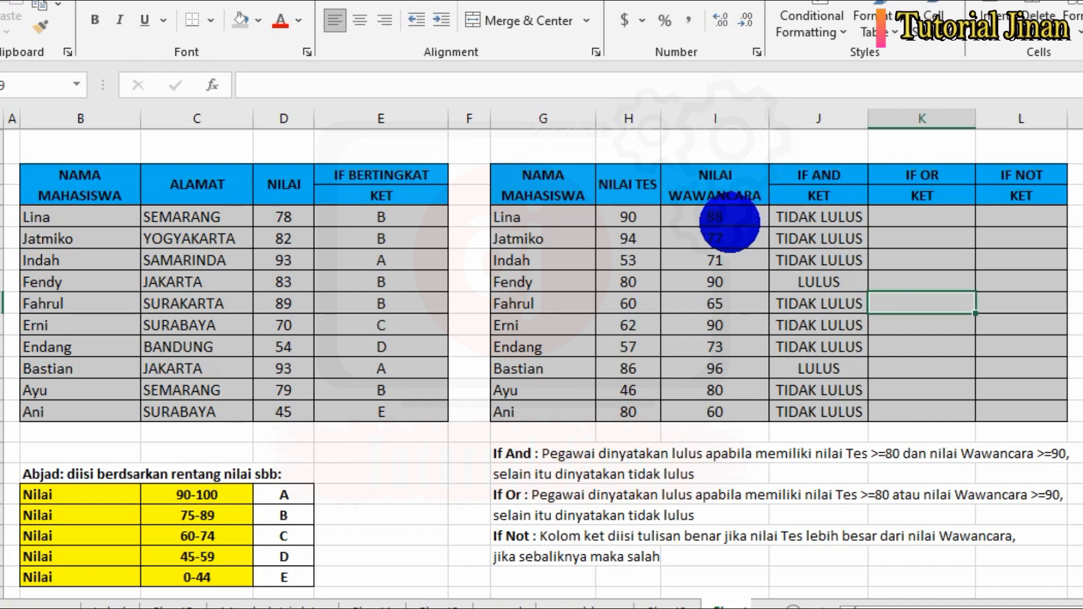
Step: Set the NILAI WAWANCARA score in I5 to 99 and the NILAI TES score in H5 to 78
{"action": "left_click", "coordinate": [708, 216]}
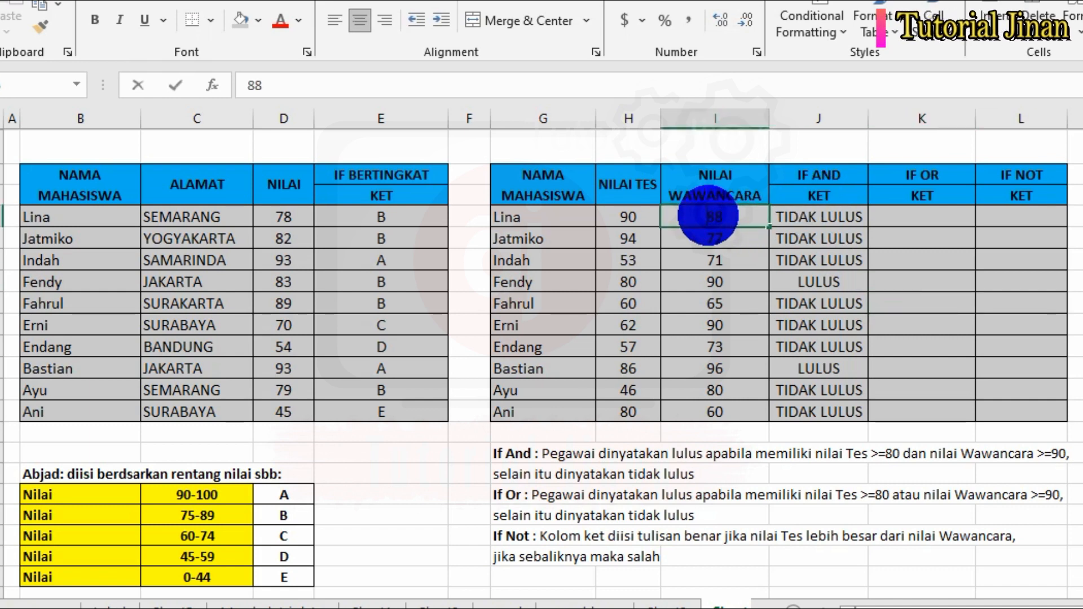
{"action": "type", "text": "99"}
{"action": "left_click", "coordinate": [641, 216]}
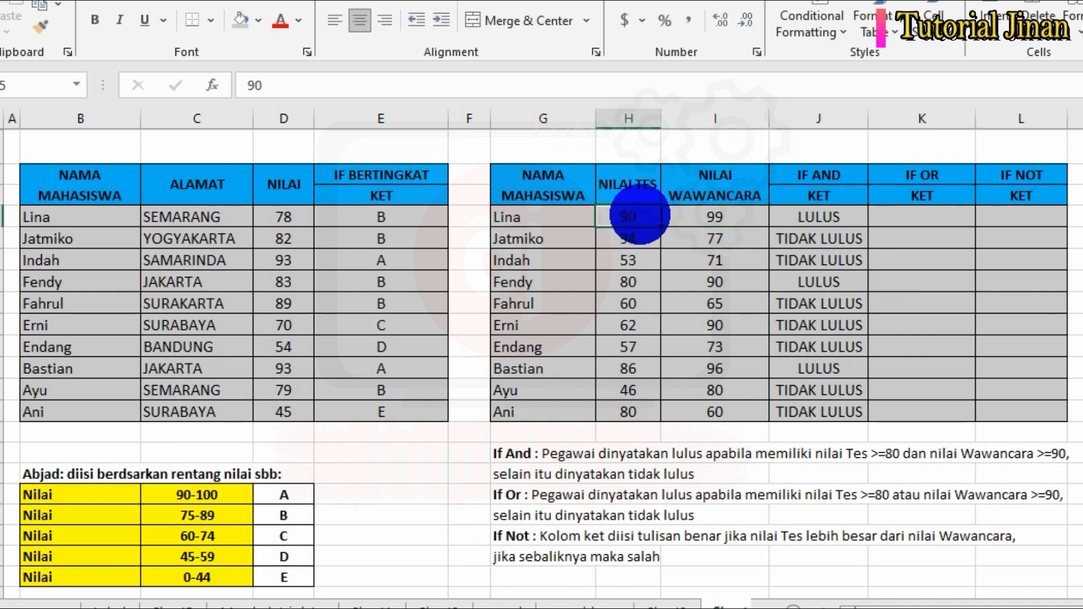
{"action": "type", "text": "78"}
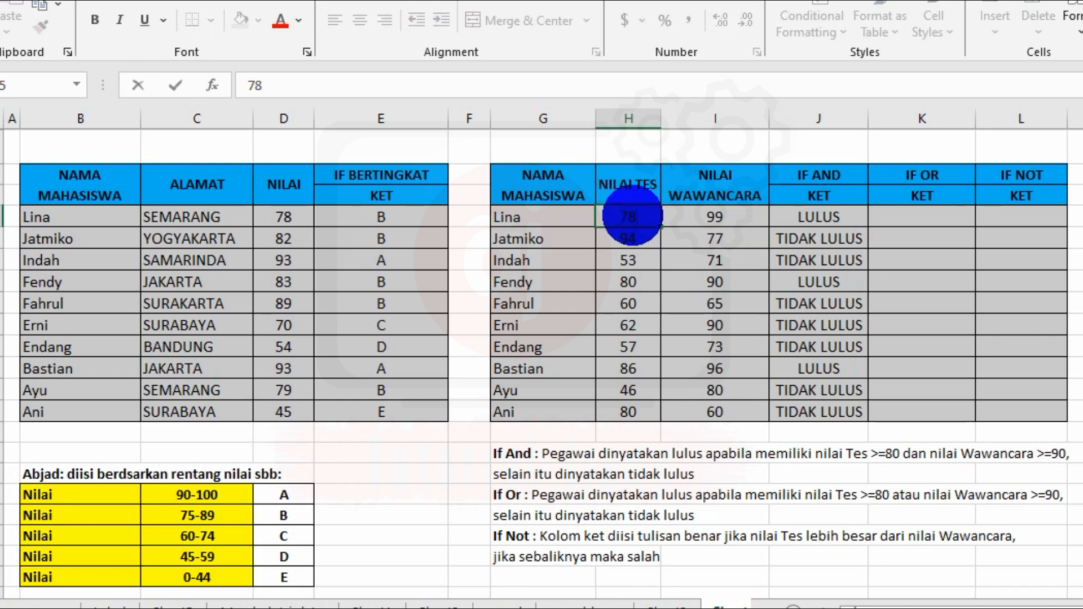
{"action": "left_click", "coordinate": [714, 282]}
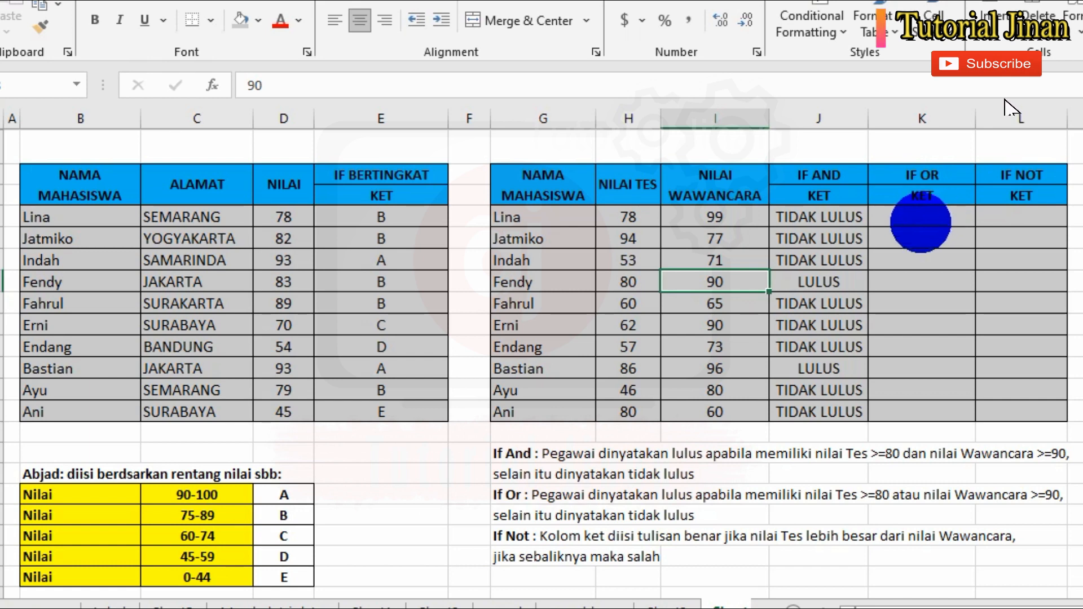
Step: Start the IF OR formula in K5 with an IF function and a nested OR function
{"action": "left_click", "coordinate": [927, 222]}
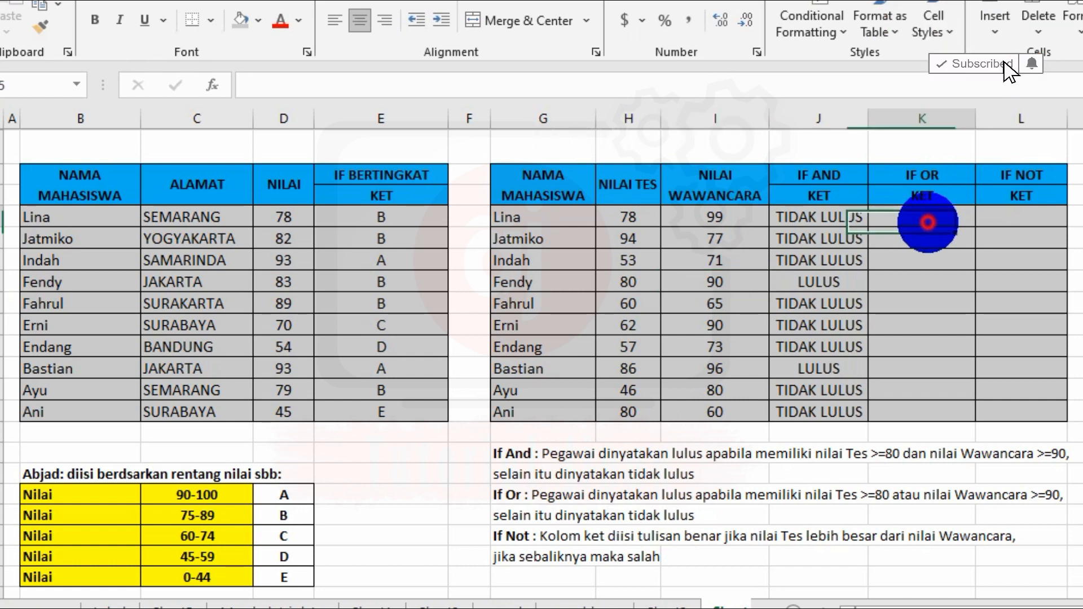
{"action": "type", "text": "="}
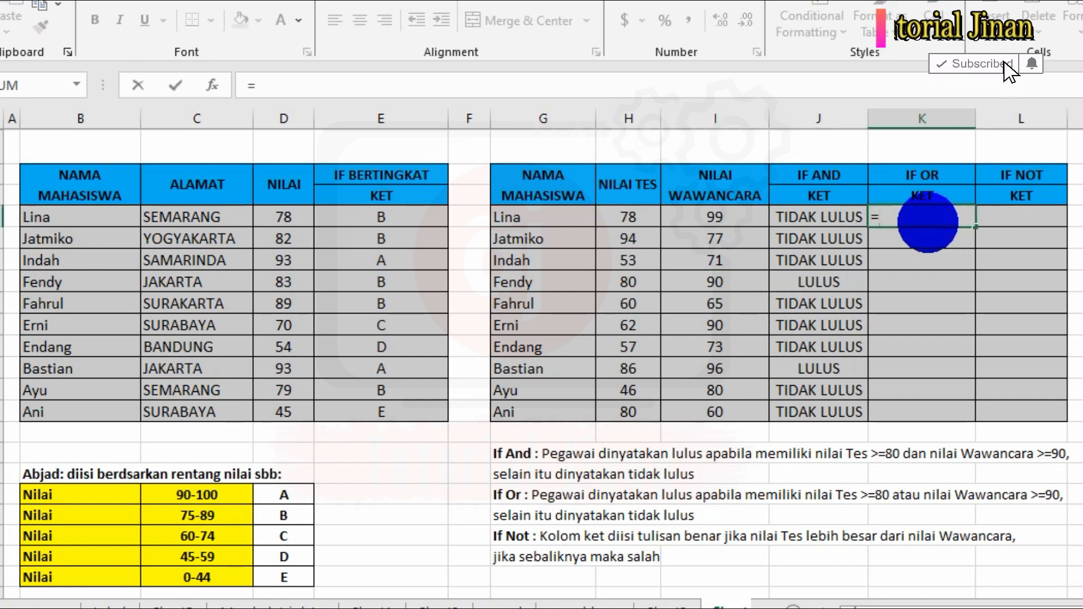
{"action": "type", "text": "IF"}
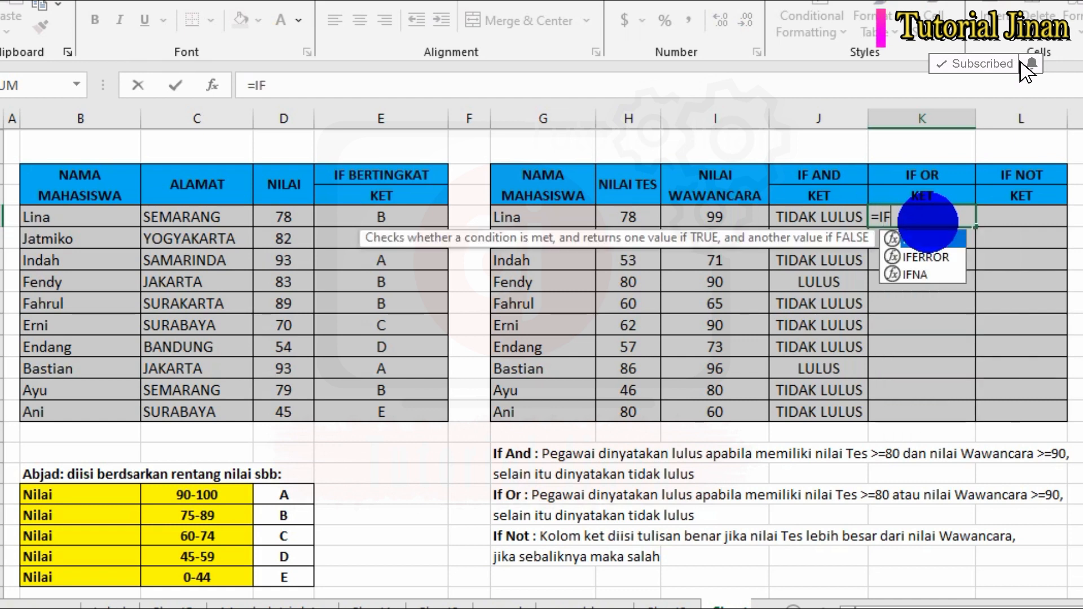
{"action": "type", "text": "("}
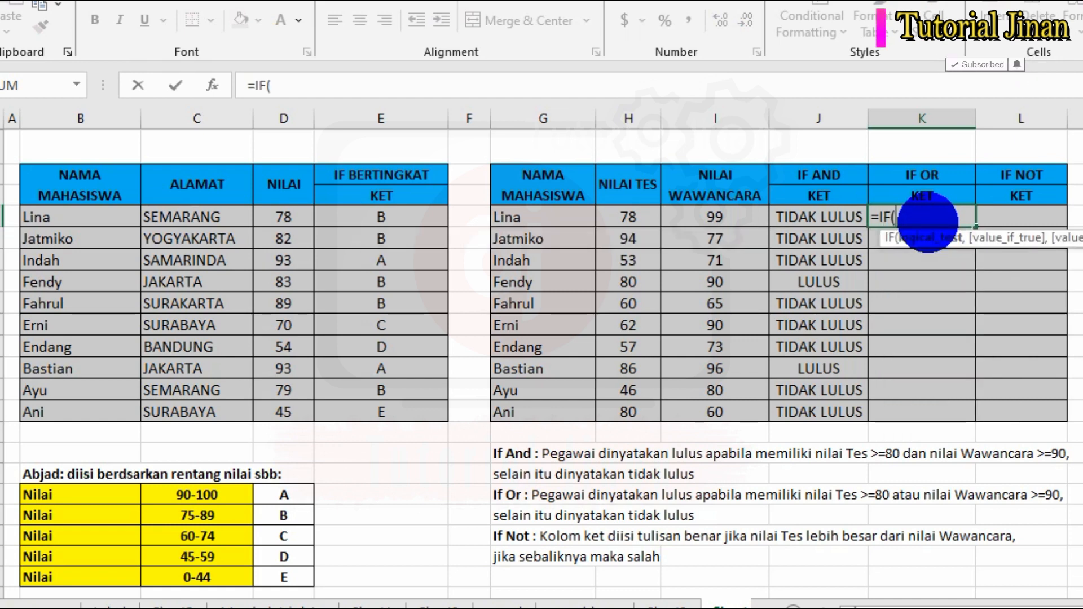
{"action": "type", "text": "OR"}
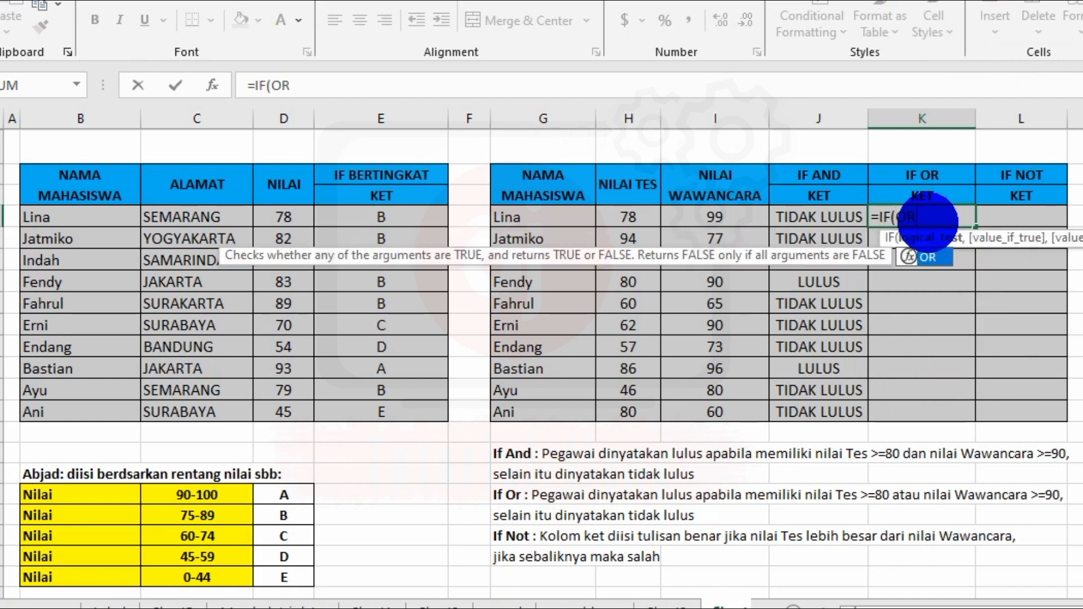
{"action": "type", "text": "("}
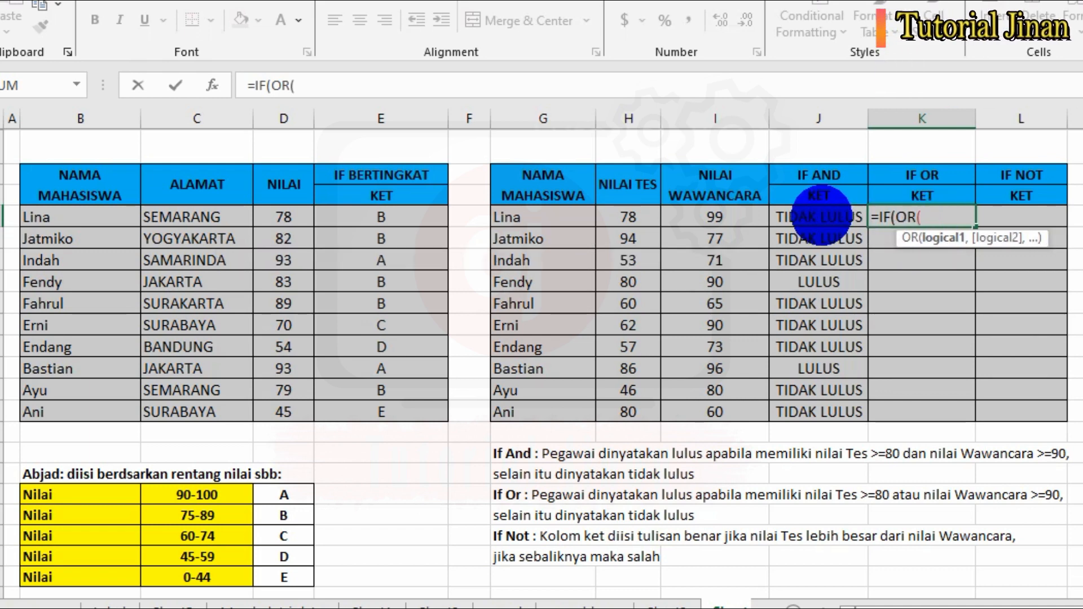
Step: Add the conditions H5>=80 and I5>=90 to the OR function in K5 and close it
{"action": "left_click", "coordinate": [613, 216]}
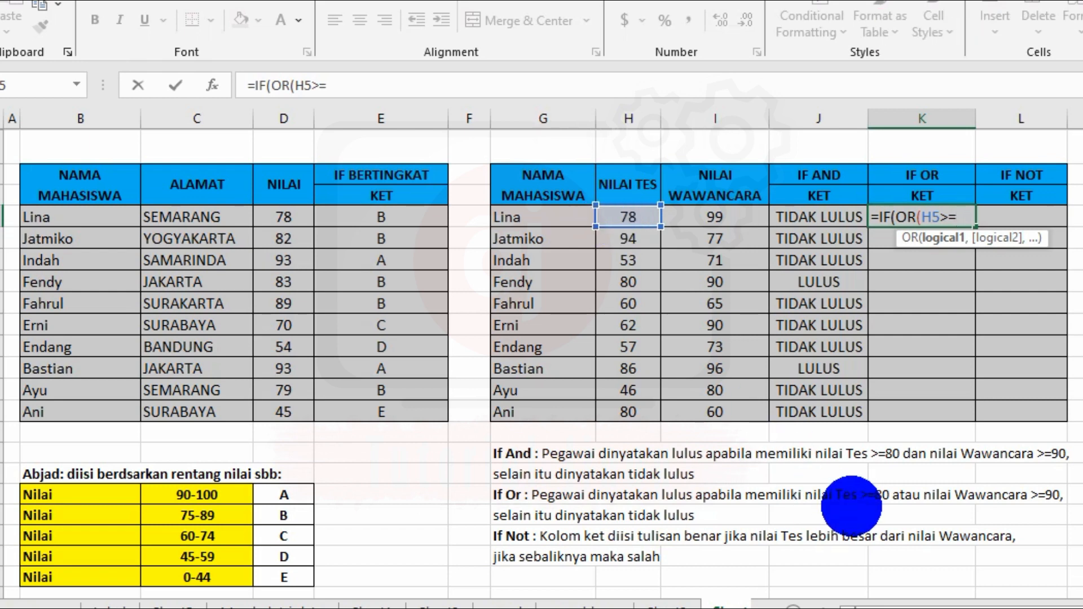
{"action": "type", "text": "80"}
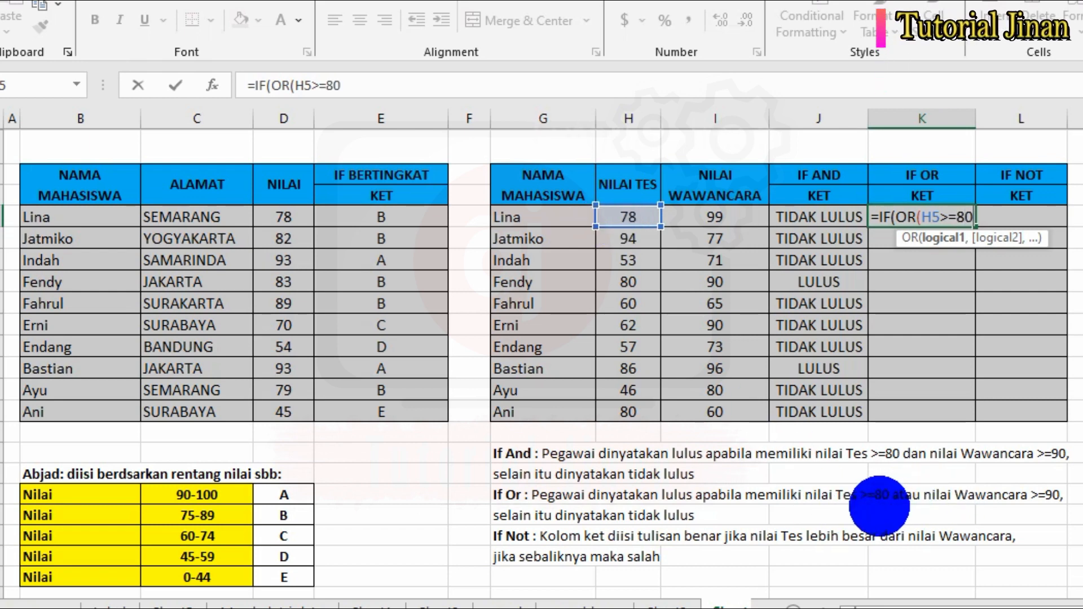
{"action": "type", "text": ","}
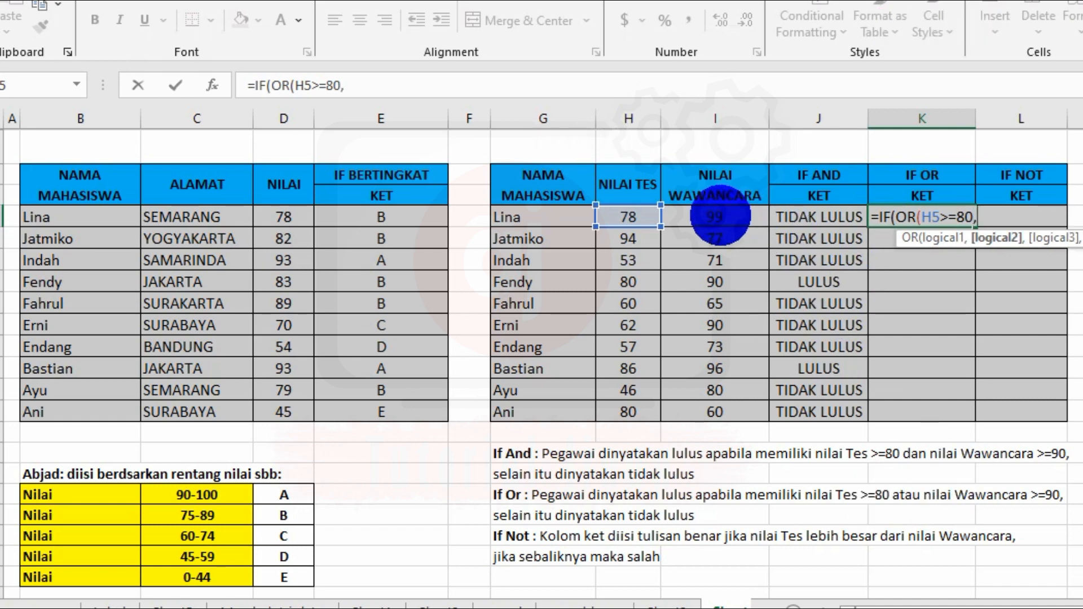
{"action": "left_click", "coordinate": [721, 216]}
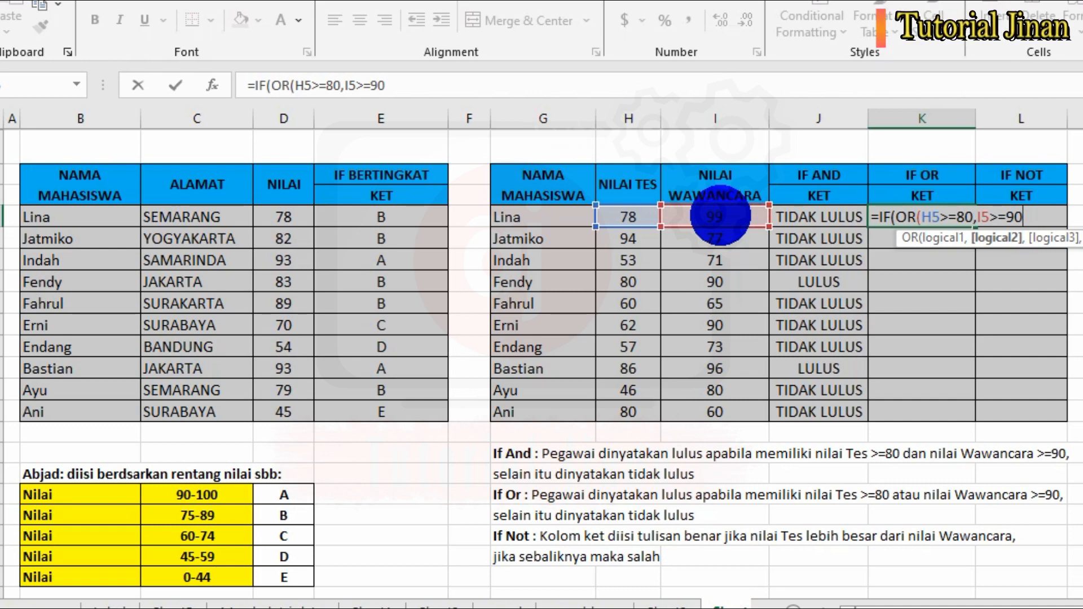
{"action": "type", "text": ">=90)"}
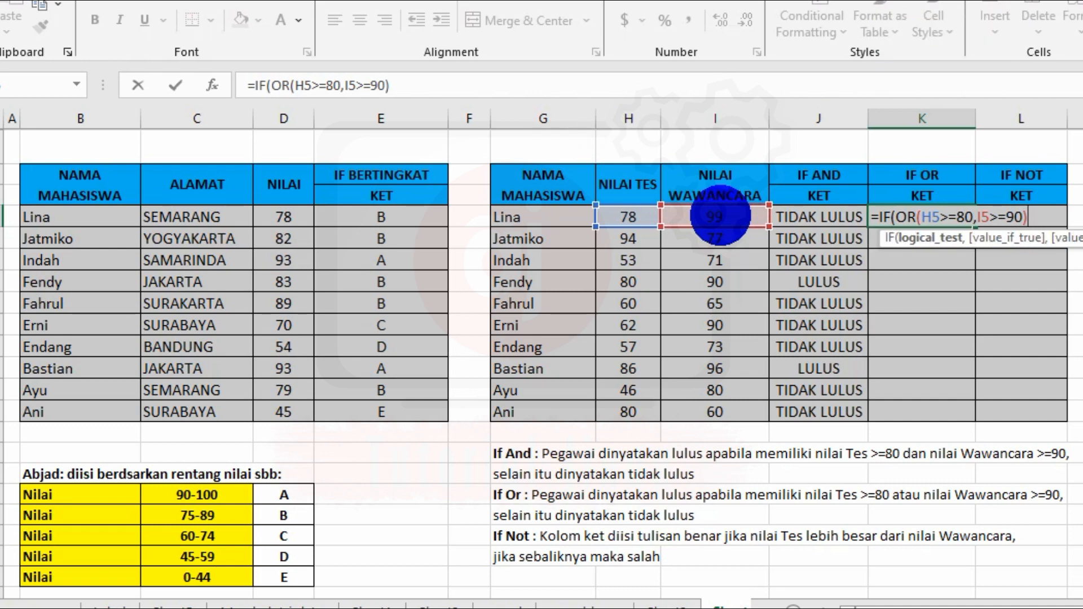
Step: Add "LULUS" as the value if true and "TIDAK LULUS" as the value if false, and enter the K5 formula
{"action": "type", "text": ",\""}
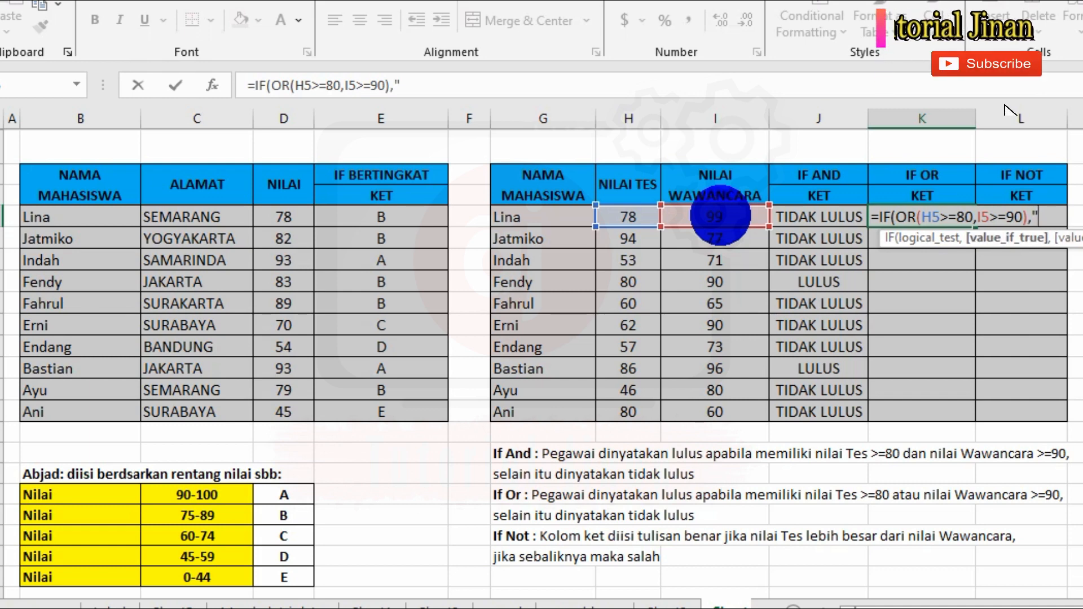
{"action": "type", "text": "LU"}
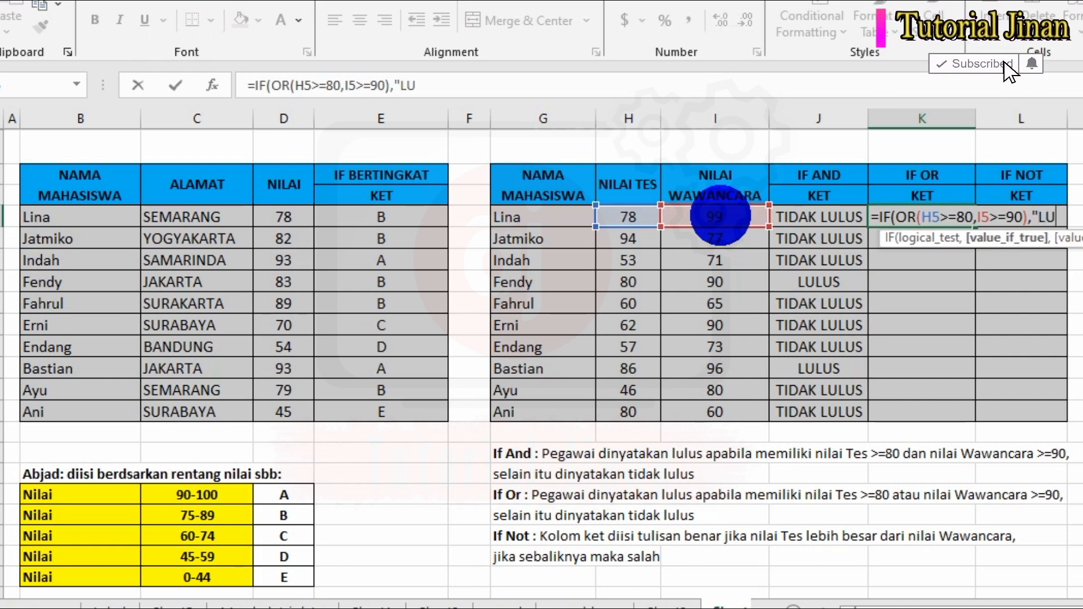
{"action": "type", "text": "LUS"}
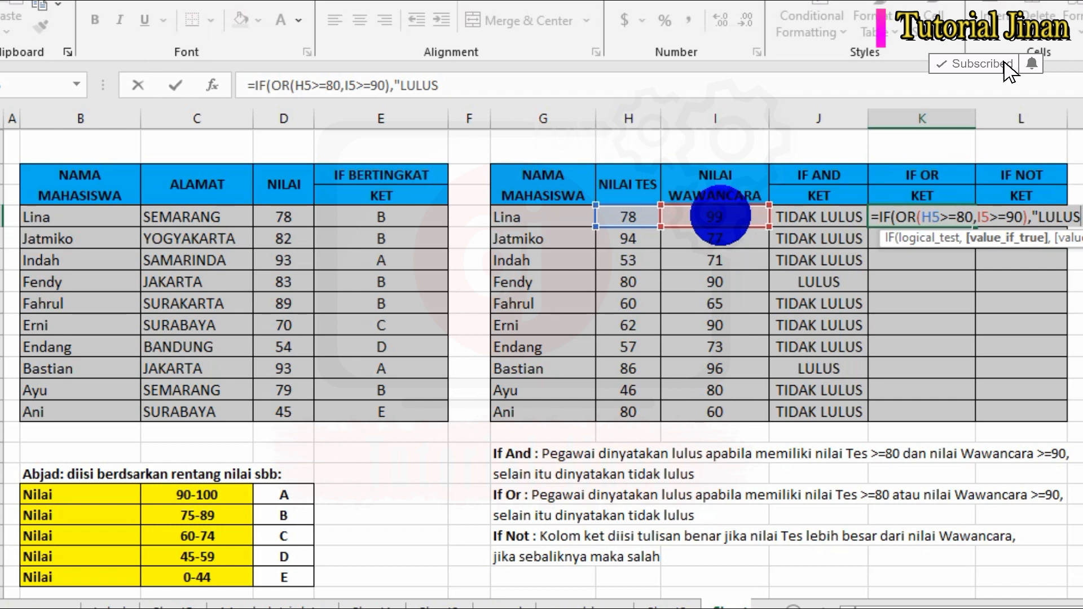
{"action": "type", "text": "\","}
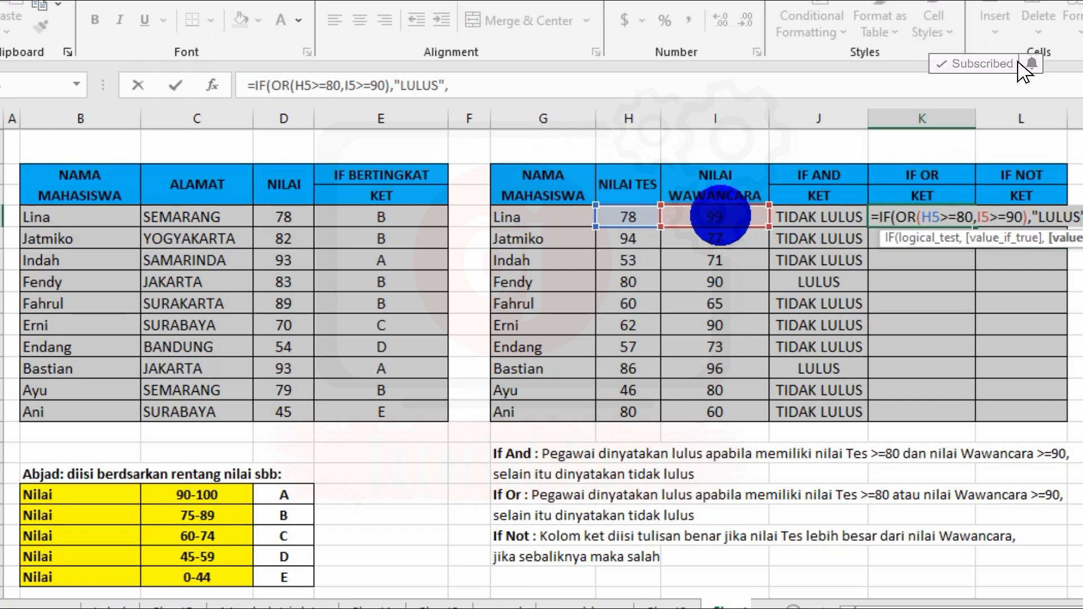
{"action": "type", "text": "\""}
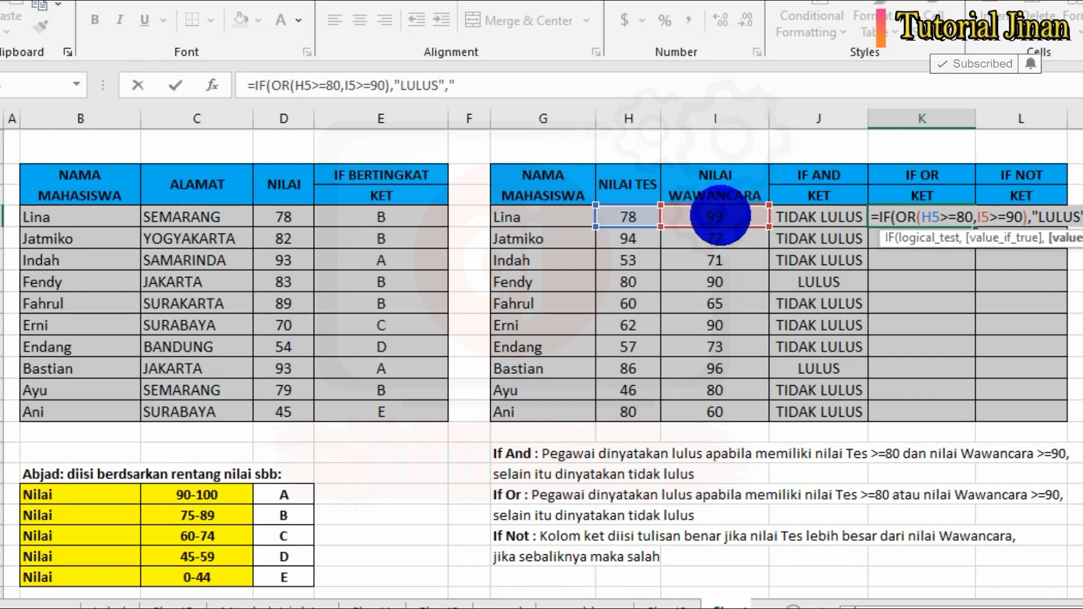
{"action": "type", "text": "TIDAK"}
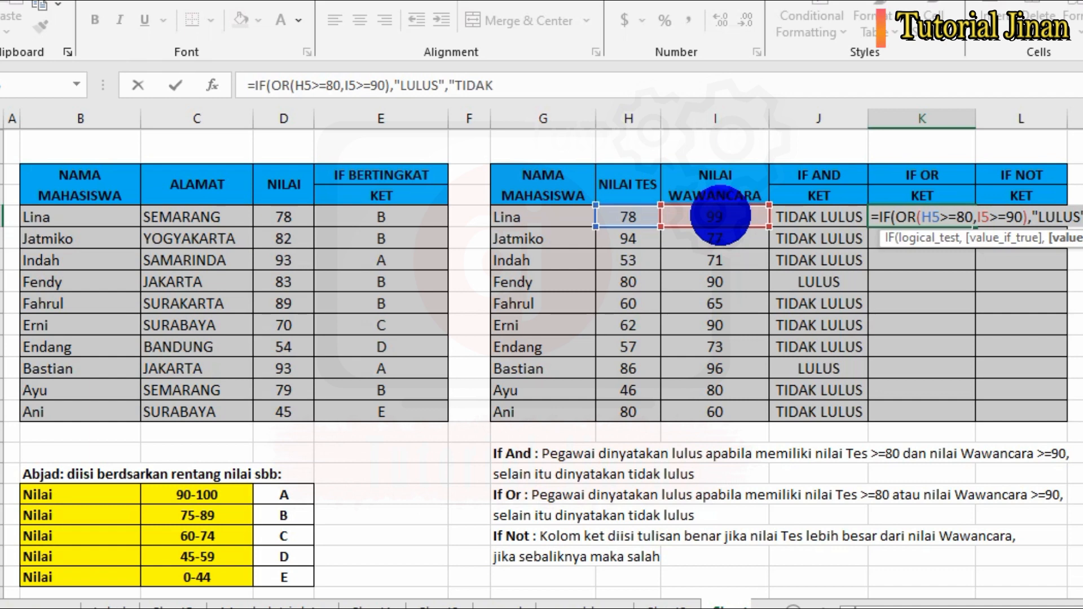
{"action": "type", "text": " LULUS\""}
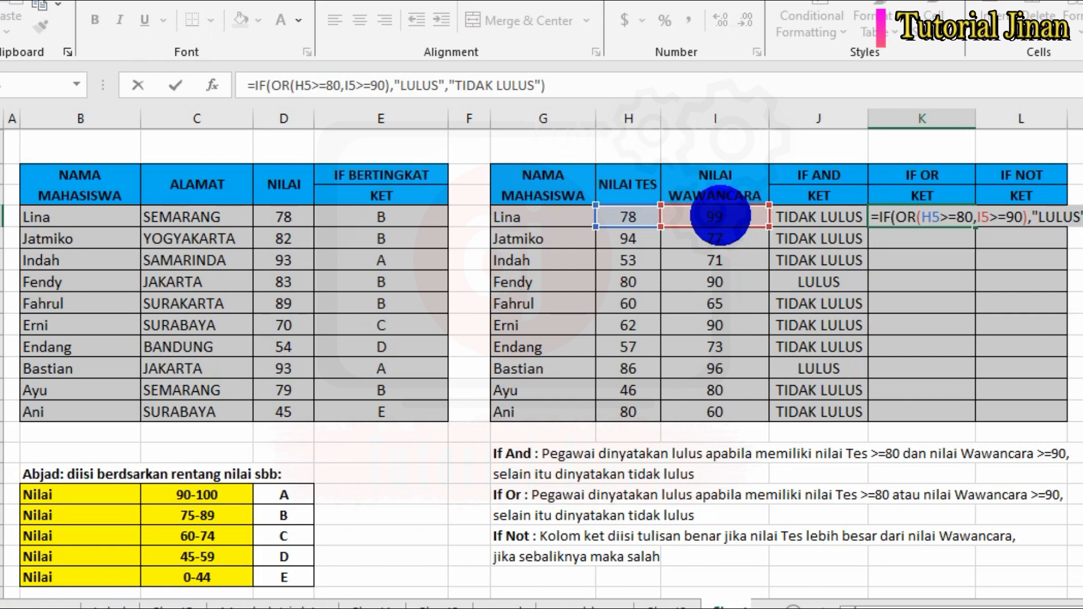
{"action": "key", "text": "Return"}
Step: Fill the IF OR formula from K5 down through K14
{"action": "left_click", "coordinate": [928, 216]}
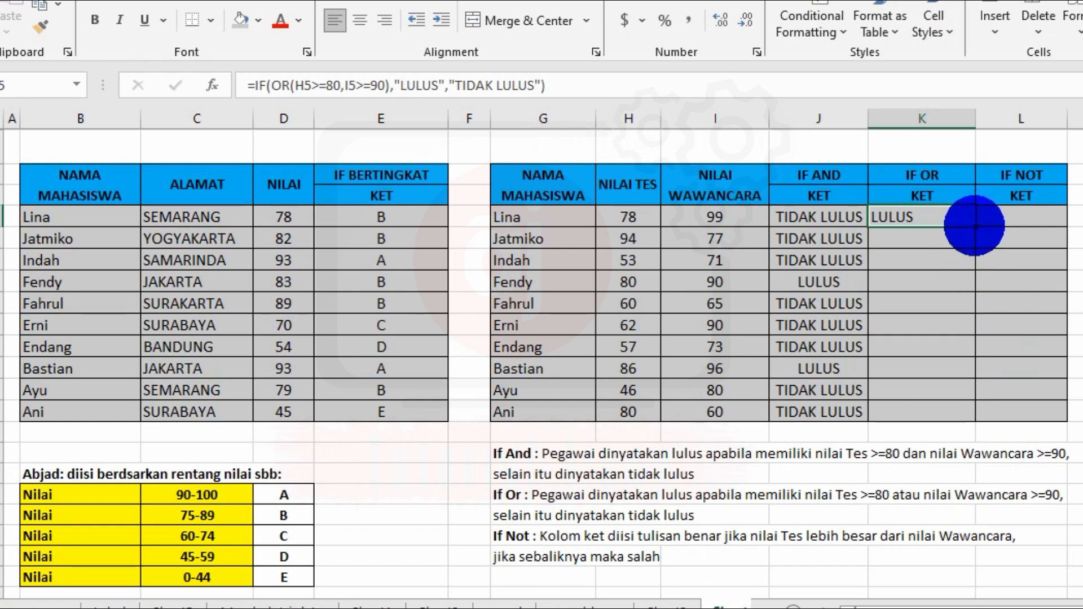
{"action": "left_click_drag", "start_coordinate": [976, 227], "coordinate": [948, 416]}
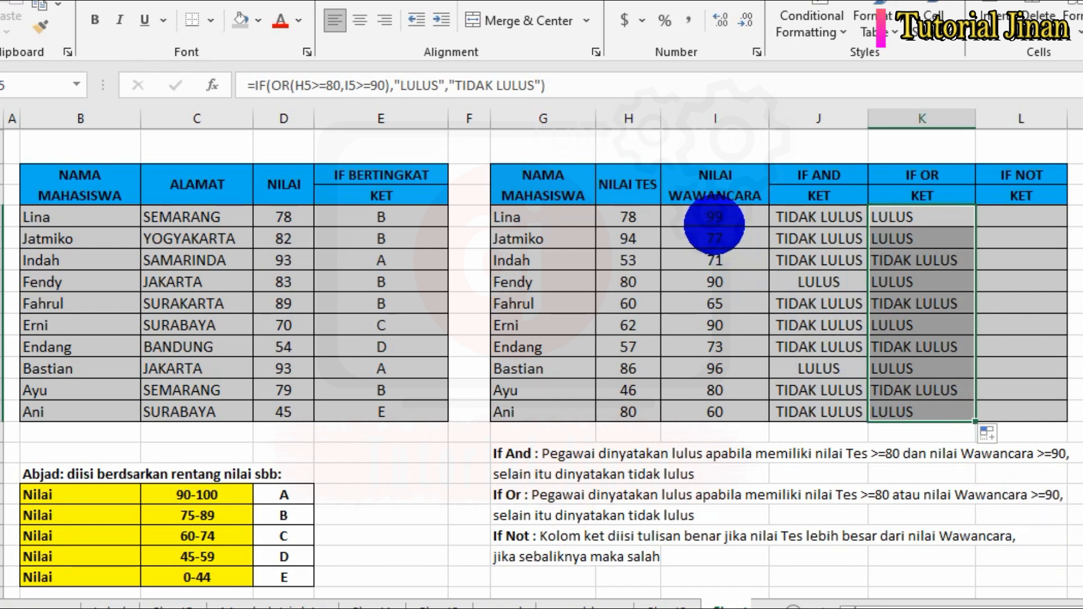
Step: Change the NILAI WAWANCARA score in I5 to 70 to test the IF OR formula
{"action": "left_click", "coordinate": [711, 218]}
{"action": "type", "text": "70"}
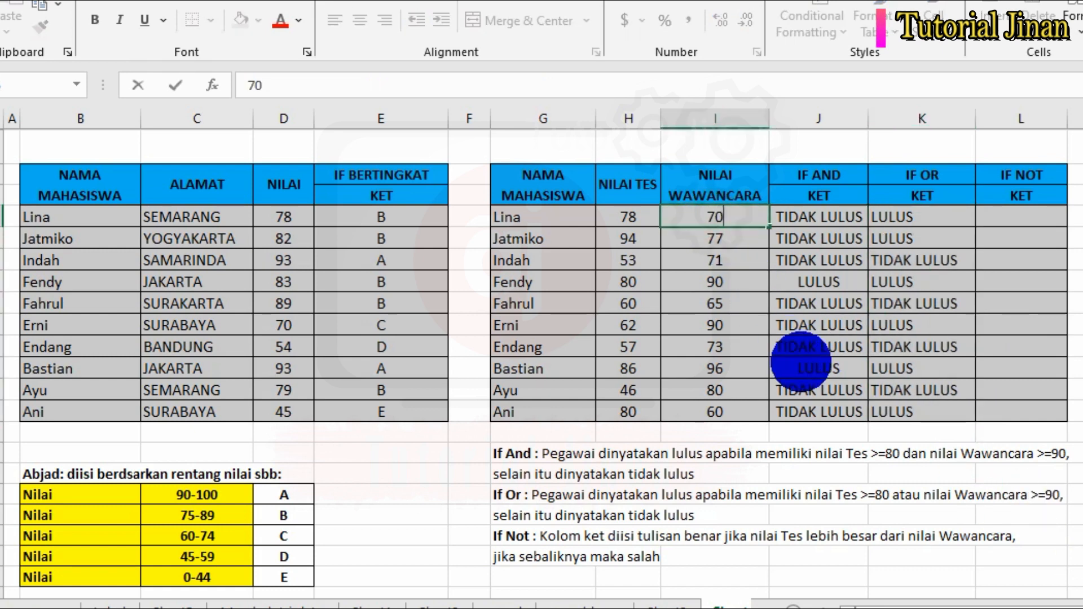
{"action": "left_click", "coordinate": [1033, 352]}
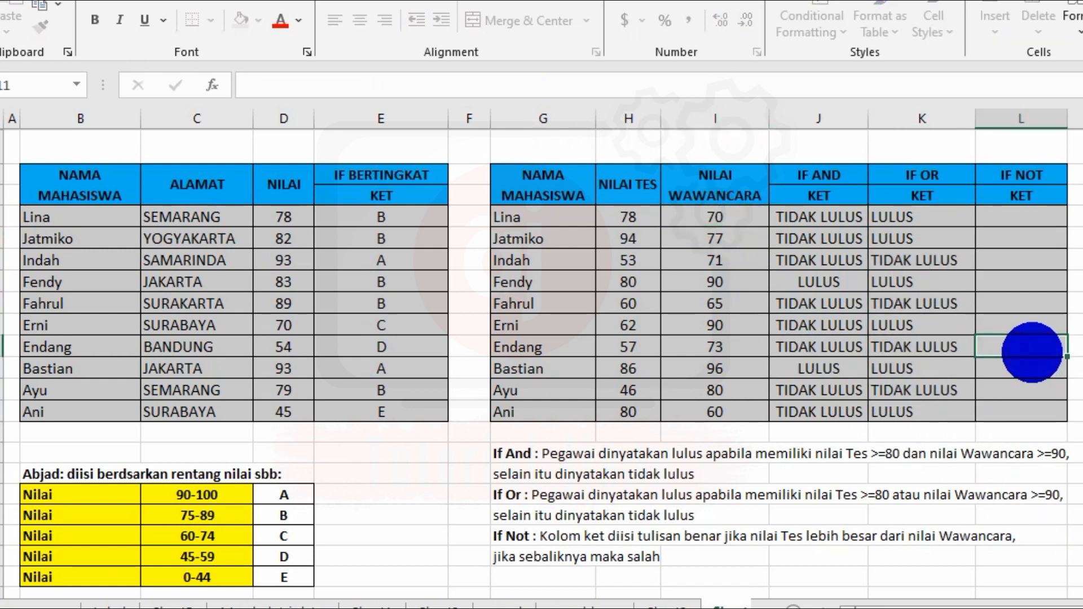
Step: Set the NILAI WAWANCARA score in I5 to 90
{"action": "left_click", "coordinate": [743, 216]}
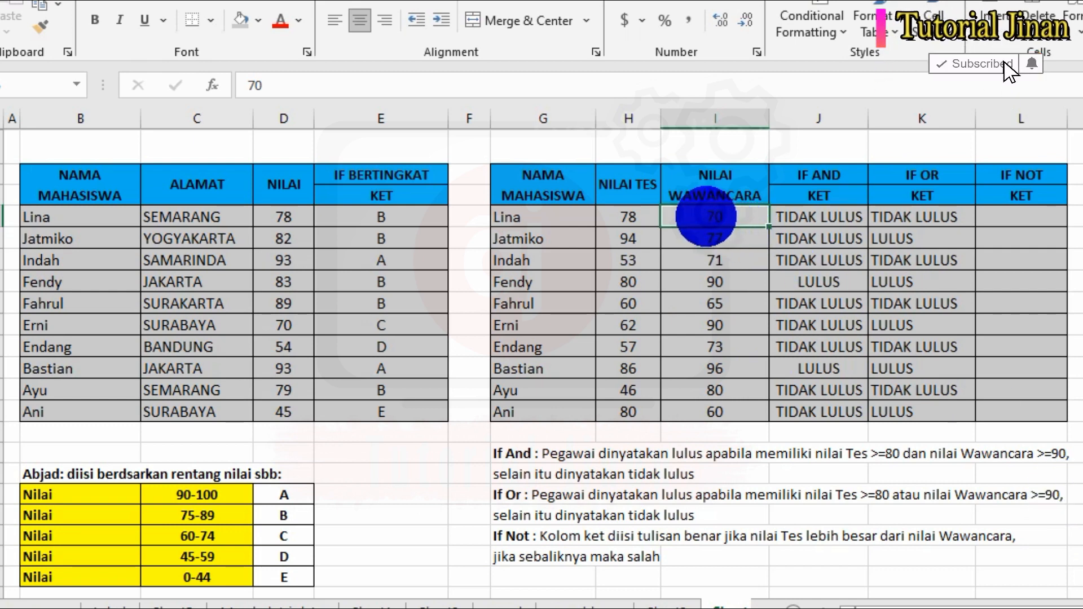
{"action": "type", "text": "90"}
{"action": "left_click", "coordinate": [959, 367]}
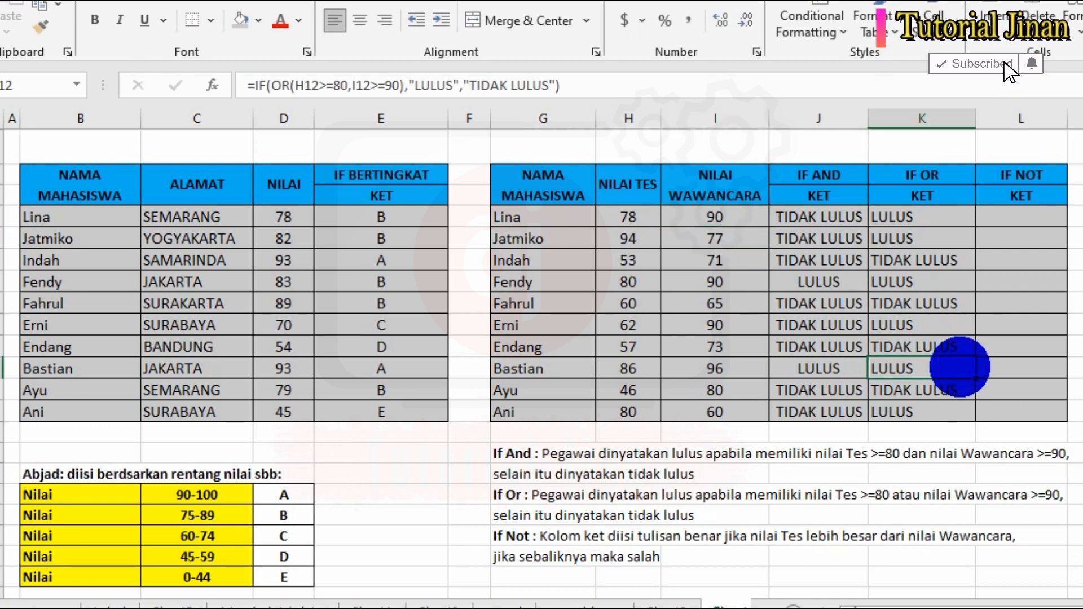
Step: Center the IF OR result cells K5:K14 horizontally
{"action": "left_click_drag", "start_coordinate": [926, 223], "coordinate": [917, 411]}
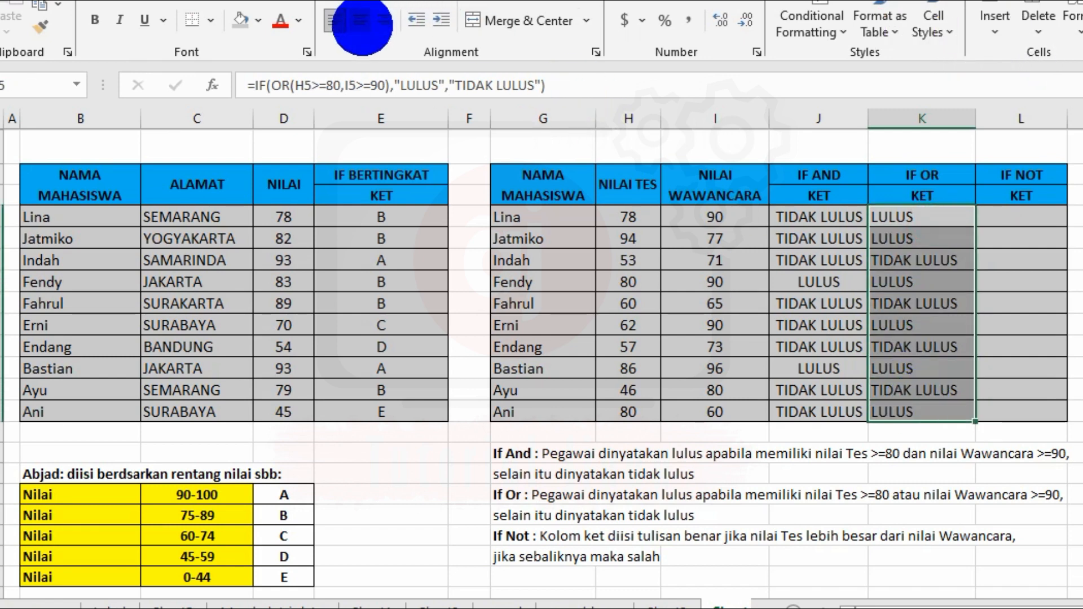
{"action": "left_click", "coordinate": [359, 21]}
Step: Enter the formula =IF(NOT(H5<I5),"BENAR","SALAH") in cell L5 of the IF NOT column
{"action": "left_click", "coordinate": [1033, 220]}
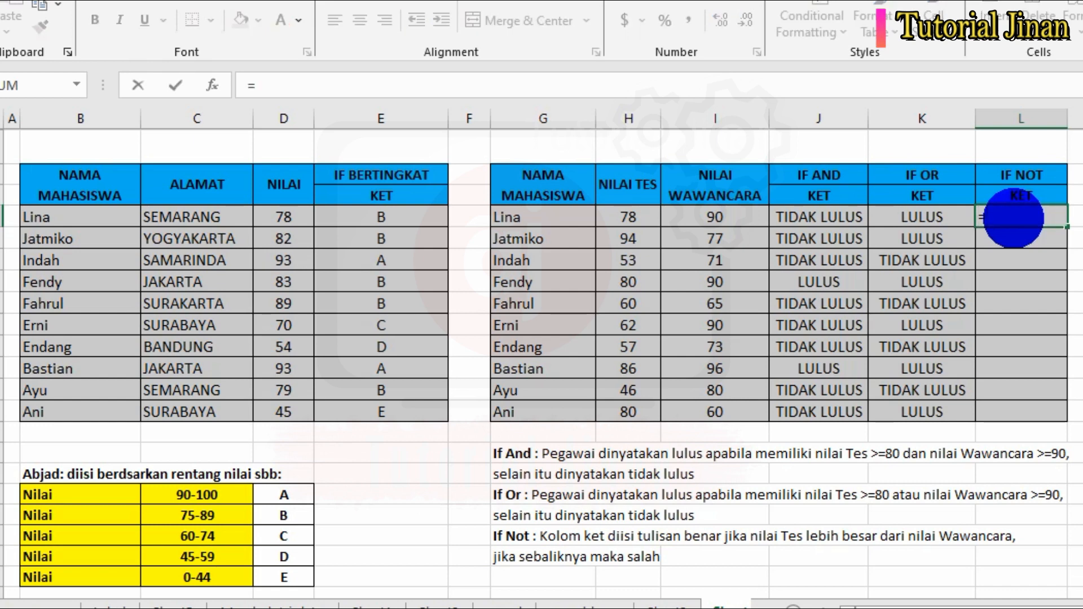
{"action": "type", "text": "IF"}
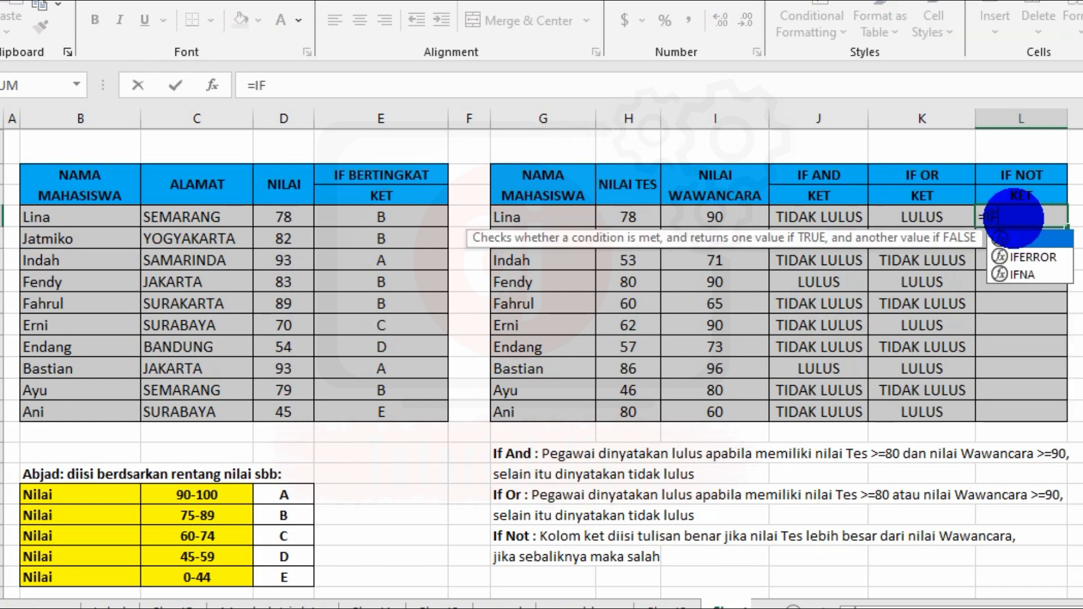
{"action": "type", "text": "("}
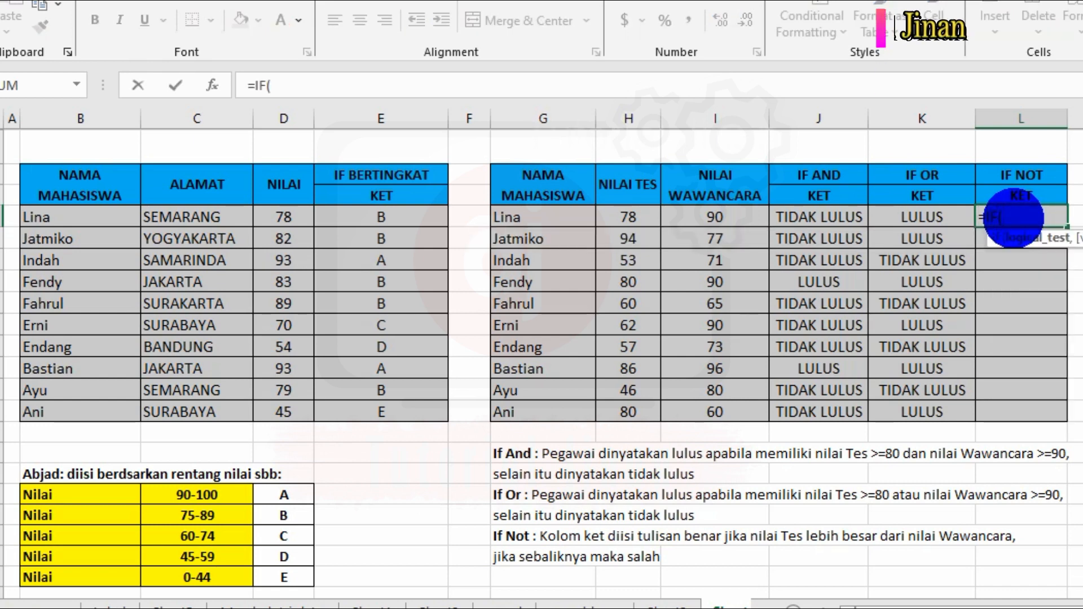
{"action": "type", "text": "NOT"}
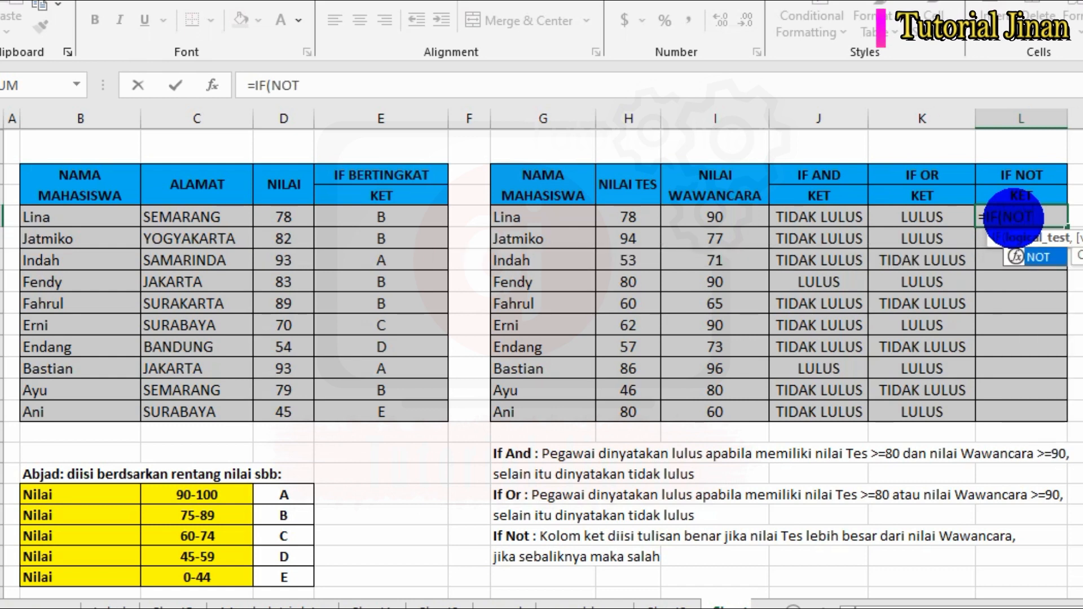
{"action": "type", "text": "("}
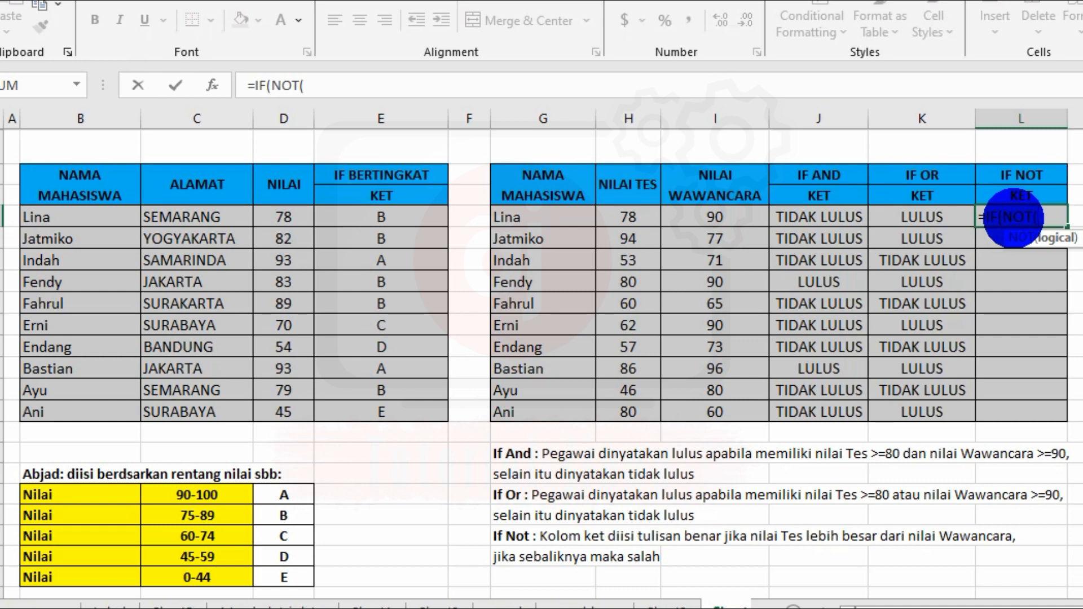
{"action": "left_click", "coordinate": [608, 220]}
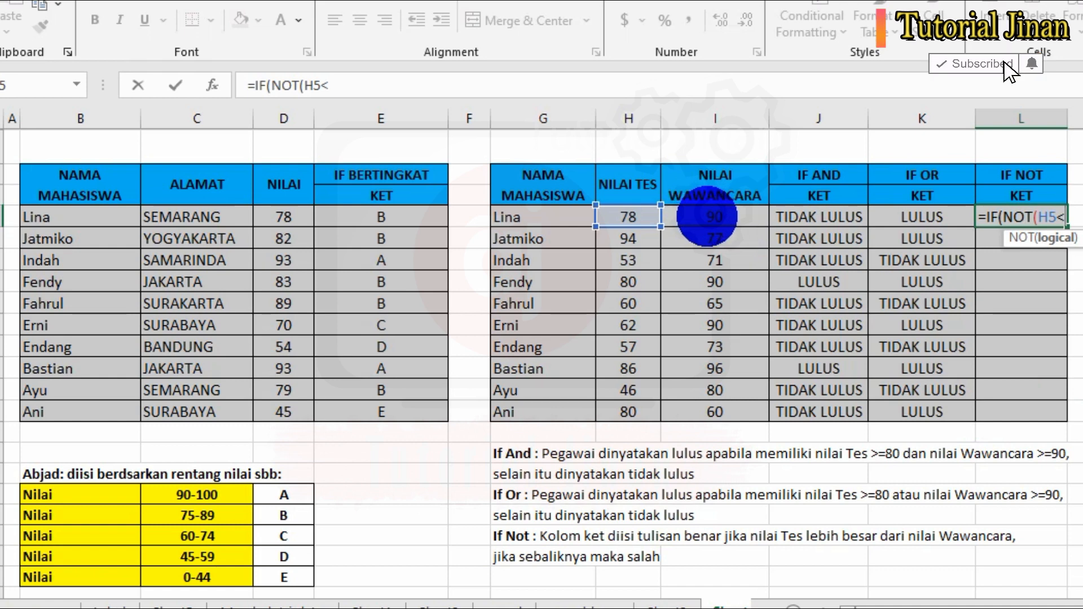
{"action": "left_click", "coordinate": [707, 217]}
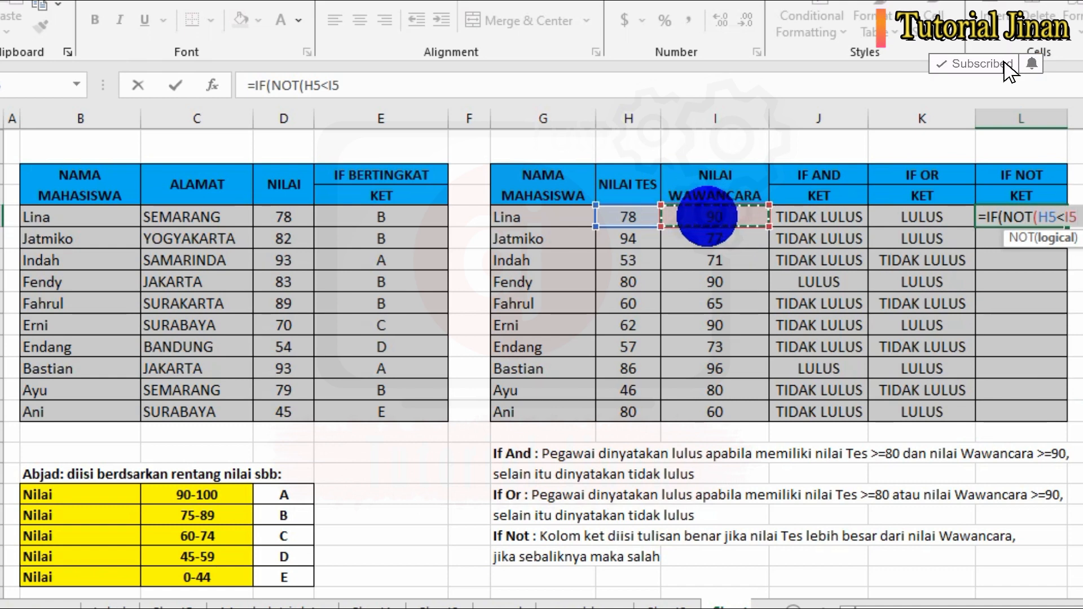
{"action": "type", "text": ")"}
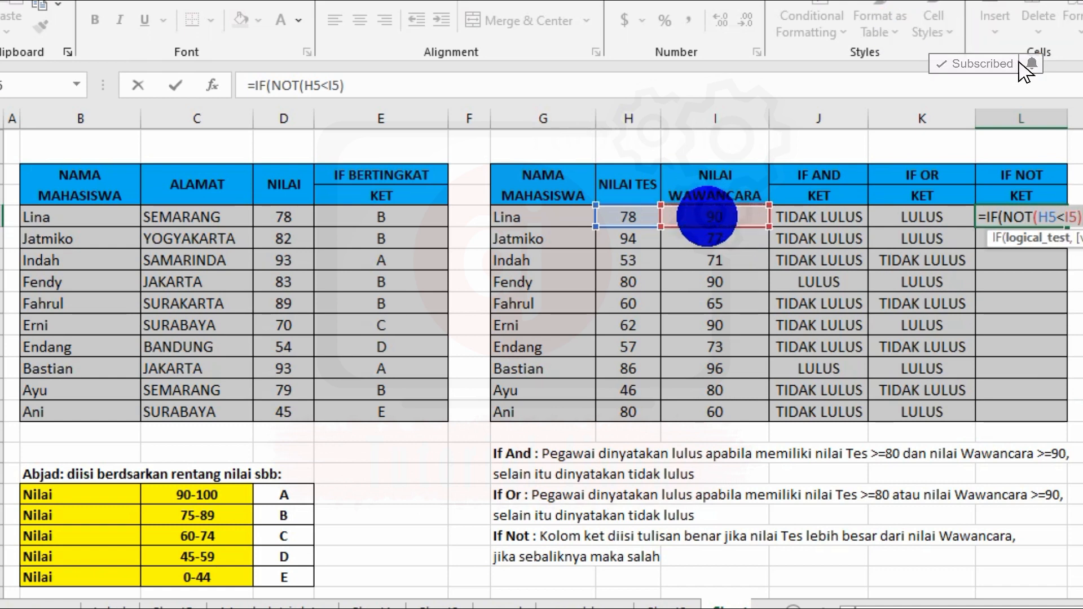
{"action": "type", "text": ",\"BENAR"}
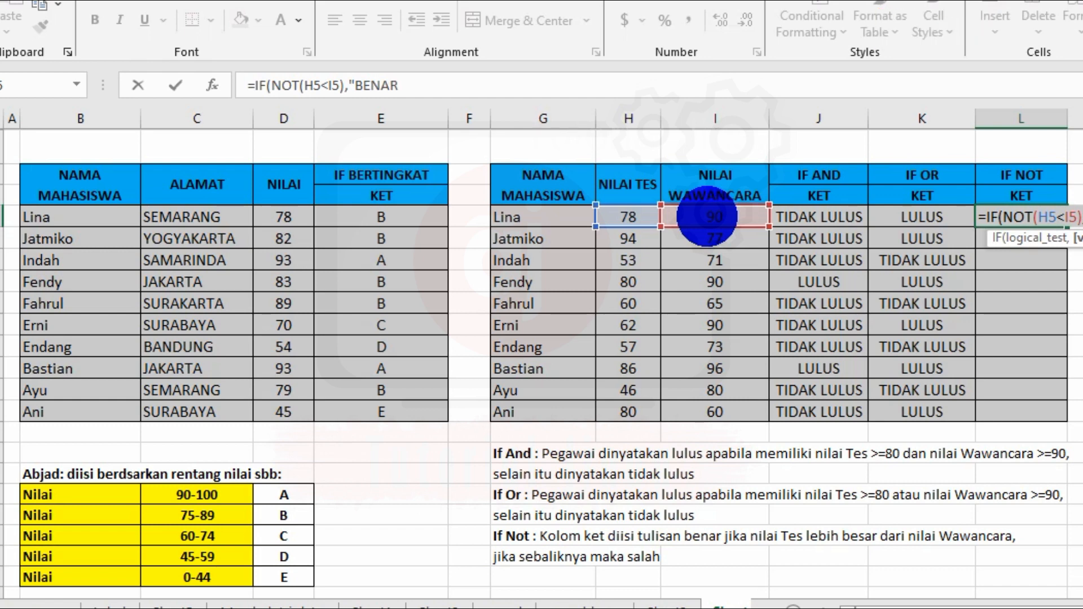
{"action": "type", "text": "\",SALAH"}
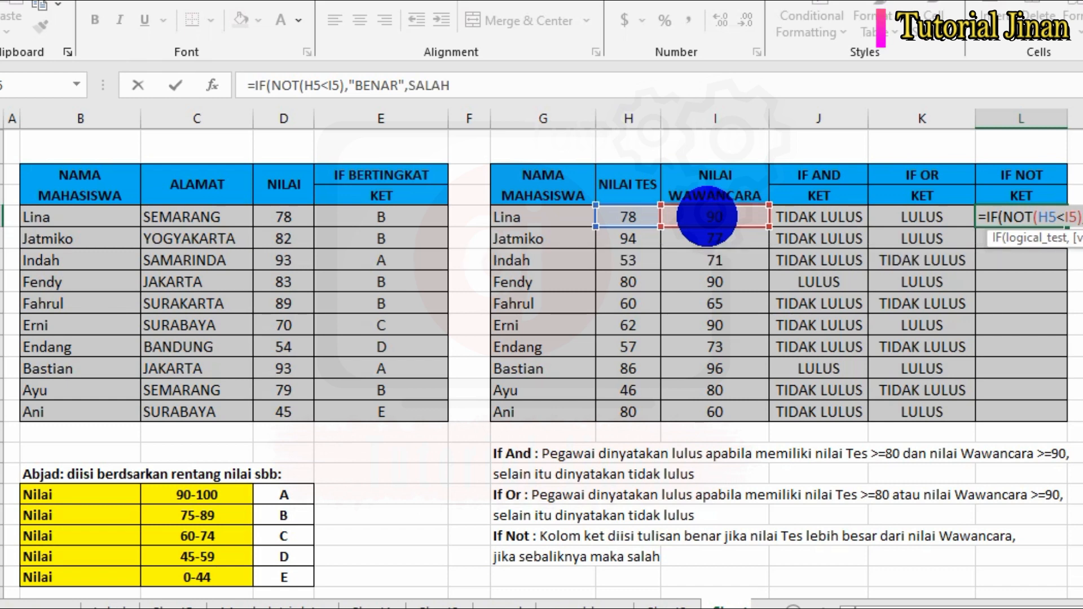
{"action": "key", "text": "BackSpace"}
{"action": "key", "text": "BackSpace"}
{"action": "key", "text": "BackSpace"}
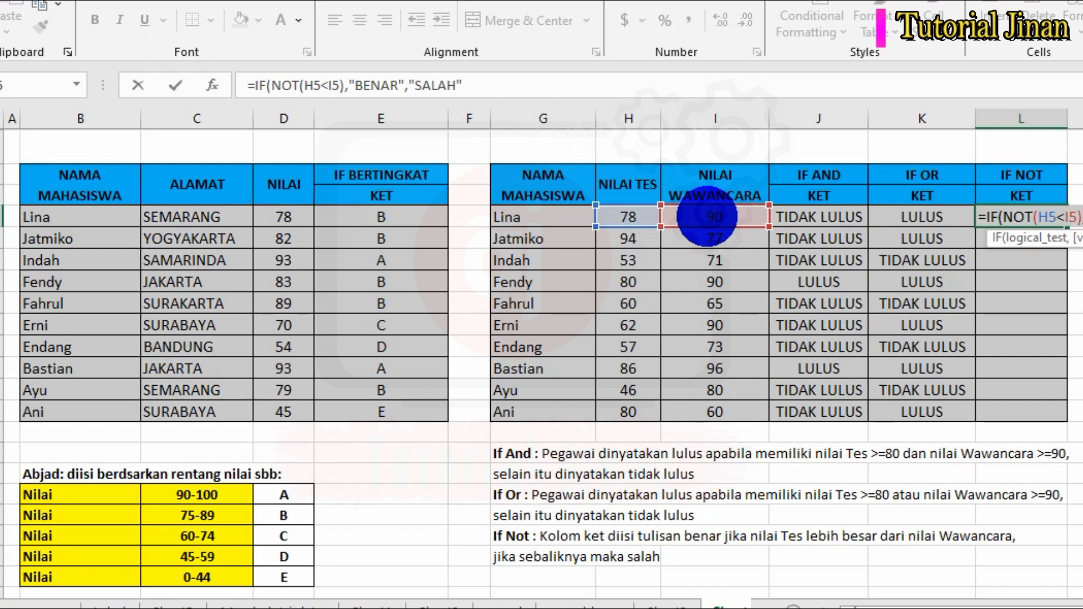
{"action": "type", "text": ")"}
{"action": "key", "text": "Return"}
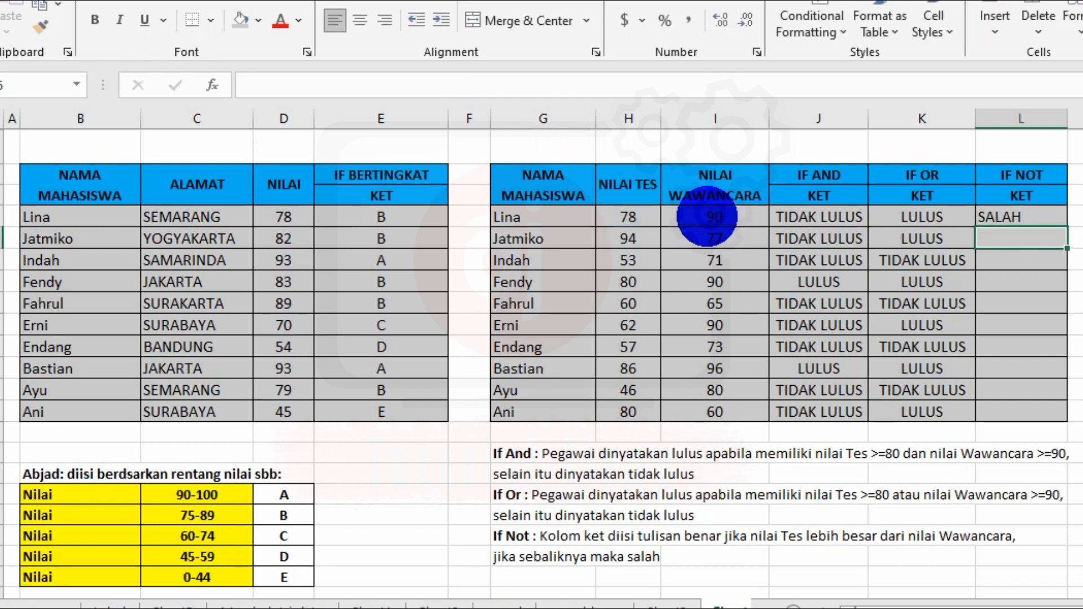
Step: Fill the IF NOT formula from L5 down through L14 and center the results horizontally
{"action": "left_click", "coordinate": [1026, 223]}
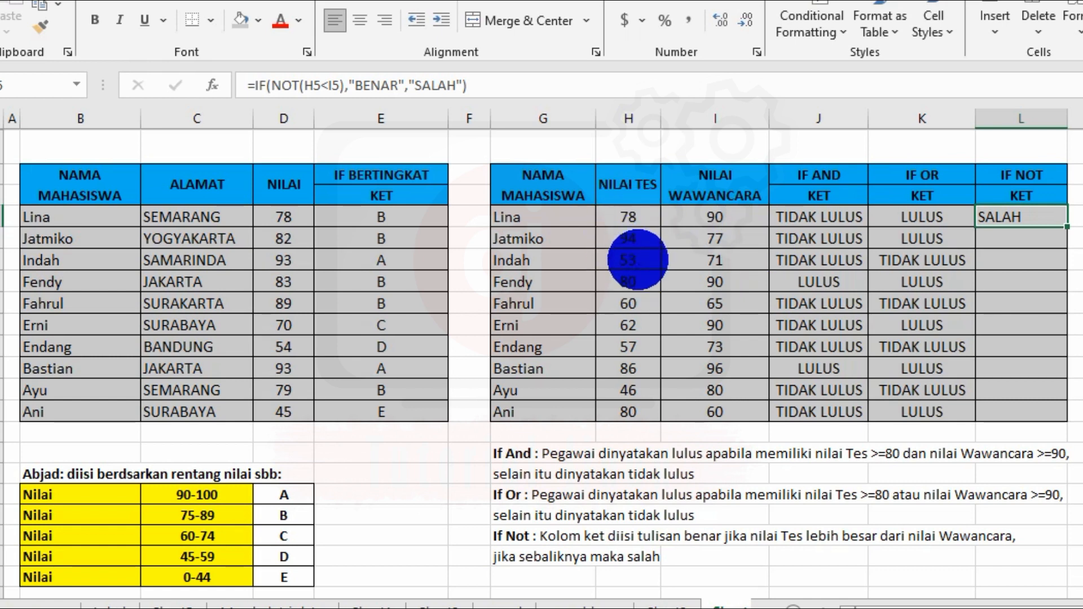
{"action": "left_click", "coordinate": [623, 239]}
{"action": "left_click", "coordinate": [1018, 216]}
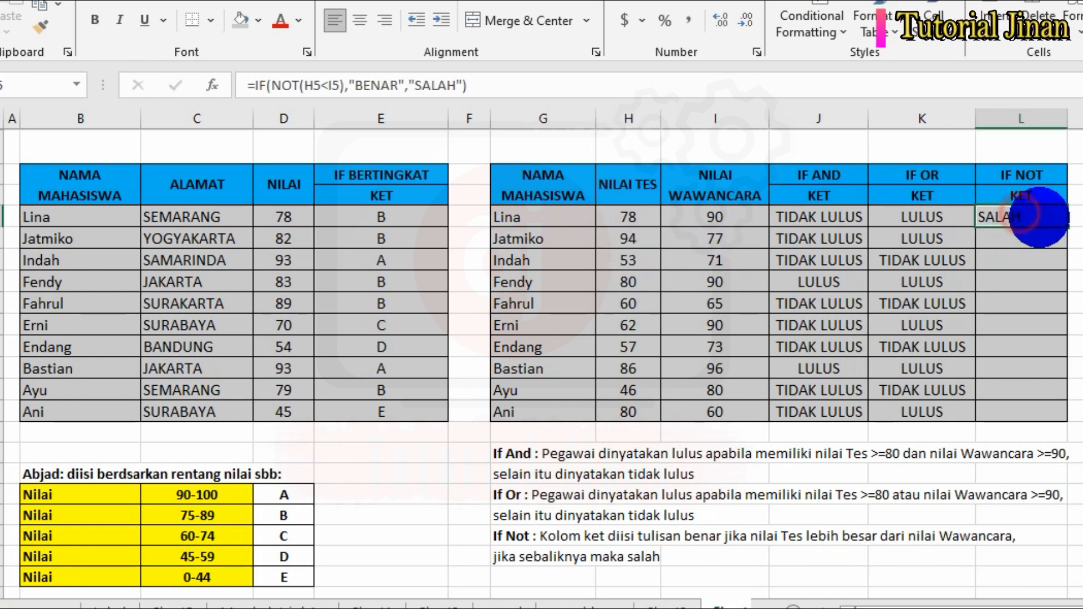
{"action": "left_click_drag", "start_coordinate": [1067, 227], "coordinate": [1041, 415]}
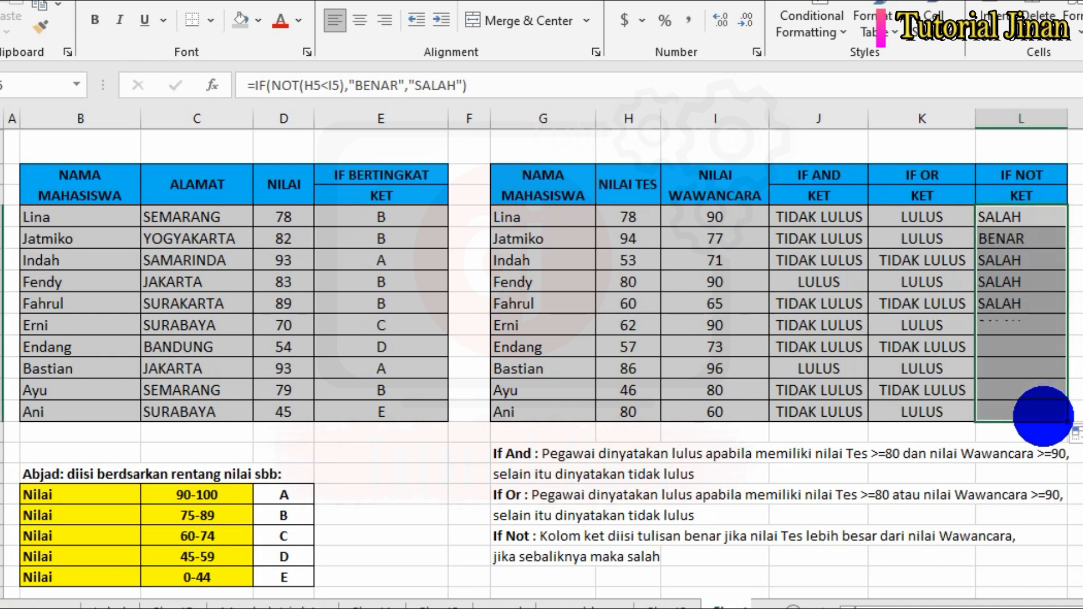
{"action": "left_click", "coordinate": [359, 20]}
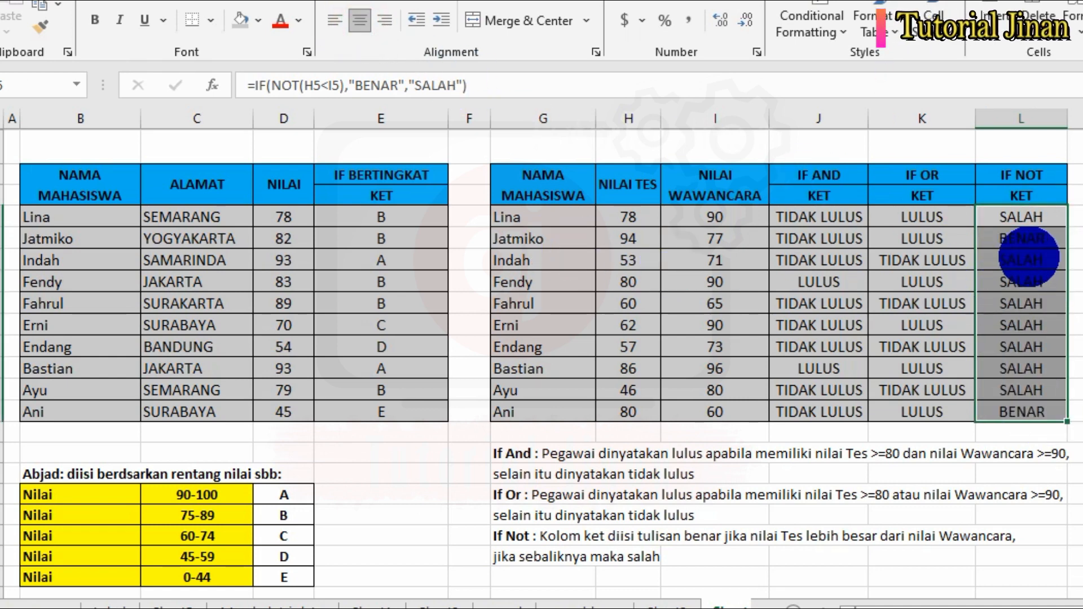
Step: Change the NILAI TES score in H11 to 90 and check the IF NOT result in L11
{"action": "left_click", "coordinate": [1013, 260]}
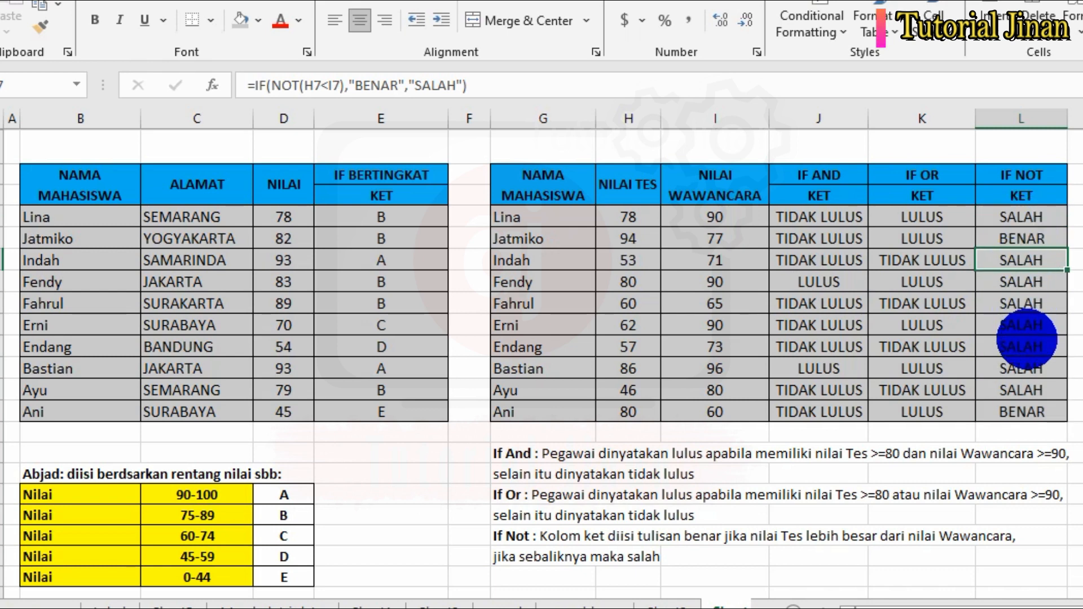
{"action": "left_click", "coordinate": [1025, 345]}
{"action": "left_click", "coordinate": [619, 346]}
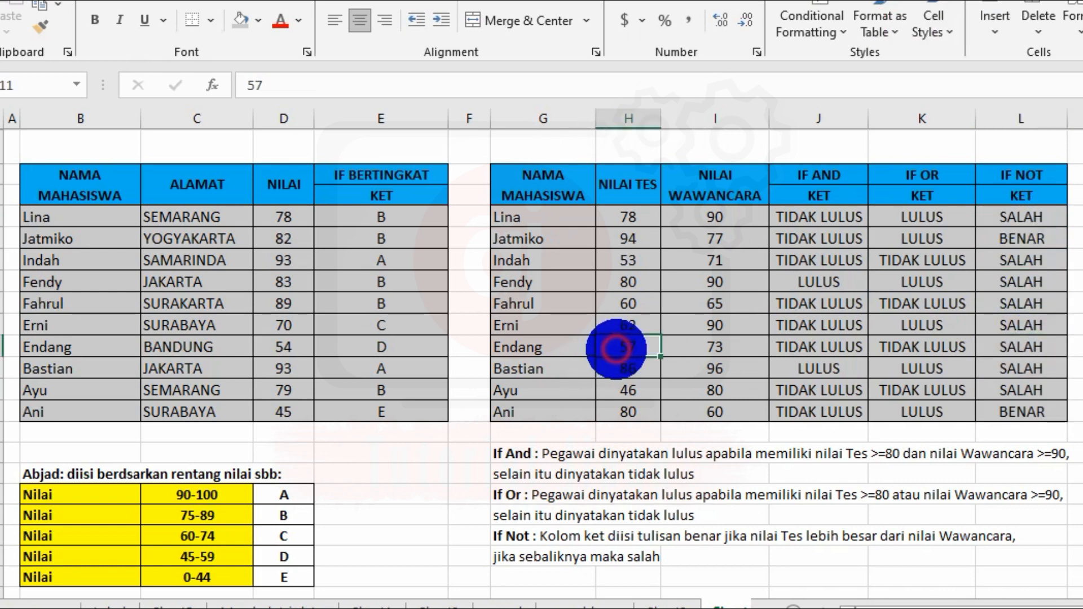
{"action": "left_click", "coordinate": [703, 353]}
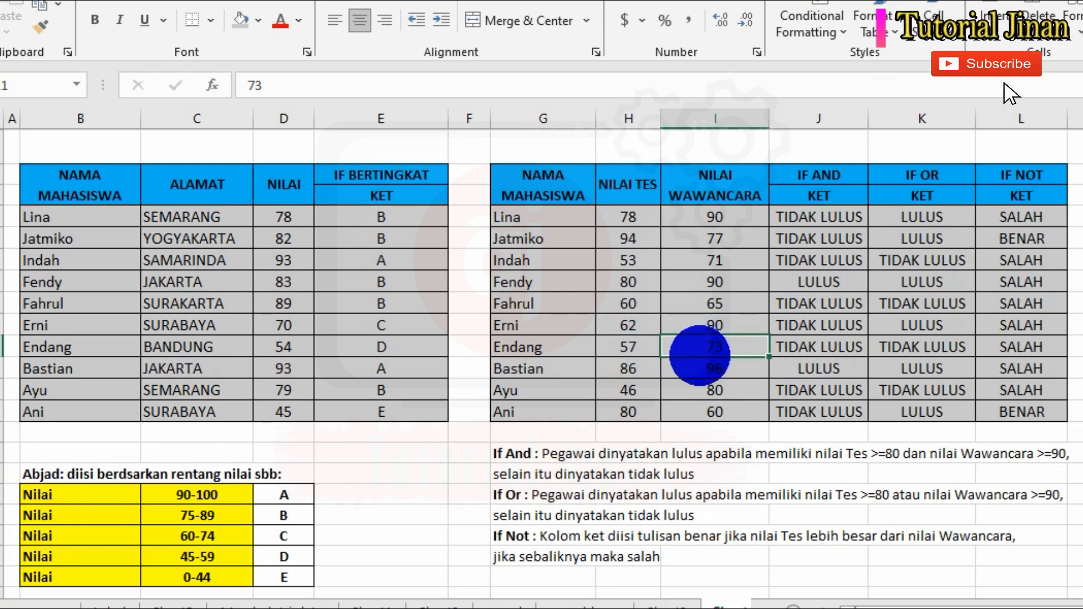
{"action": "left_click", "coordinate": [630, 346]}
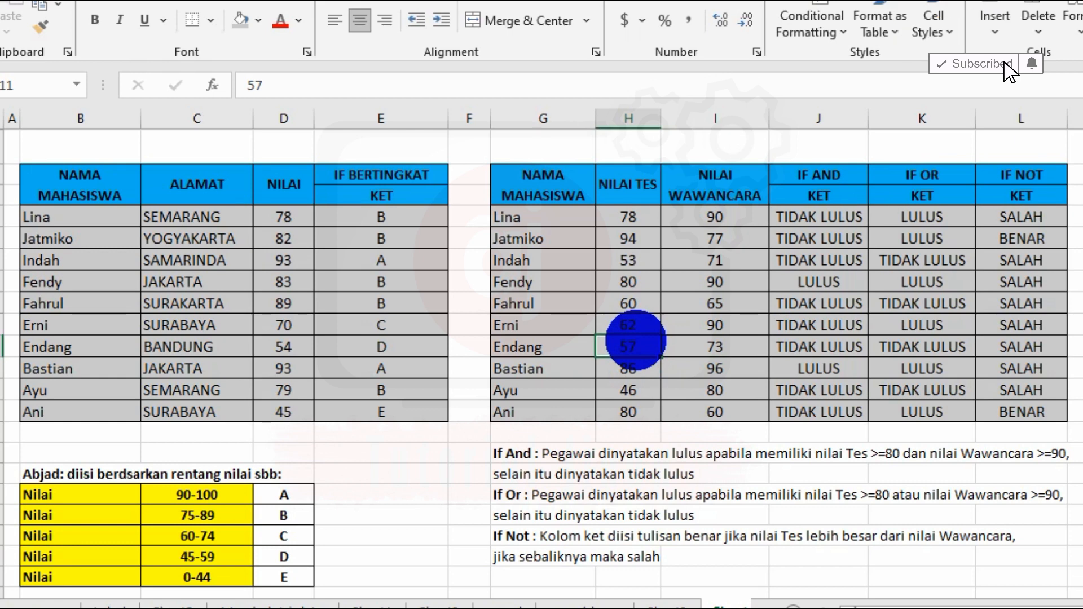
{"action": "type", "text": "90"}
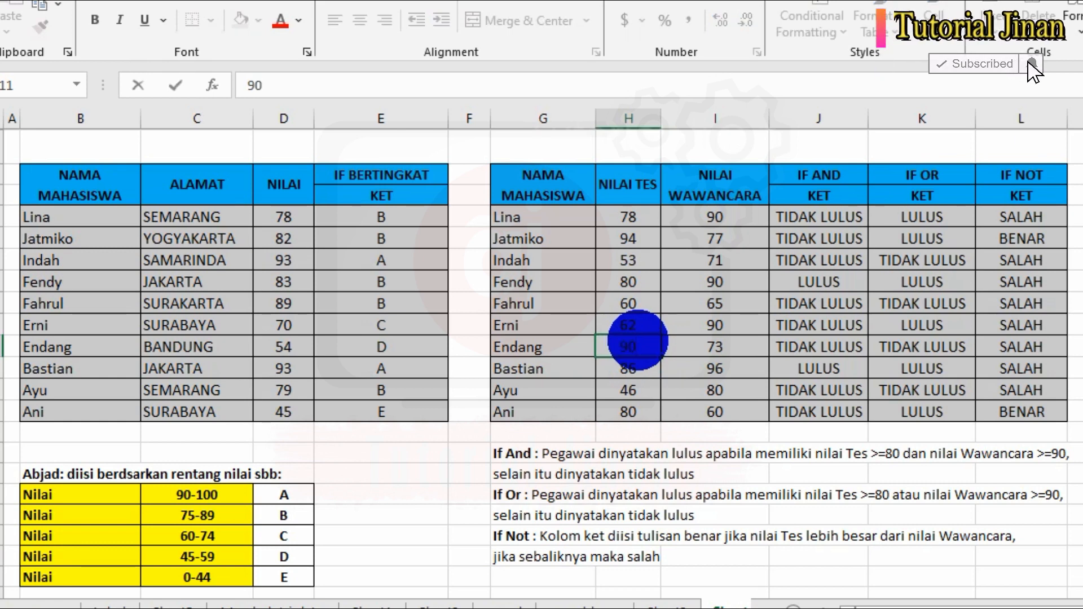
{"action": "left_click", "coordinate": [715, 390]}
{"action": "left_click", "coordinate": [1048, 344]}
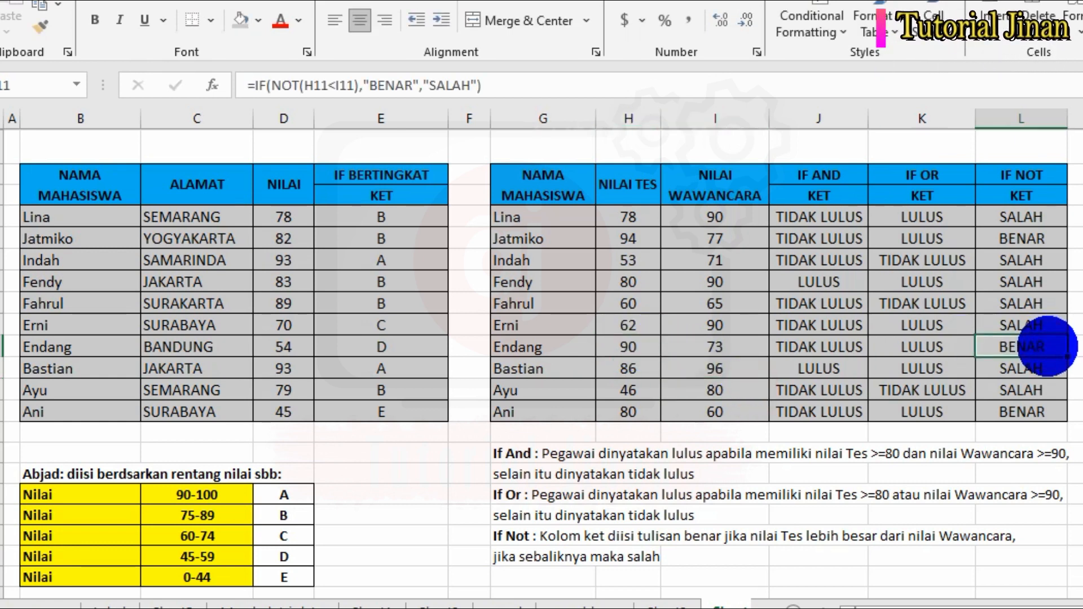
Step: Change the NILAI TES score in H14 to 78 to test the IF NOT formula in L14
{"action": "left_click", "coordinate": [1033, 413]}
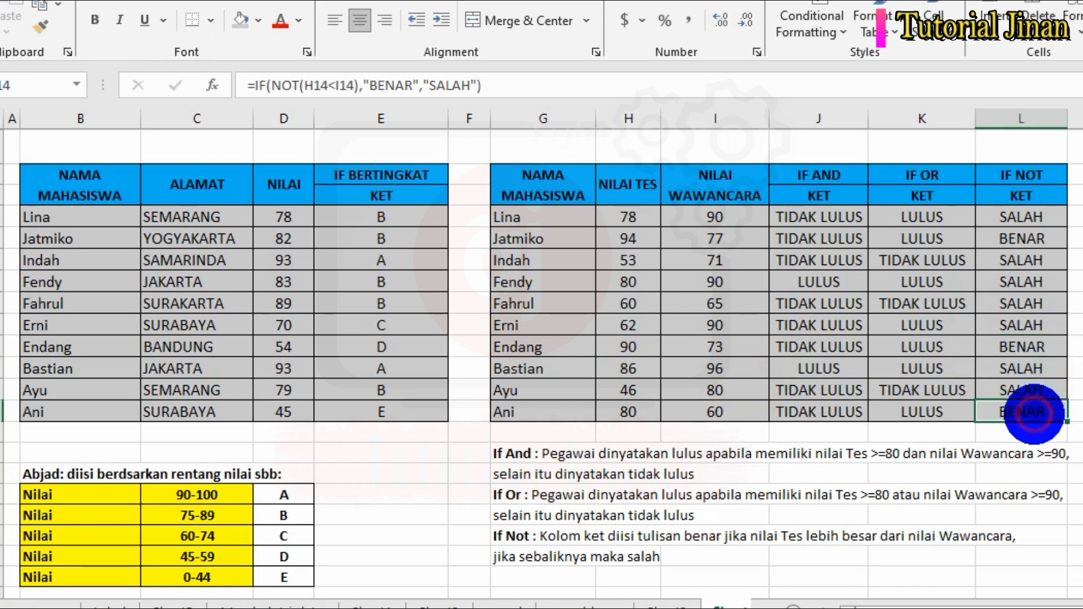
{"action": "left_click", "coordinate": [632, 413]}
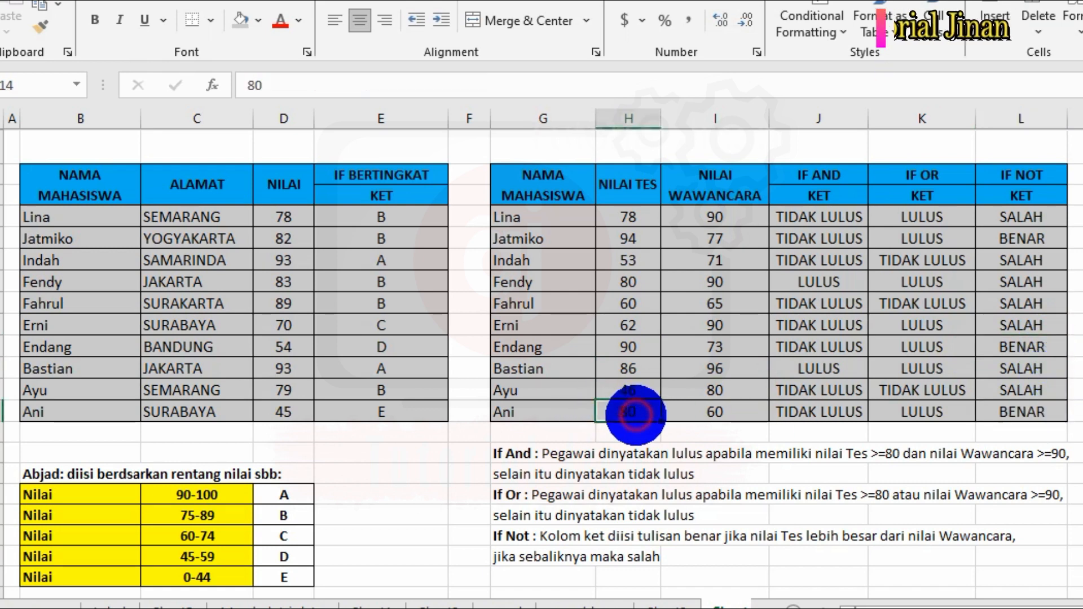
{"action": "type", "text": "78"}
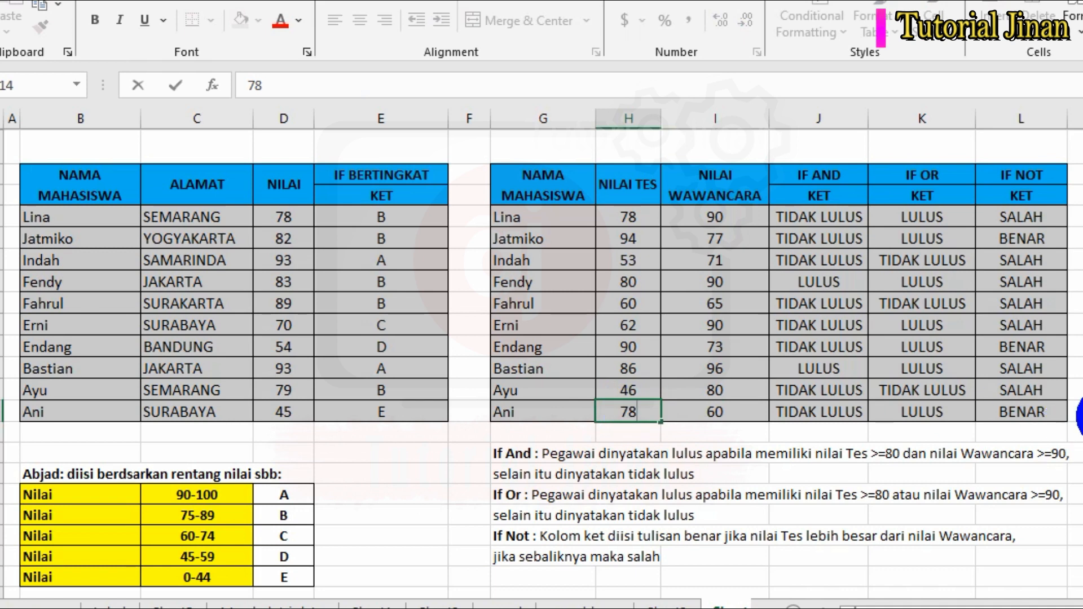
{"action": "left_click", "coordinate": [1054, 422]}
{"action": "left_click", "coordinate": [1078, 415]}
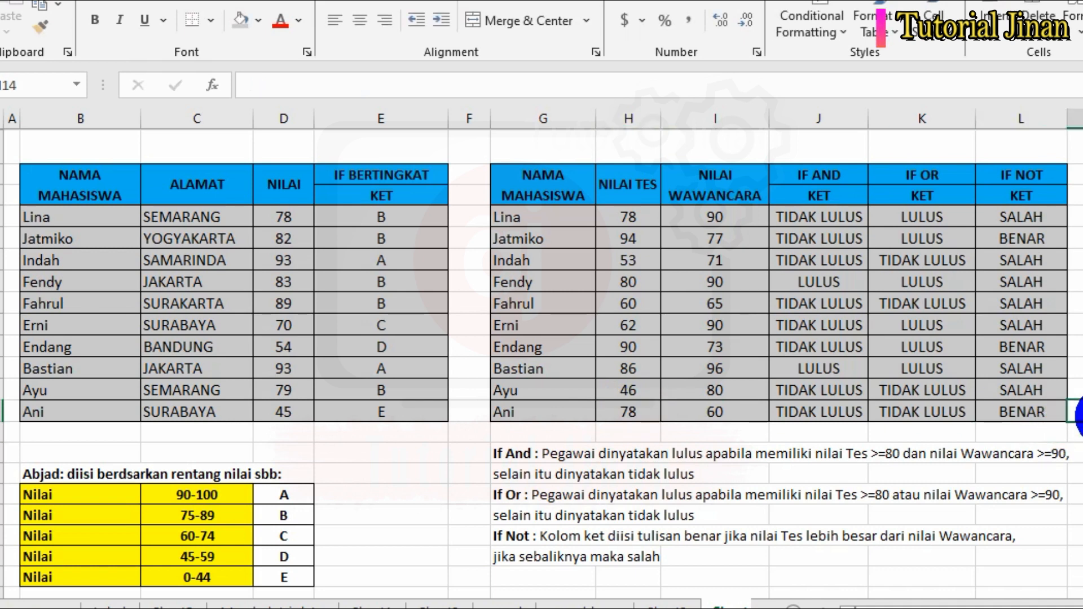
{"action": "left_click", "coordinate": [1032, 413]}
Step: Set the NILAI TES score in H14 to 59, below the NILAI WAWANCARA score, and check the IF NOT result in L14
{"action": "left_click", "coordinate": [628, 412]}
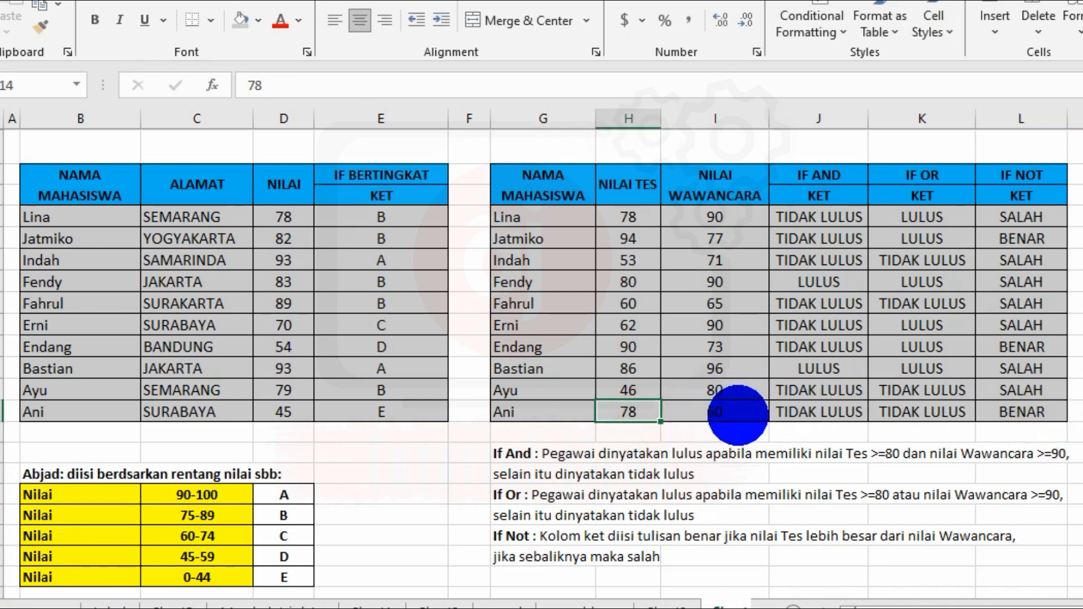
{"action": "left_click", "coordinate": [731, 413]}
{"action": "left_click", "coordinate": [623, 414]}
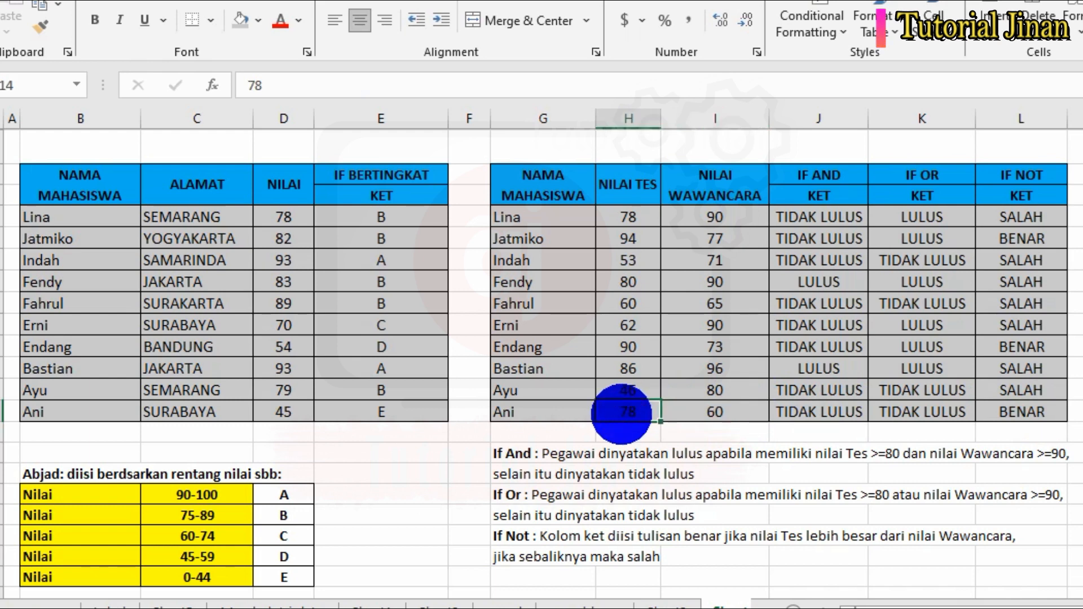
{"action": "type", "text": "59"}
{"action": "left_click", "coordinate": [834, 452]}
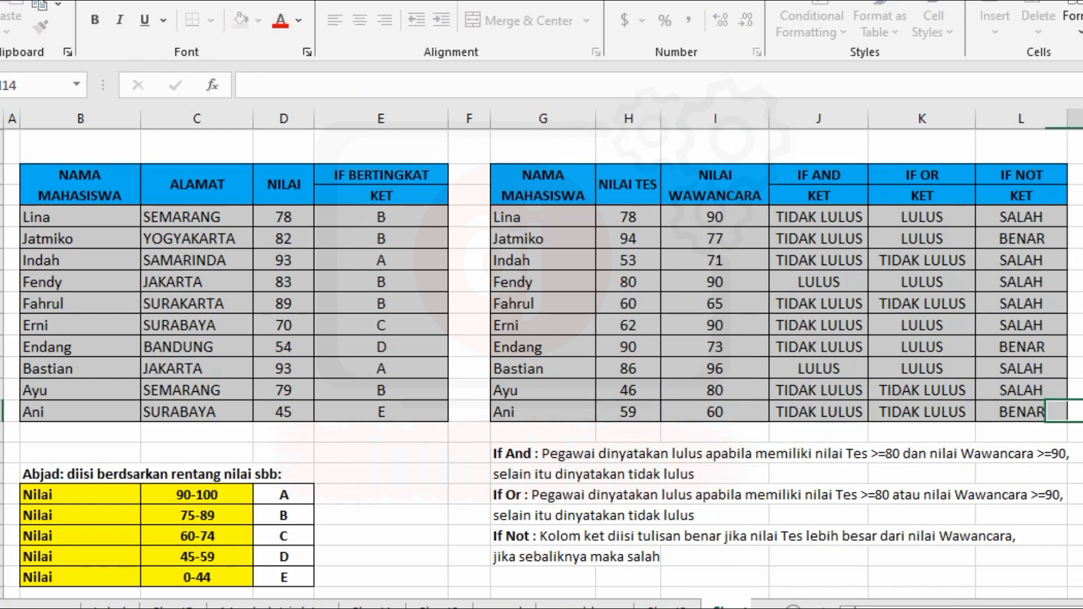
{"action": "left_click", "coordinate": [1037, 419]}
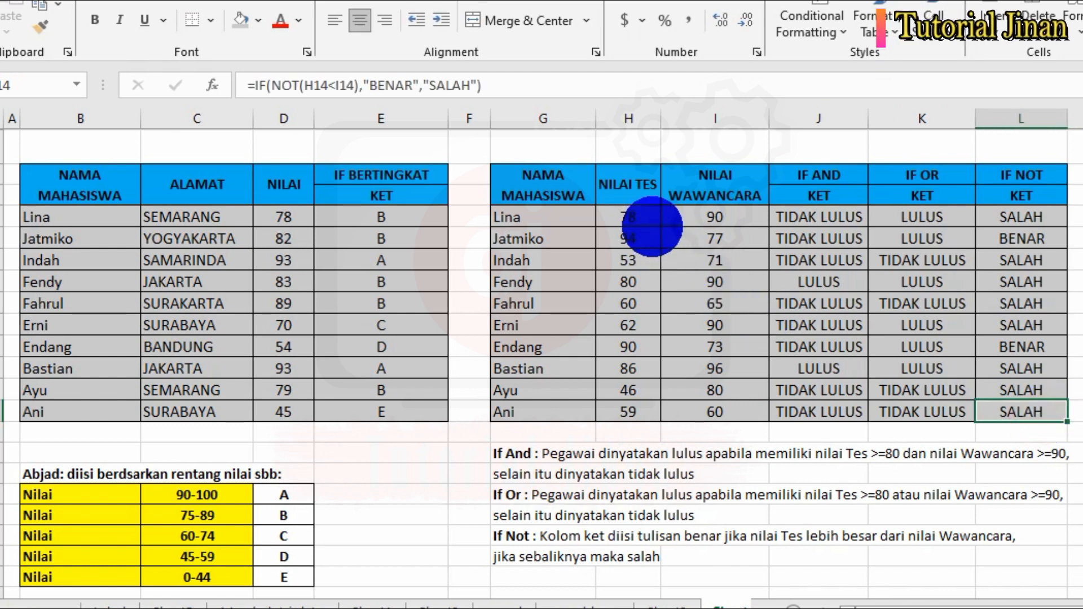
Step: Set the NILAI TES score in H13 to 88 to test the IF NOT formula in L13
{"action": "left_click", "coordinate": [636, 216]}
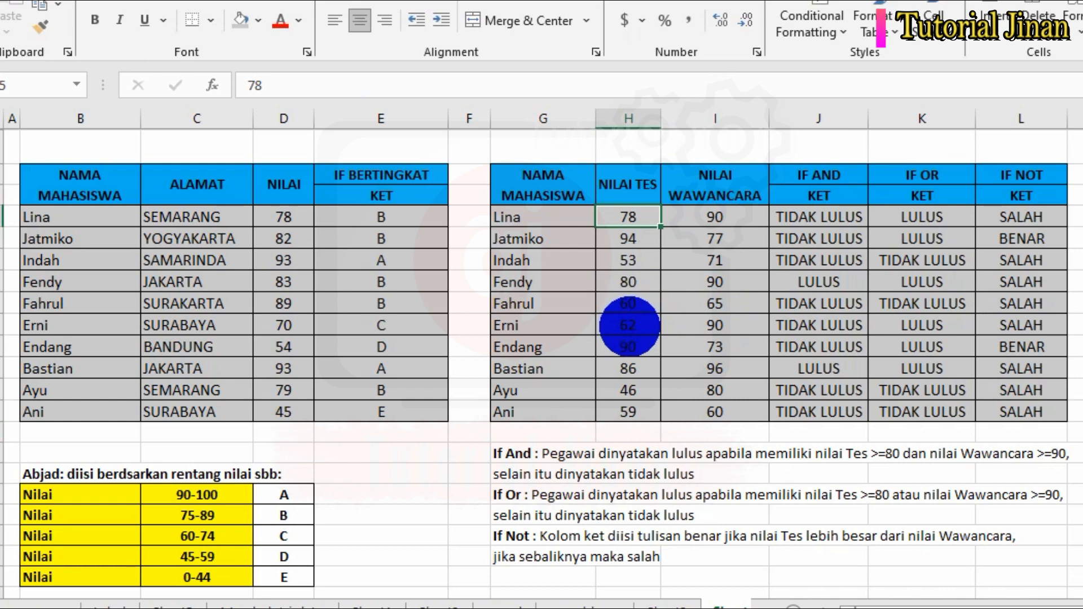
{"action": "left_click", "coordinate": [629, 326]}
{"action": "left_click", "coordinate": [631, 347]}
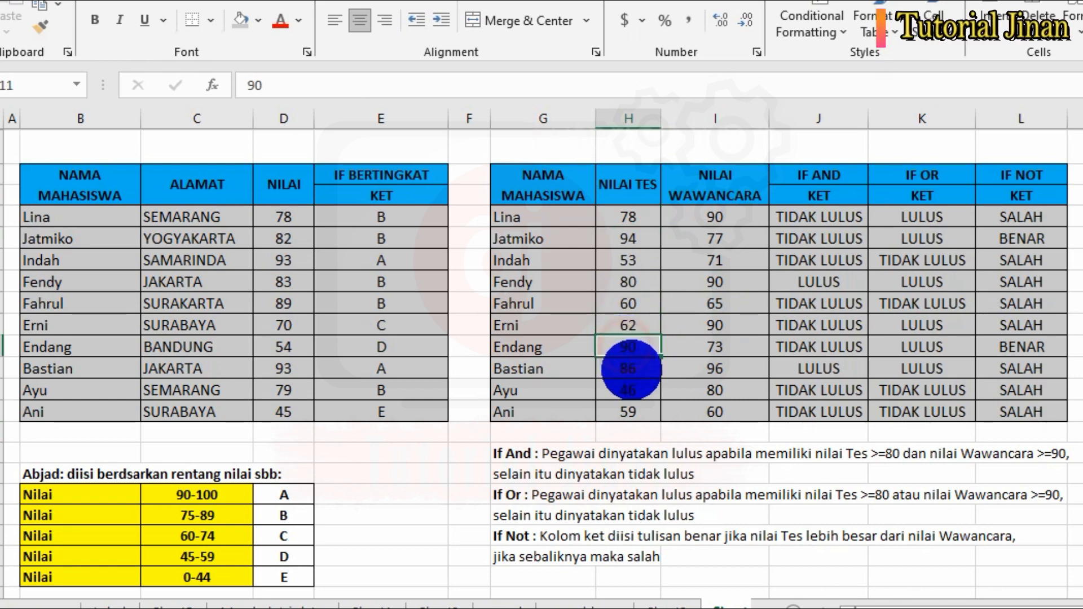
{"action": "left_click", "coordinate": [632, 368]}
{"action": "left_click", "coordinate": [633, 389]}
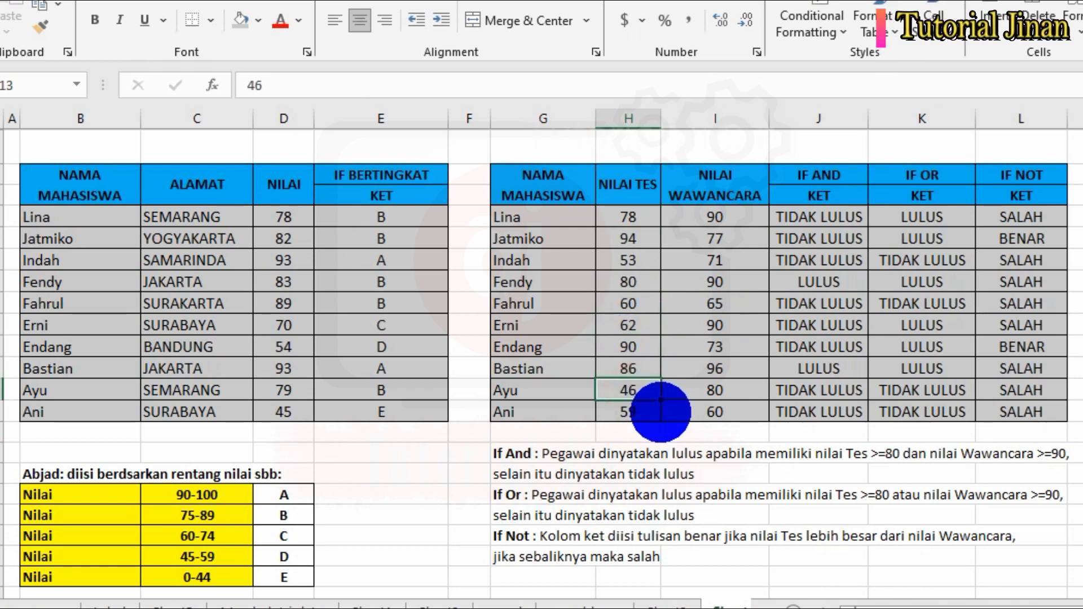
{"action": "type", "text": "88"}
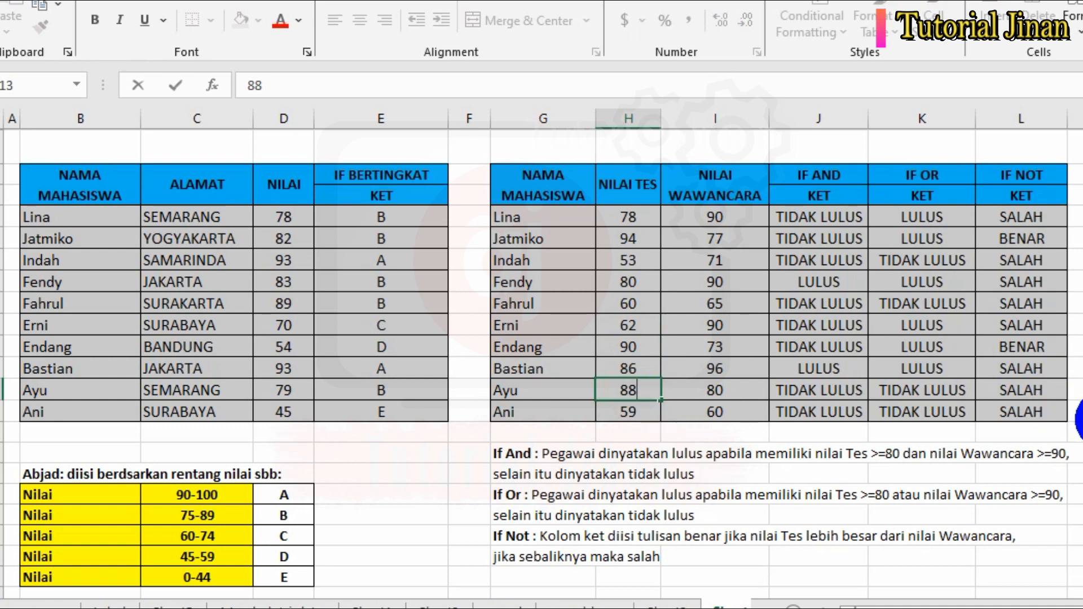
{"action": "left_click", "coordinate": [1070, 411]}
{"action": "left_click", "coordinate": [1051, 408]}
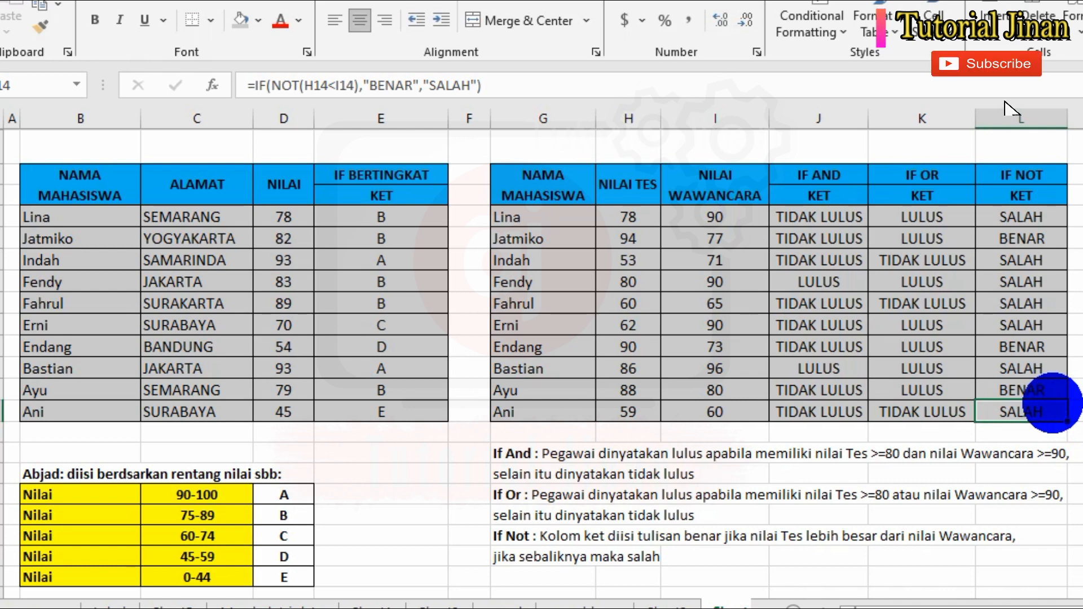
{"action": "left_click", "coordinate": [1075, 303]}
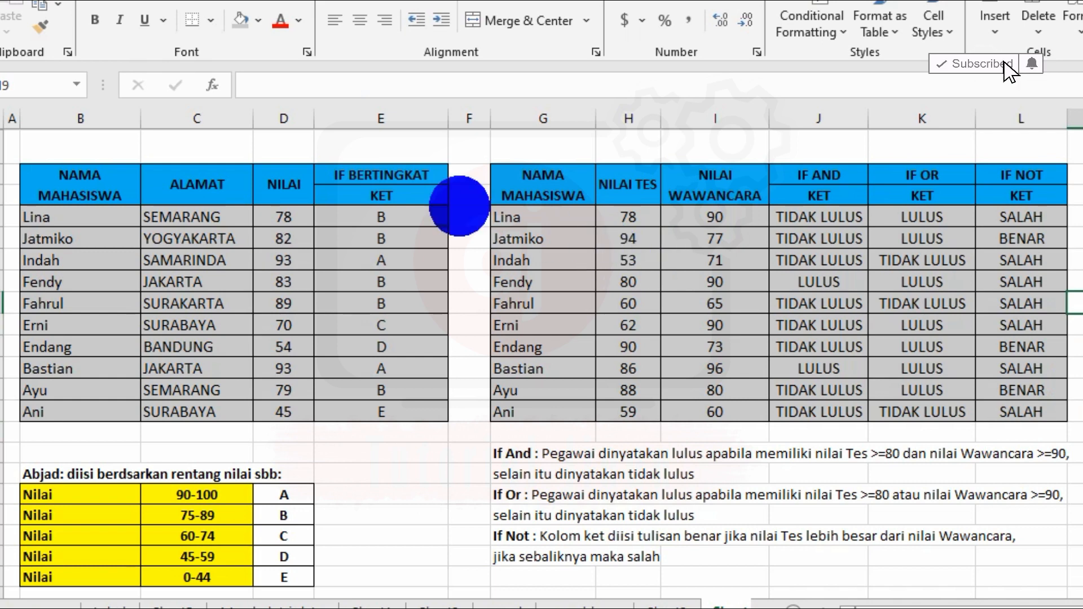